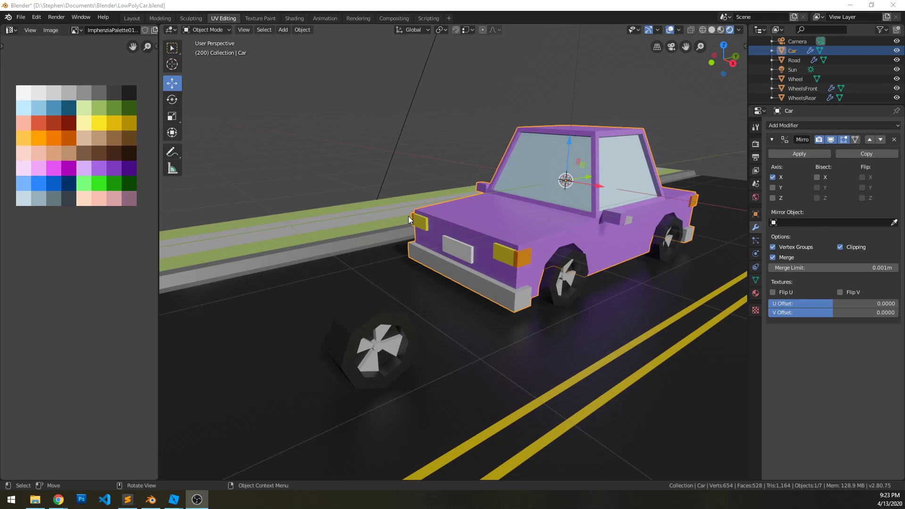
Examine the low-poly car, its attached wheels and the separate loose wheel from several angles.
middle_click_drag(466, 254, 445, 256)
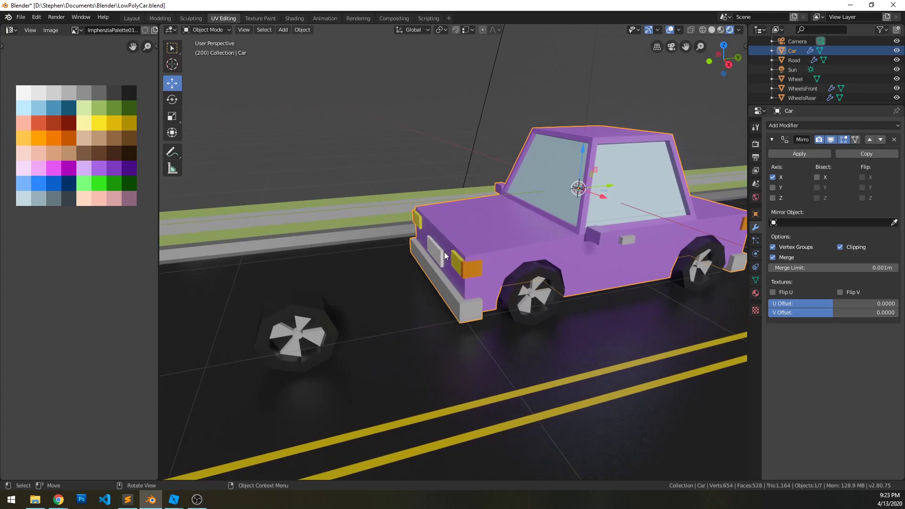
middle_click_drag(332, 267, 384, 263)
middle_click_drag(449, 266, 430, 236)
middle_click_drag(553, 218, 492, 241, "shift")
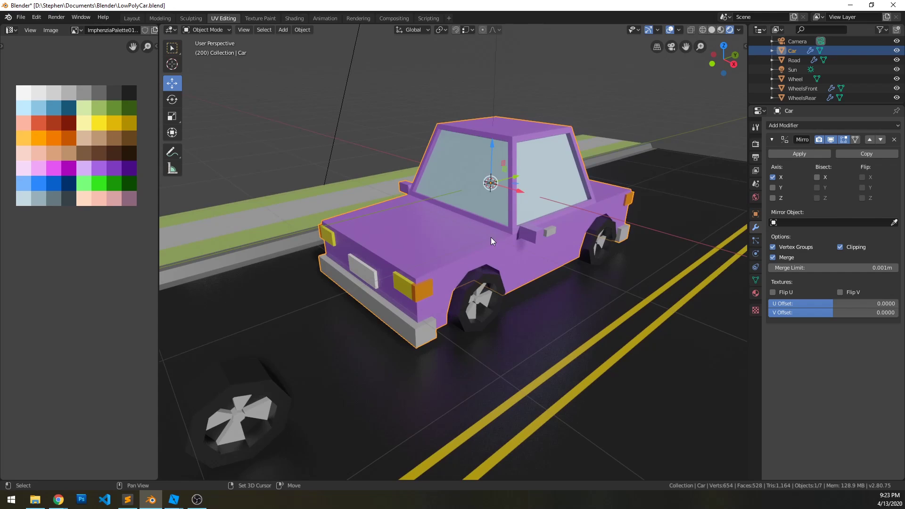
scroll(479, 319, "up", 3)
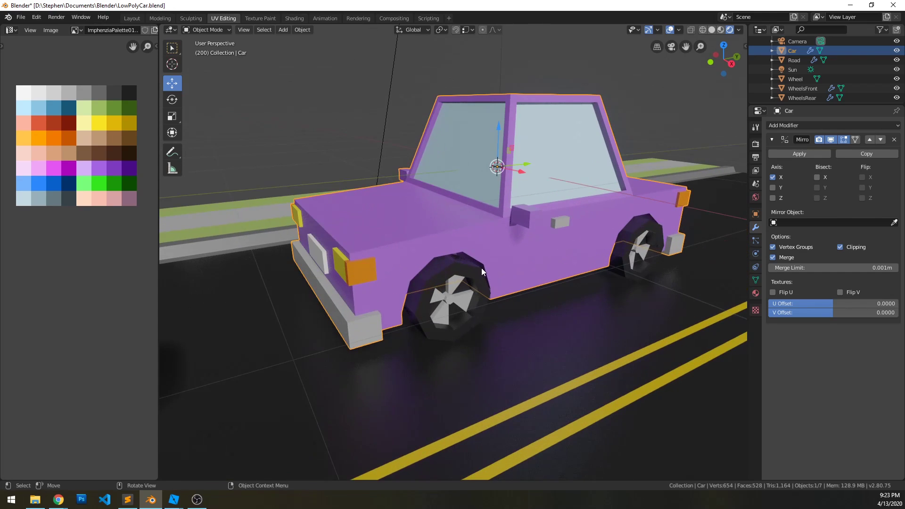
scroll(465, 276, "down", 2)
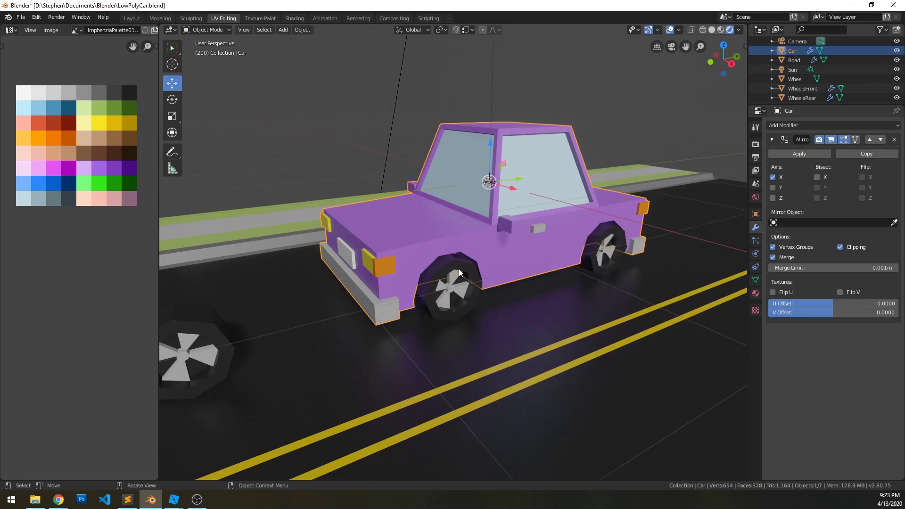
left_click(460, 273)
left_click(600, 247)
middle_click_drag(453, 265, 585, 228, "shift")
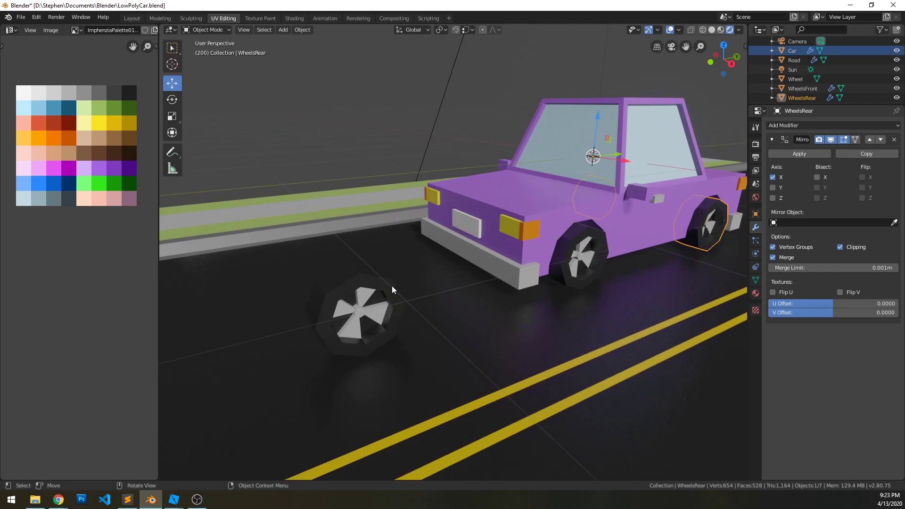
left_click(374, 293)
middle_click_drag(423, 290, 452, 260)
left_click(483, 248)
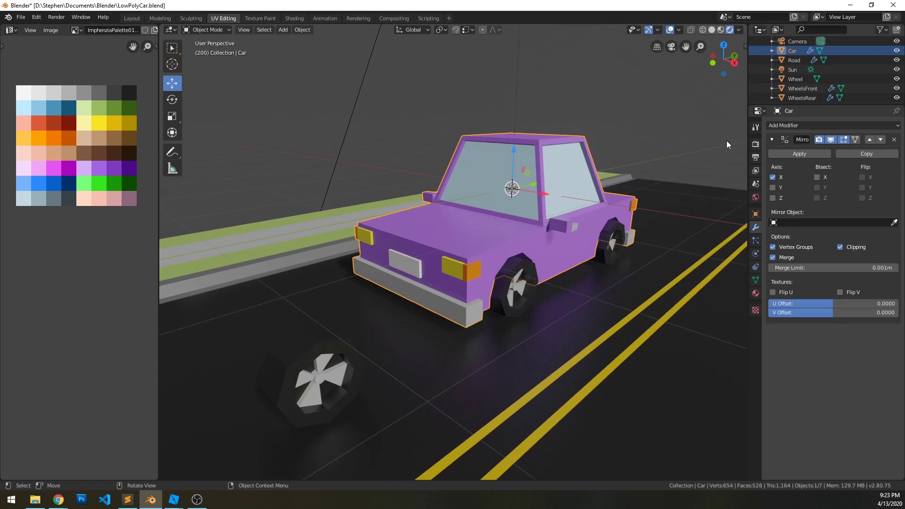
Toggle the visibility of the Car and the separate Wheel object off and back on.
left_click(897, 51)
left_click(896, 51)
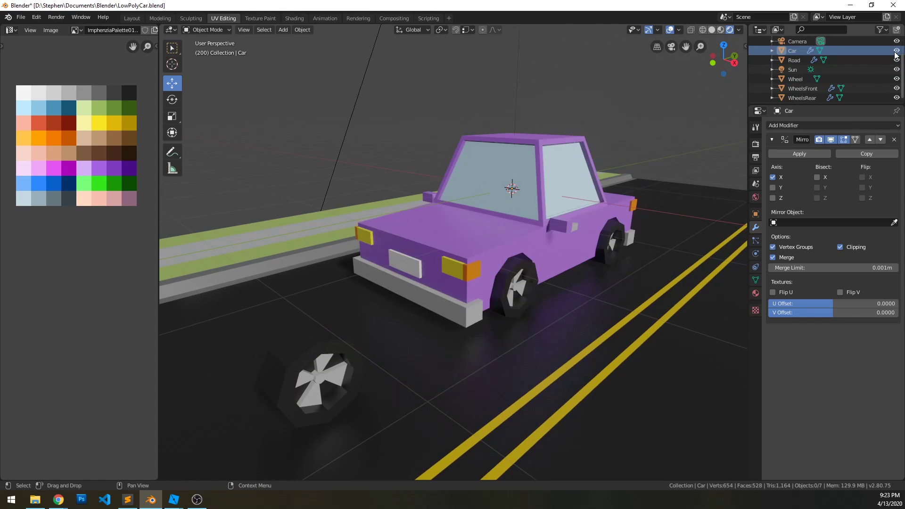
left_click(897, 51)
left_click(896, 50)
left_click(298, 389)
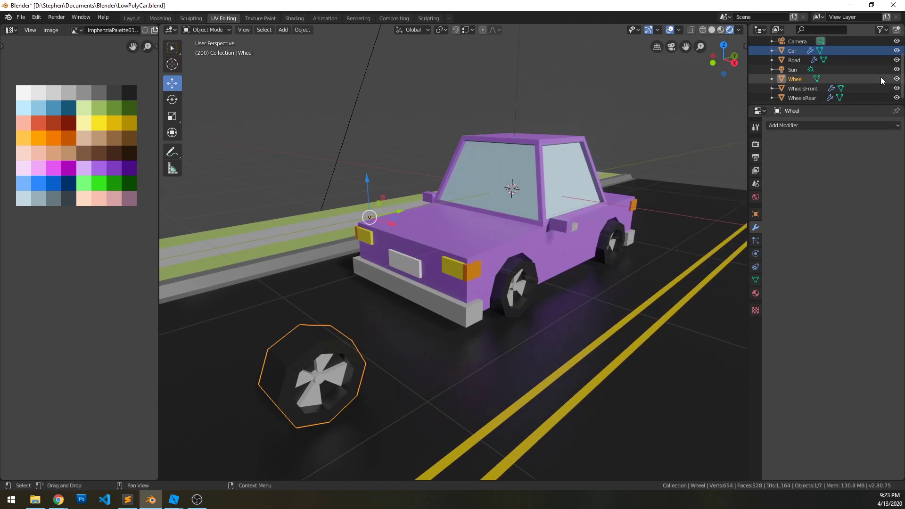
left_click(897, 79)
left_click(896, 78)
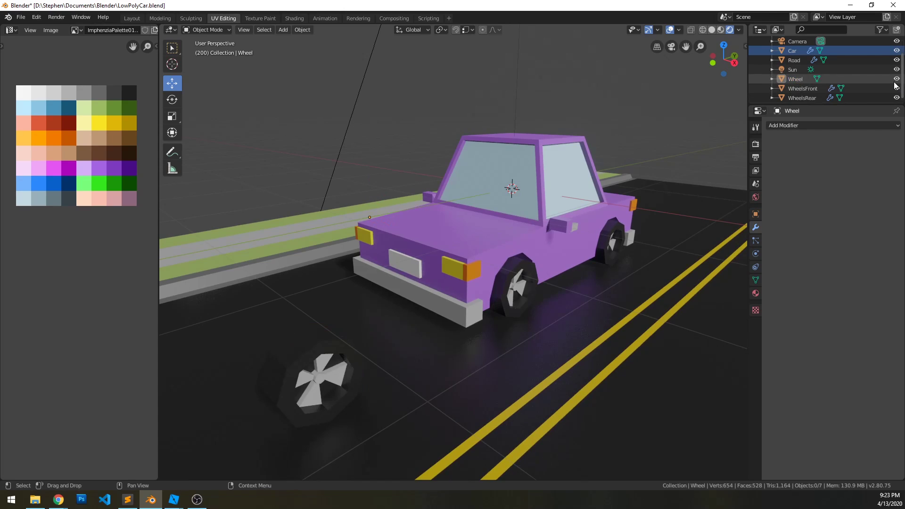
Select the Car and the separate Wheel, check the FBX export settings for them, and leave without exporting.
left_click(485, 245)
left_click(337, 377, "shift")
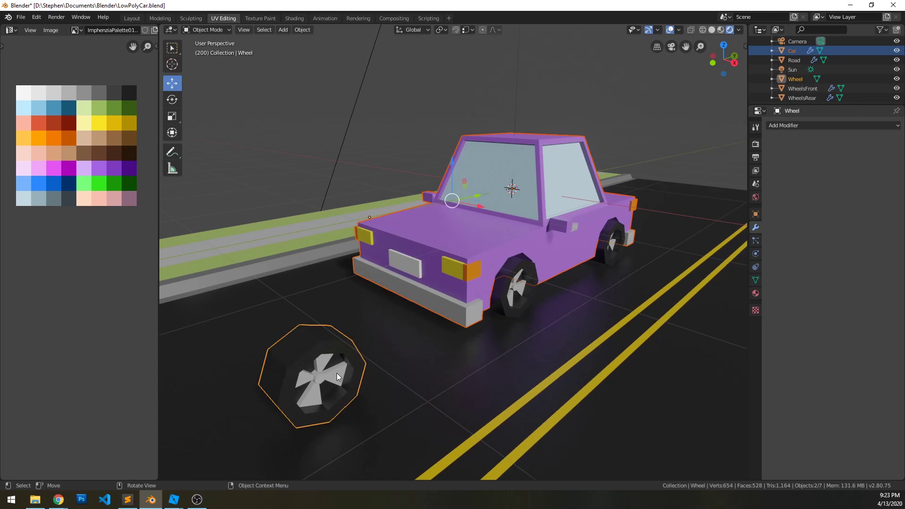
left_click(20, 18)
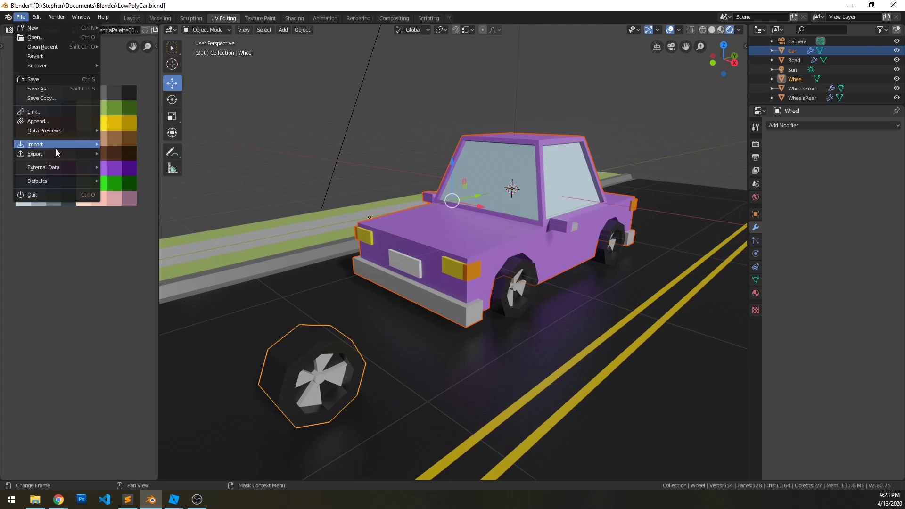
mouse_move(55, 155)
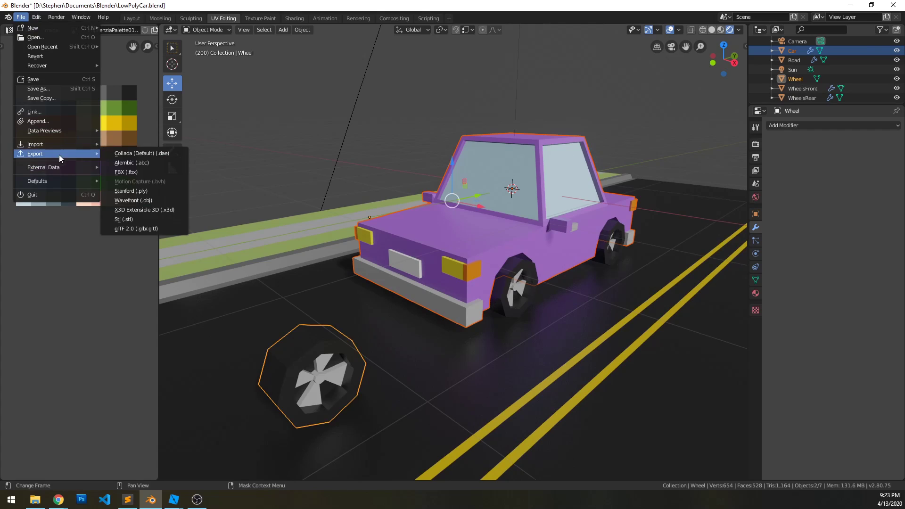
left_click(157, 174)
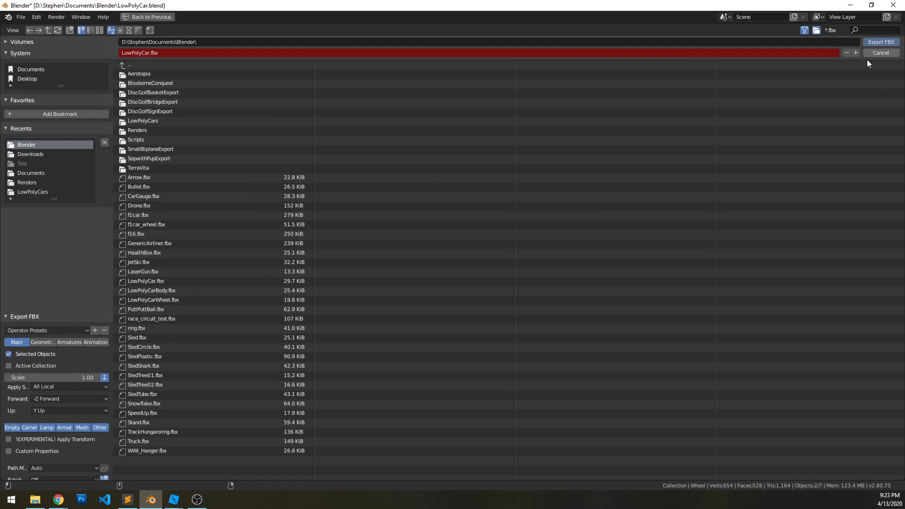
left_click(881, 52)
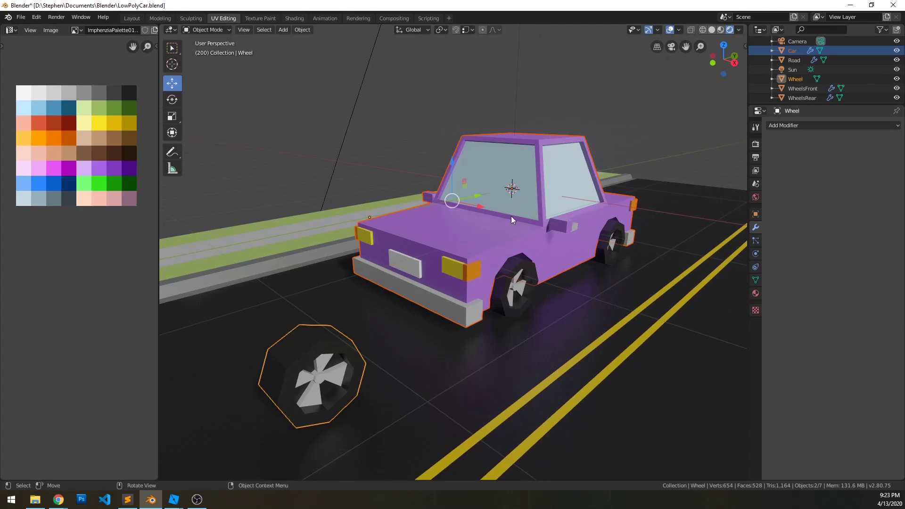
Inspect the orientation of the car and the loose wheel in the front orthographic view and in perspective.
mouse_move(475, 230)
middle_mouse_down()
mouse_move(374, 236)
mouse_move(486, 231)
middle_mouse_up()
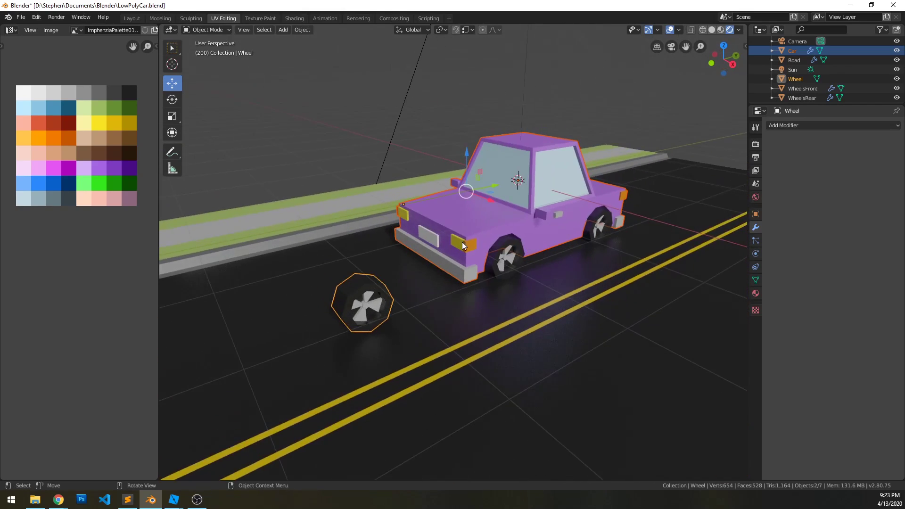
middle_click_drag(434, 262, 411, 263)
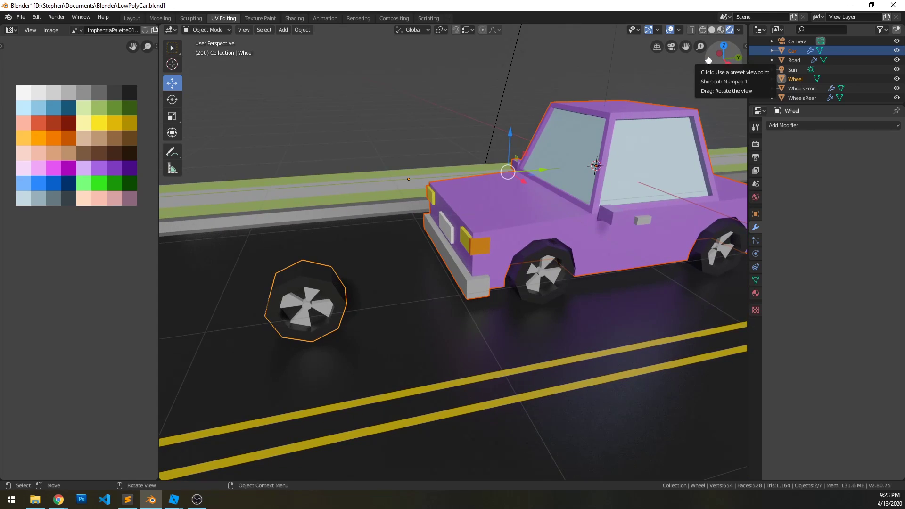
left_click(709, 61)
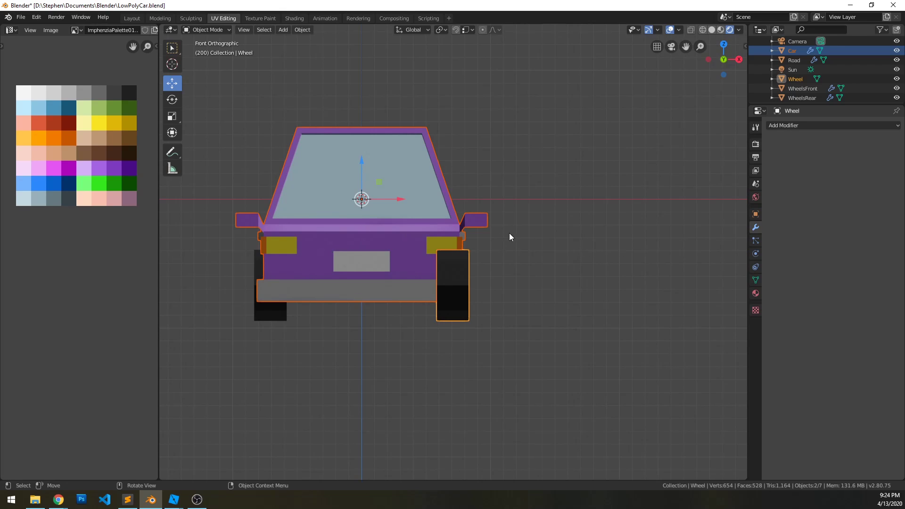
middle_click_drag(510, 237, 469, 269)
scroll(446, 266, "down", 2)
scroll(420, 304, "up", 4)
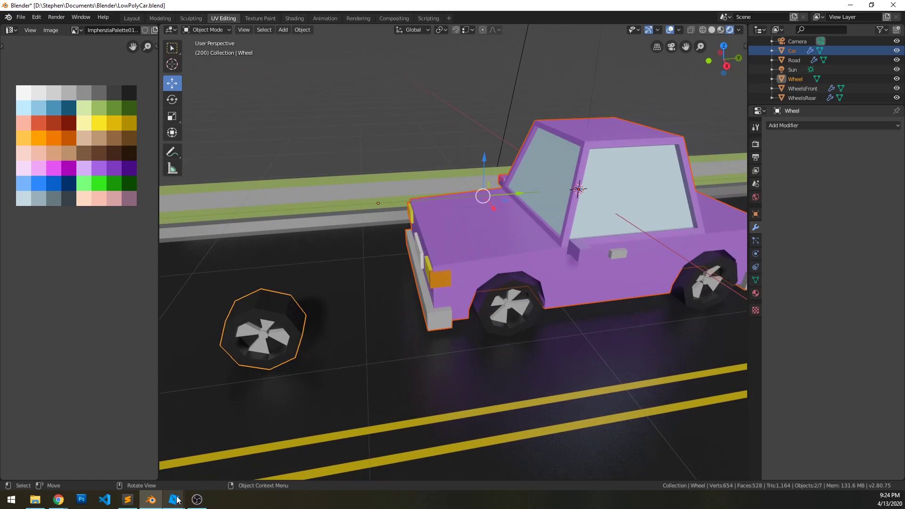
Switch to Roblox Studio and show the Meshes among the Car Rig Tutorial game assets.
mouse_move(177, 500)
left_click(255, 462)
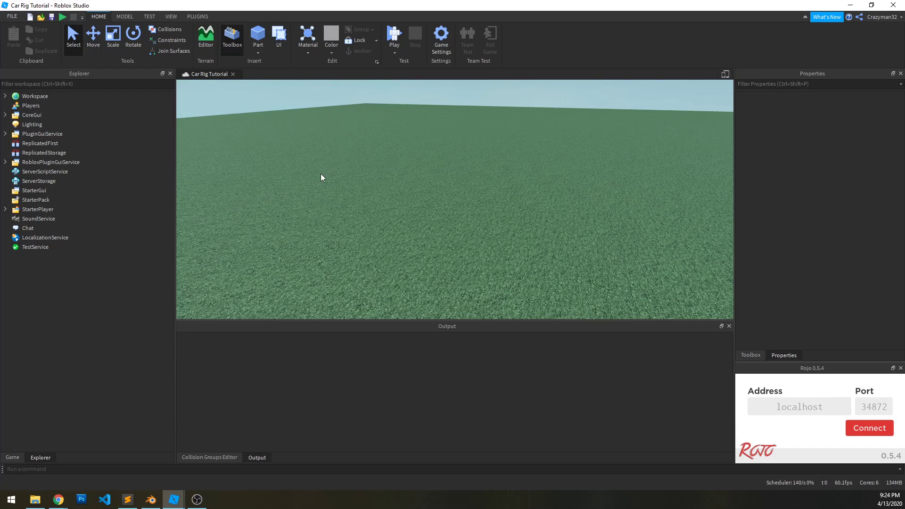
right_click_drag(321, 174, 321, 174)
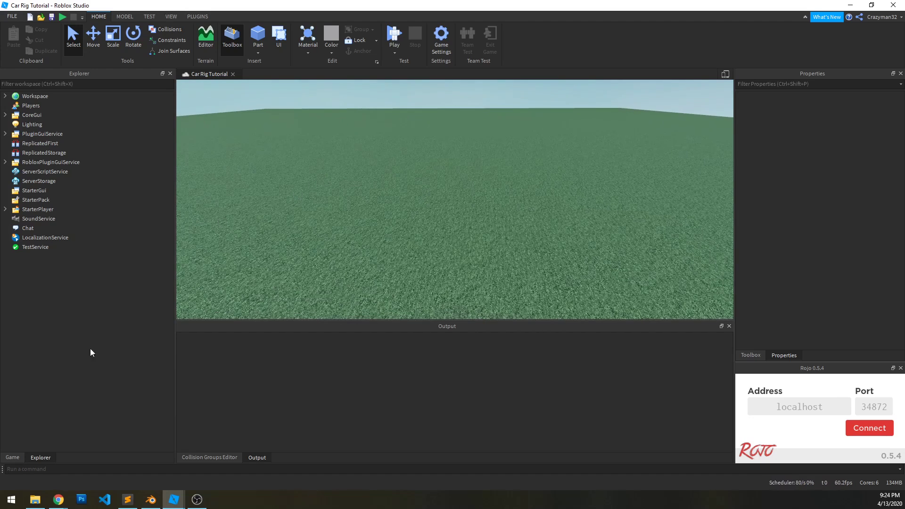
left_click(16, 454)
left_click(24, 125)
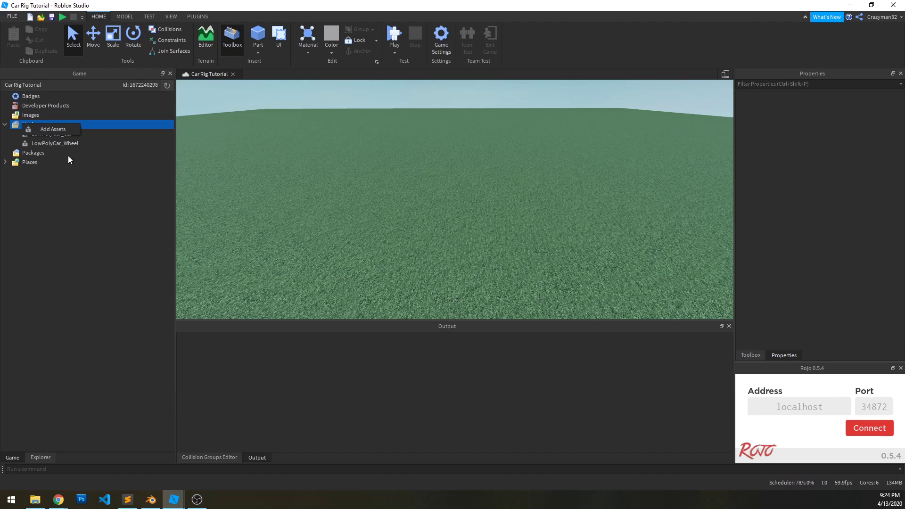
left_click(80, 180)
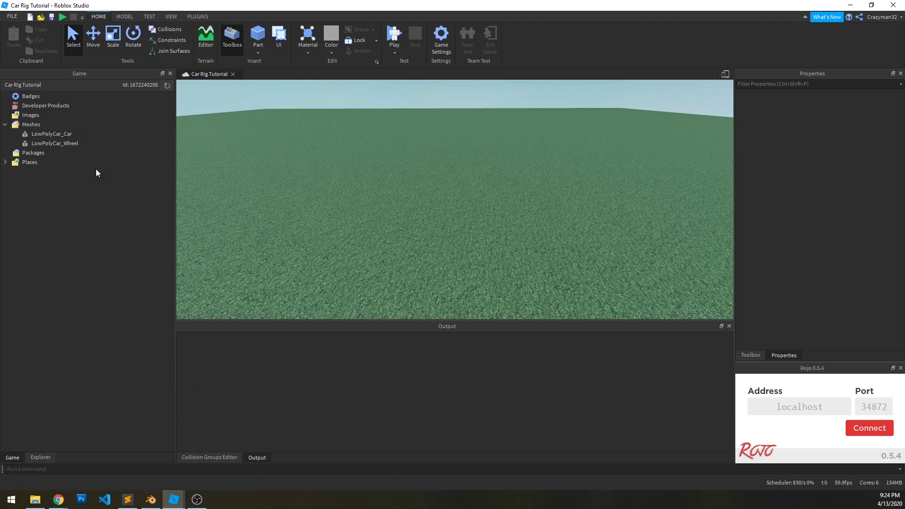
Insert the LowPolyCar_Car and LowPolyCar_Wheel meshes together into the place with their location kept.
left_click(66, 136)
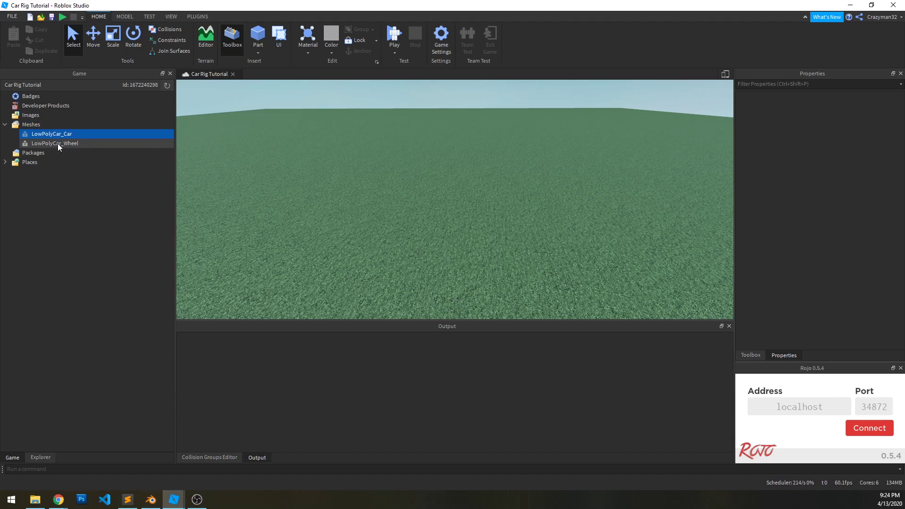
left_click(57, 144, "shift")
right_click(78, 145)
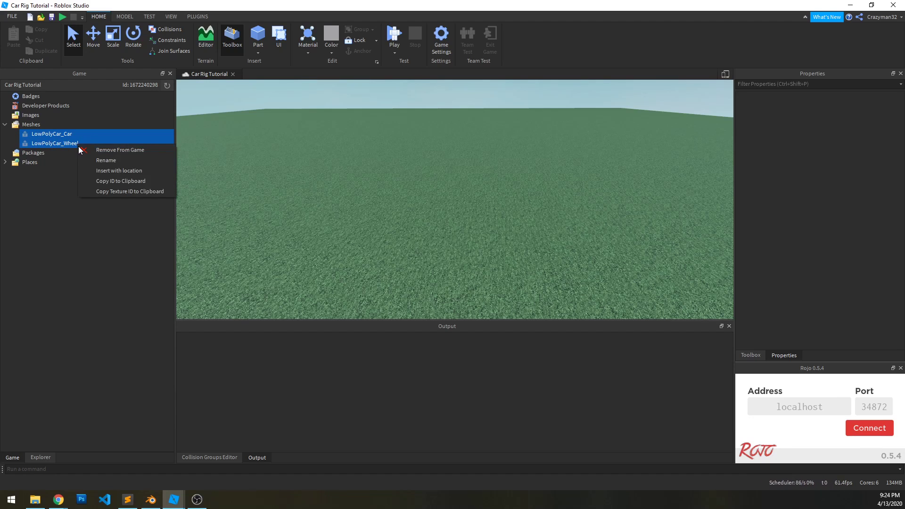
left_click(123, 171)
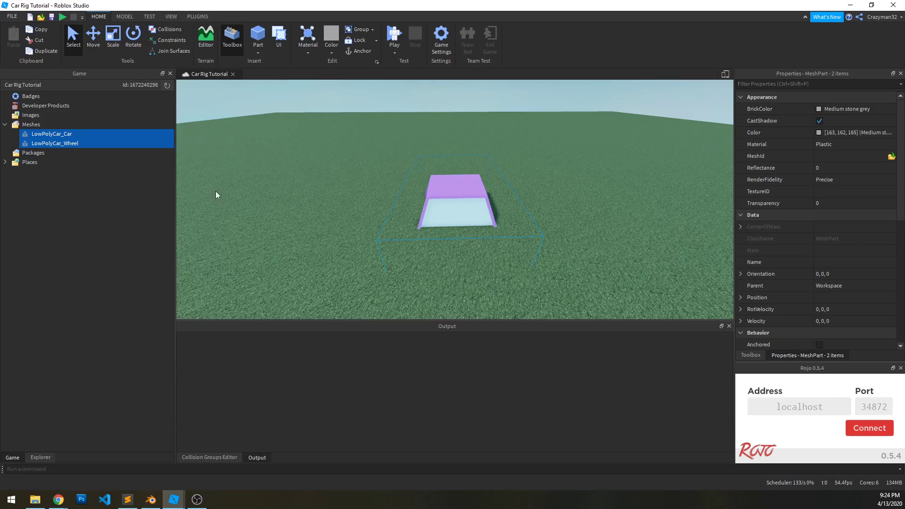
left_click(464, 205)
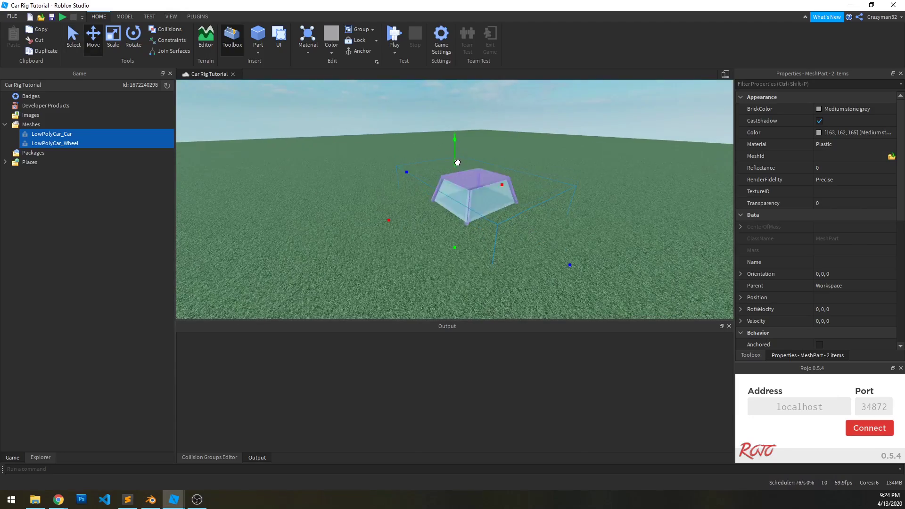
right_click_drag(386, 162, 385, 162)
key("w")
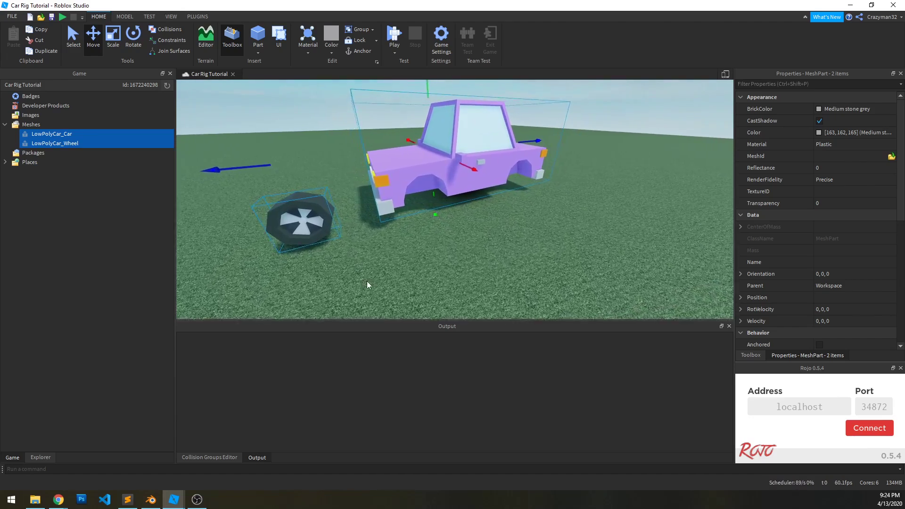
Switch back to Blender and examine how the car and the loose wheel are positioned relative to the world axes.
left_click(150, 500)
middle_click_drag(338, 270, 418, 259)
middle_click_drag(495, 255, 507, 291)
left_click(438, 283)
scroll(438, 282, "down", 3)
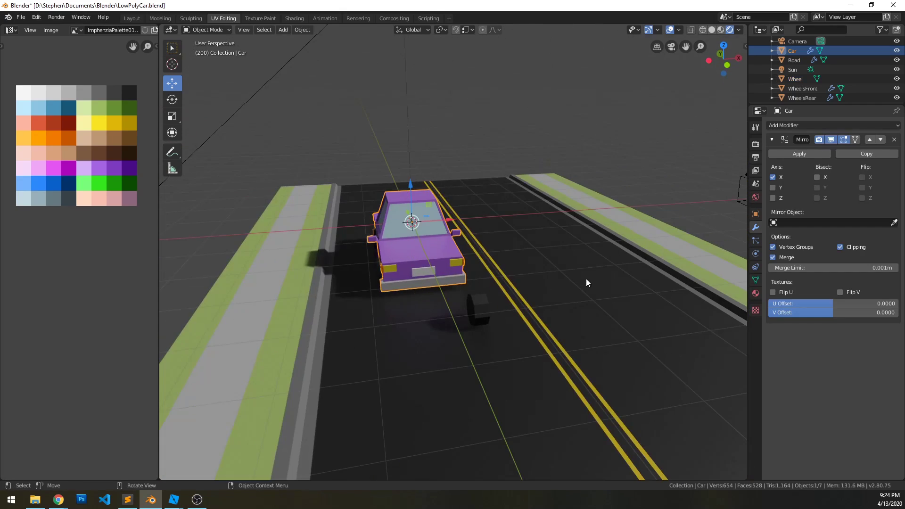
left_click(588, 283)
scroll(515, 273, "down", 3)
scroll(429, 283, "up", 4)
left_click(432, 263)
middle_click_drag(432, 262, 478, 214)
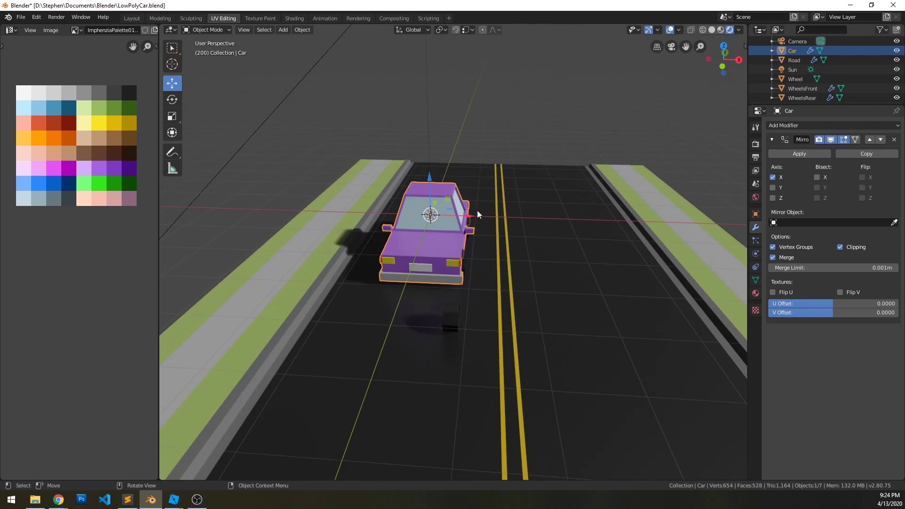
scroll(457, 237, "up", 3)
middle_click_drag(542, 252, 448, 278)
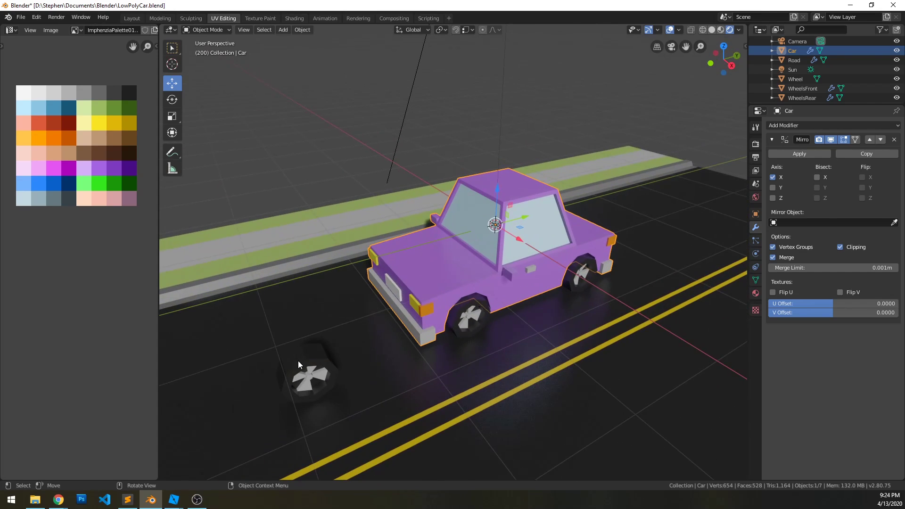
middle_click_drag(346, 349, 368, 344)
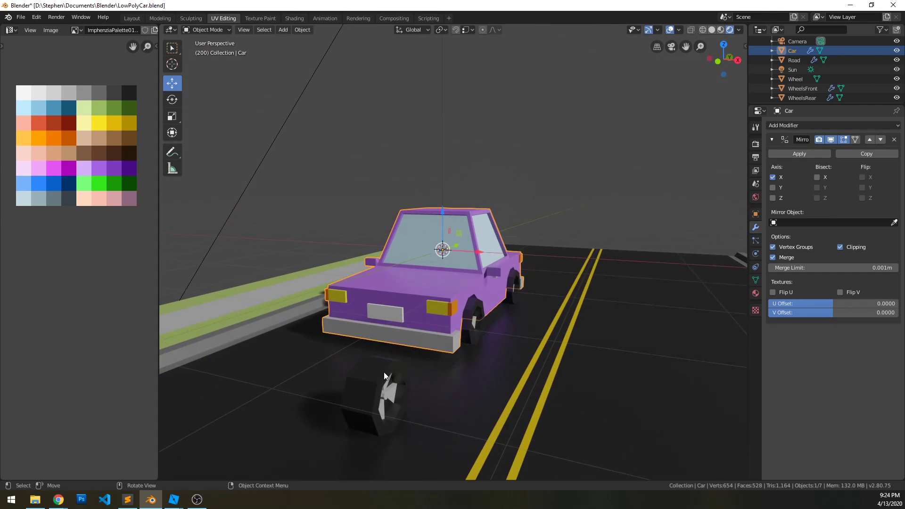
middle_click_drag(436, 357, 386, 369)
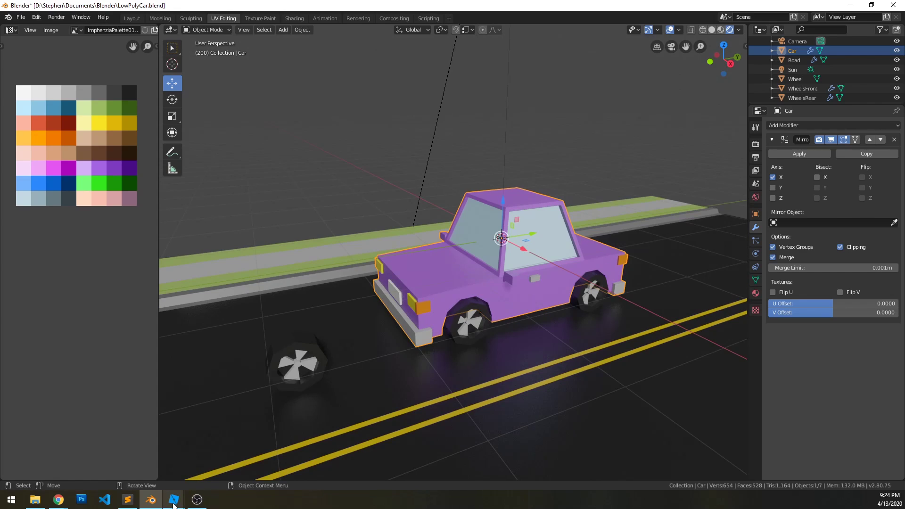
Return to Roblox Studio and select the inserted car body mesh on its own.
mouse_move(174, 503)
left_click(226, 450)
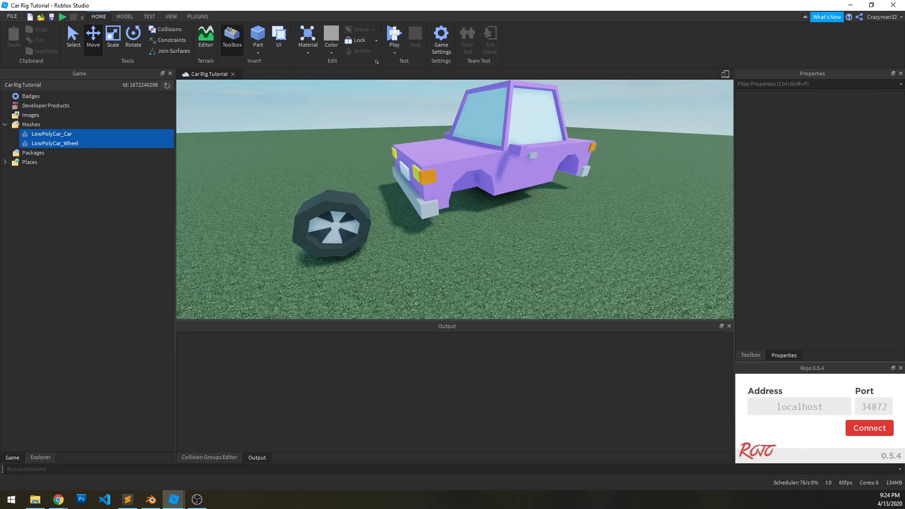
key("alt+Tab")
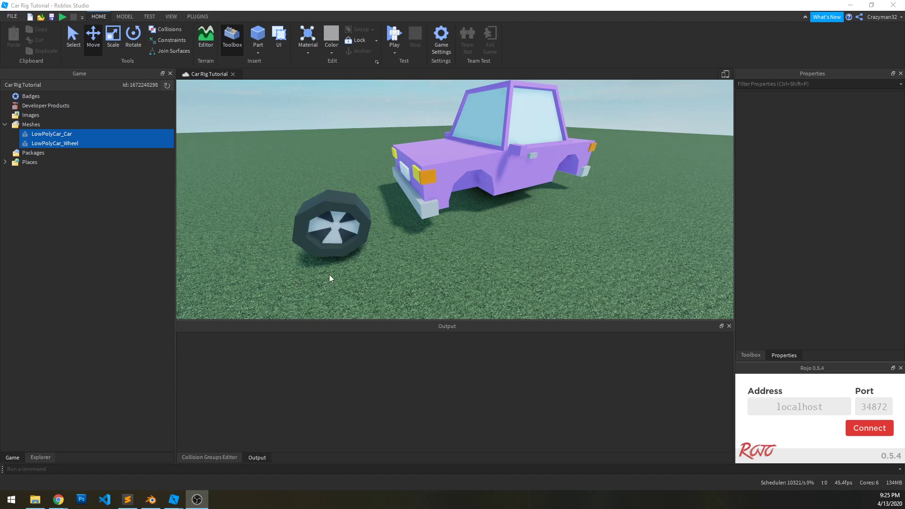
right_click_drag(418, 256, 451, 221)
key("w")
left_click(472, 209)
key("a")
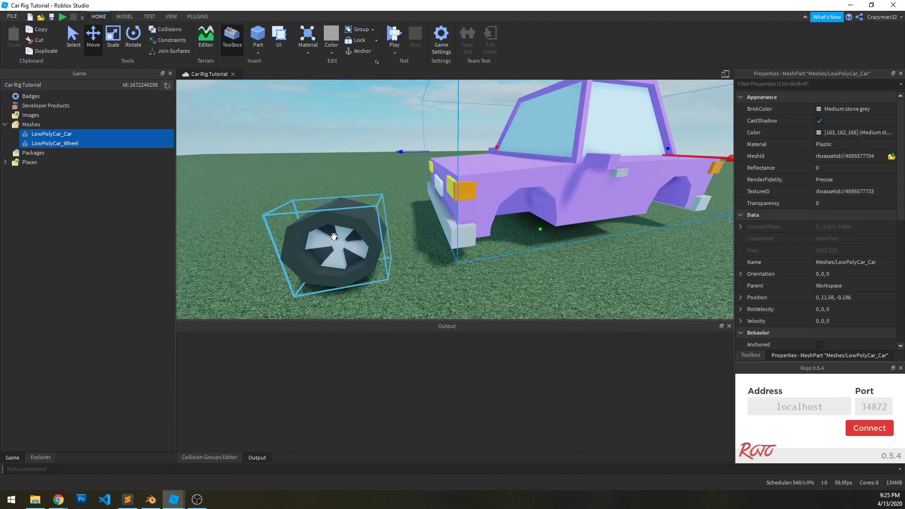
Show the workspace's object hierarchy and select the loose wheel mesh on its own for moving.
left_click(334, 236)
left_click(299, 289)
left_click(41, 457)
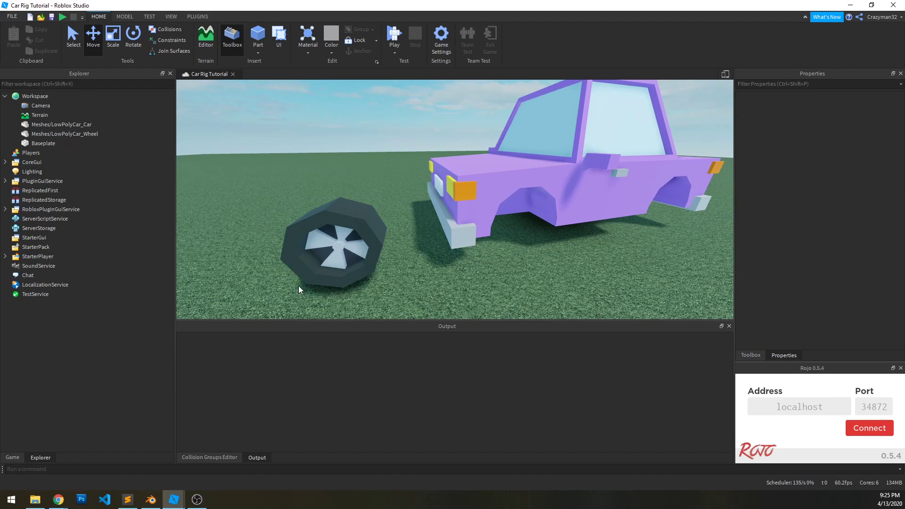
left_click(299, 289)
left_click(126, 17)
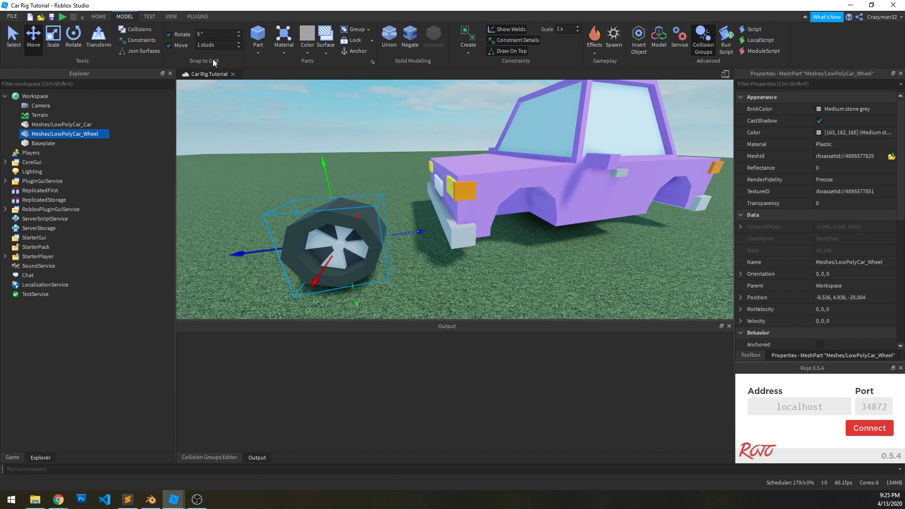
left_click(127, 500)
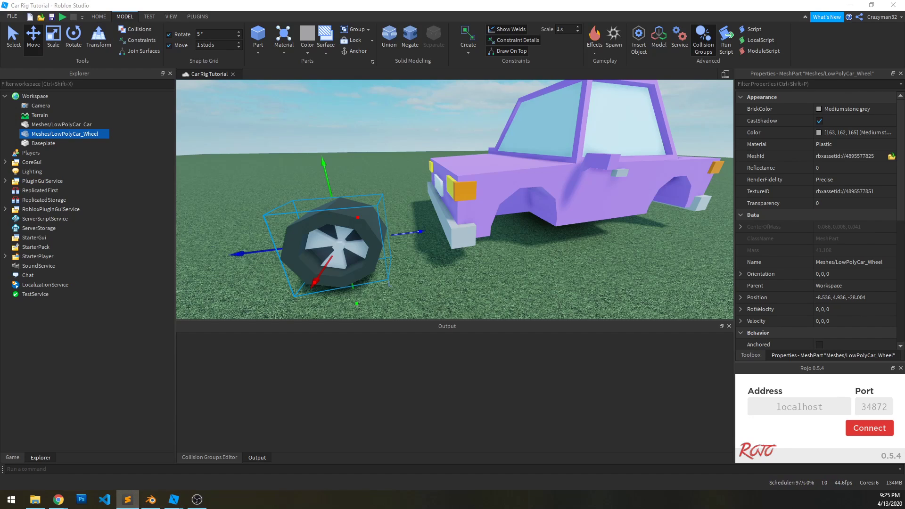
Move the loose wheel along the Z axis into the car's front wheel arch, at about Z -11.
right_click_drag(395, 258, 426, 242)
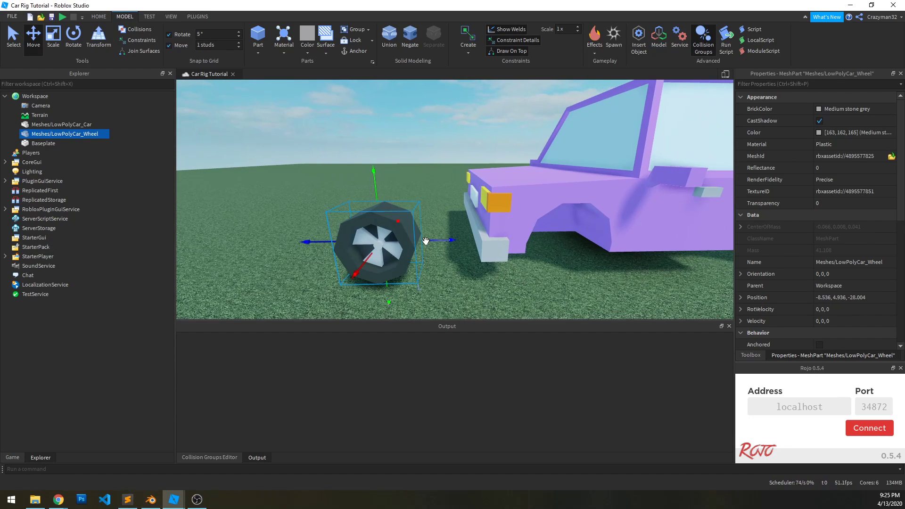
left_click_drag(426, 243, 541, 264)
key("d")
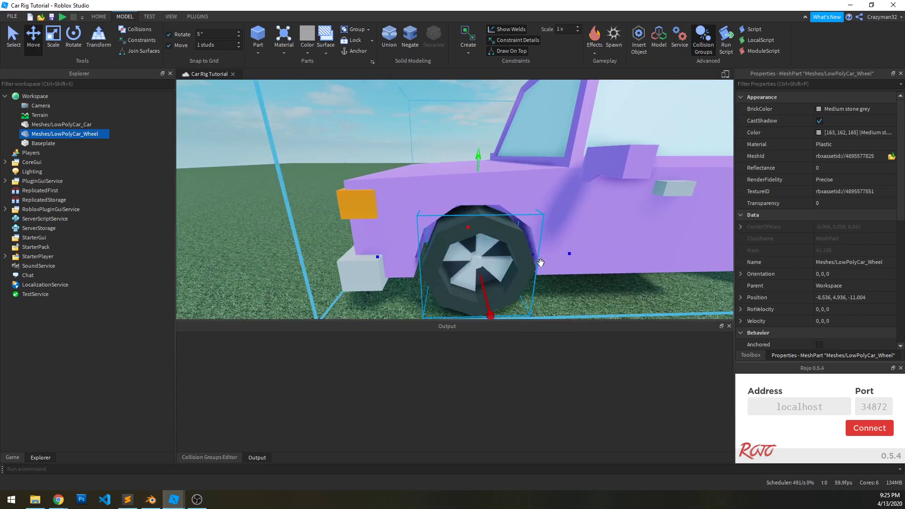
Duplicate the front wheel and move the copy along the Z axis into the rear wheel arch, at about Z 11.
key("d")
right_click_drag(541, 265, 539, 263)
key("d")
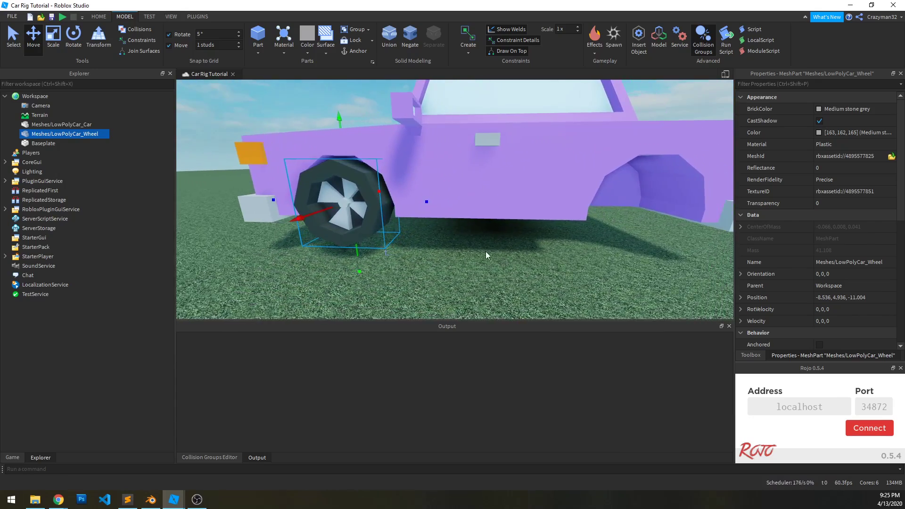
key("s")
key("ctrl+d")
key("d")
left_click_drag(401, 202, 571, 232)
key("w")
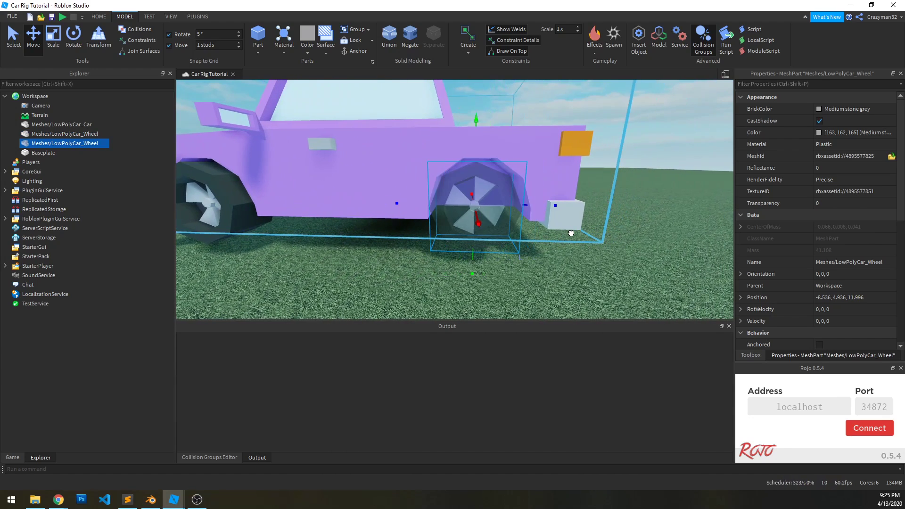
scroll(571, 232, "up", 3)
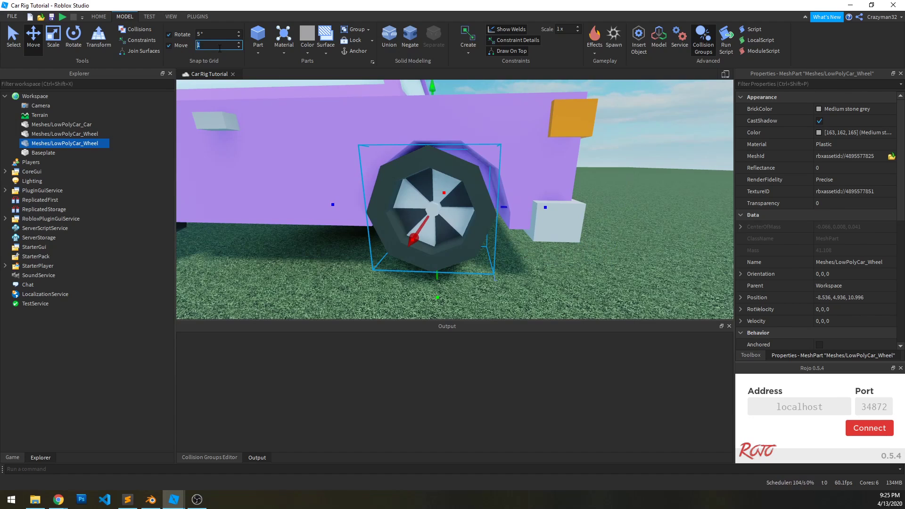
Set the move snap to 0.1 studs and fine-tune the rear wheel in its arch to about Z 11.3.
left_click_drag(525, 208, 531, 217)
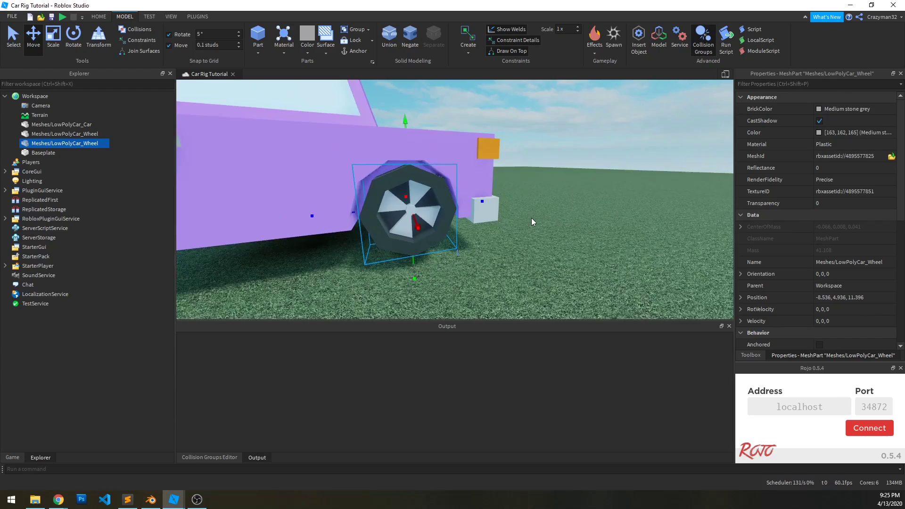
scroll(531, 218, "up", 5)
key("d")
key("a")
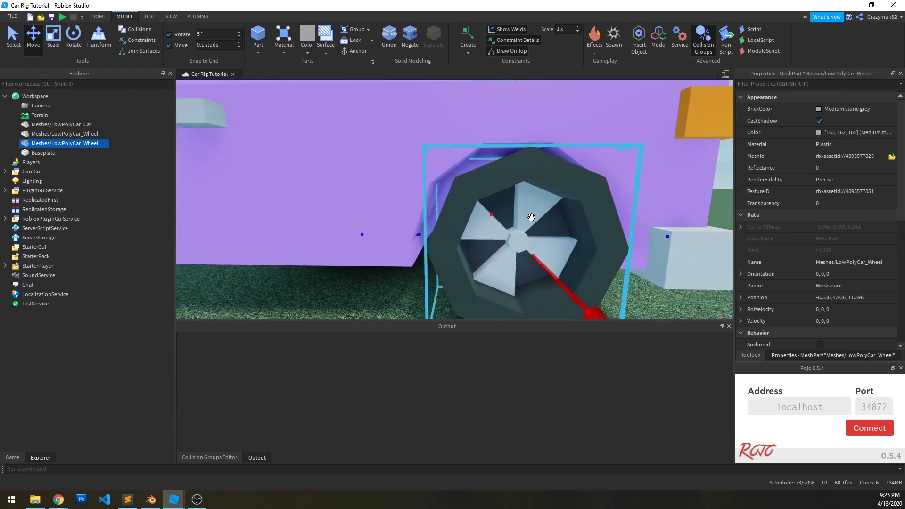
key("d")
scroll(533, 219, "down", 4)
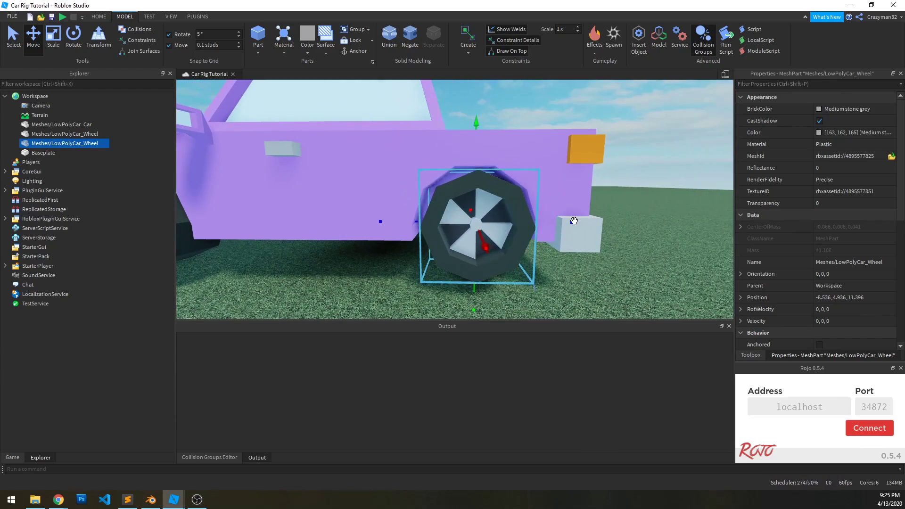
left_click_drag(573, 222, 571, 222)
right_click_drag(491, 254, 491, 254)
key("s")
key("a")
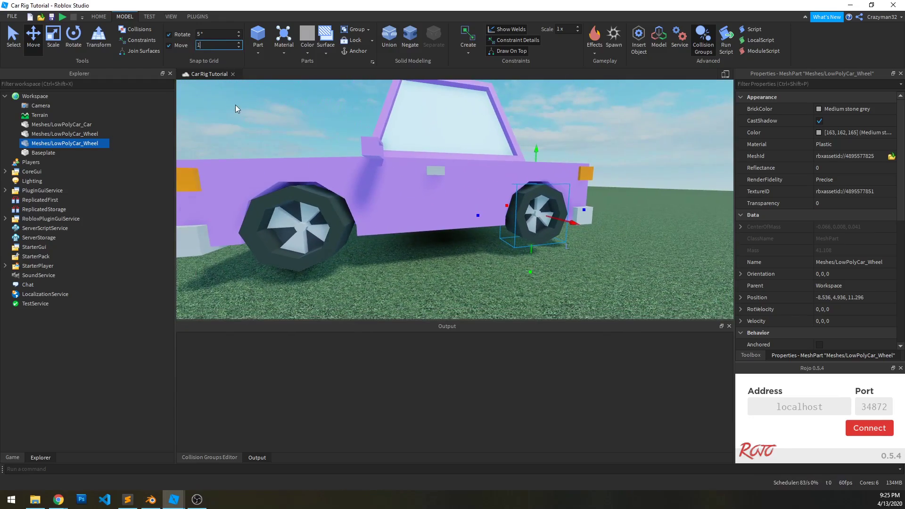
Set the move snap to 1 stud and select the front and rear wheels together.
key("d")
right_click_drag(343, 194, 344, 194)
key("a")
left_click(511, 282)
key("a")
right_click_drag(511, 282, 511, 282)
key("a")
key("s")
key("d")
key("d")
key("w")
left_click(401, 192)
left_click(542, 178, "ctrl")
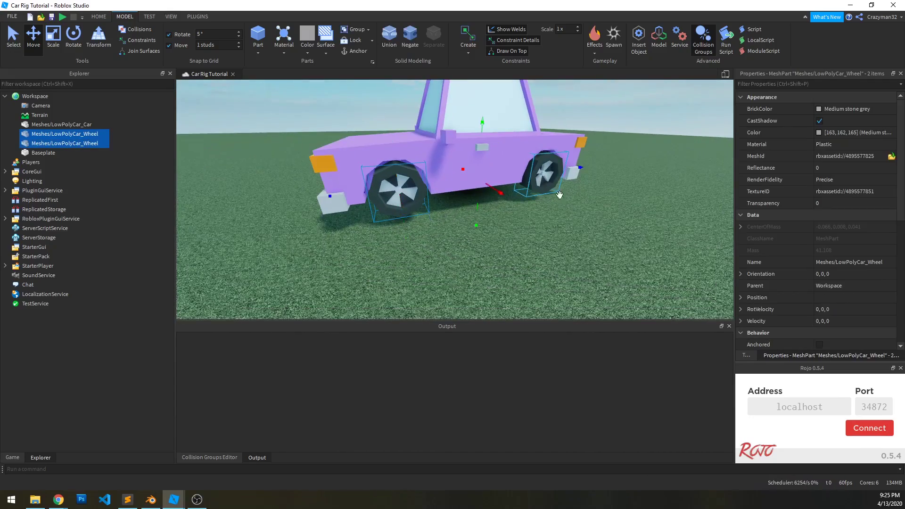
Duplicate the two selected wheels and set the copies' X position to 8.536 to mirror them across the car.
key("s")
right_click_drag(523, 239, 483, 245)
key("w")
key("ctrl+d")
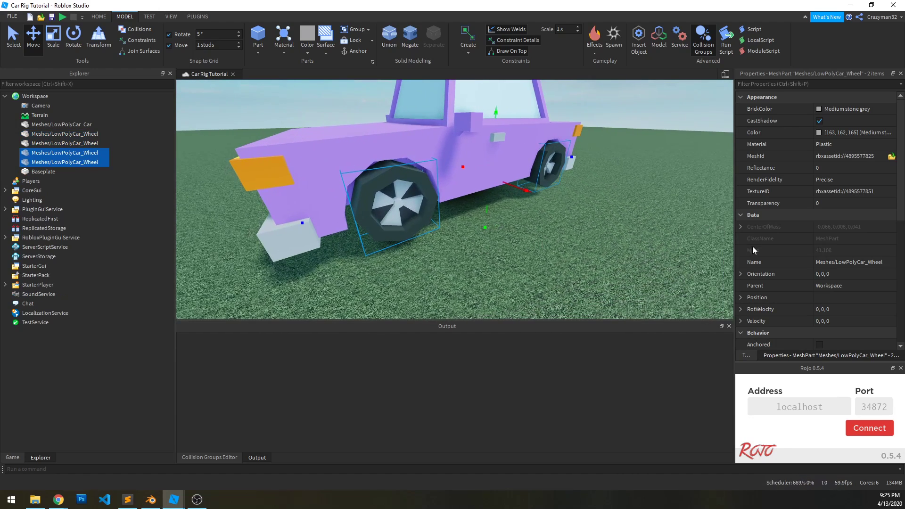
left_click(743, 296)
scroll(751, 274, "down", 3)
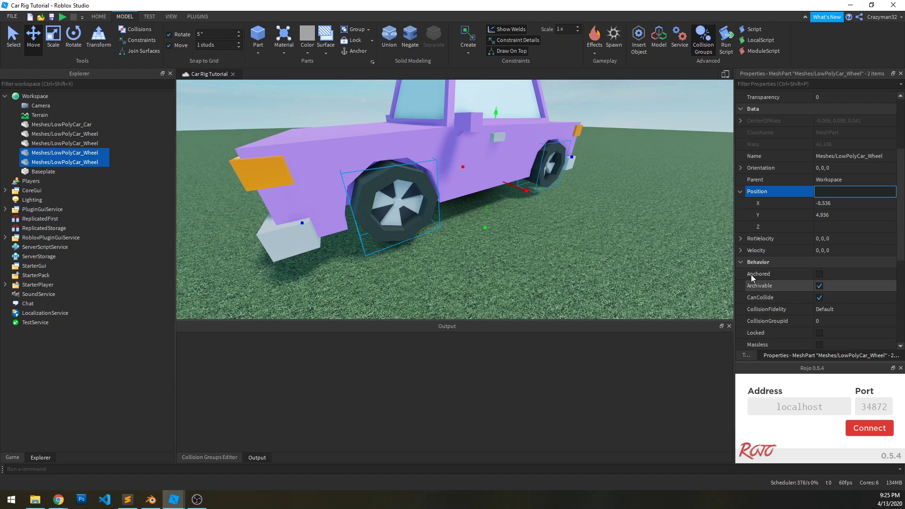
left_click(820, 203)
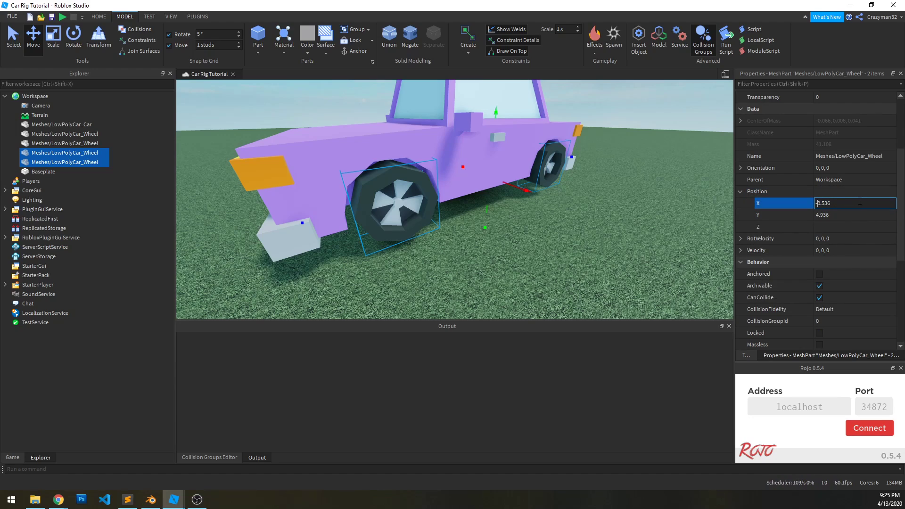
key("Return")
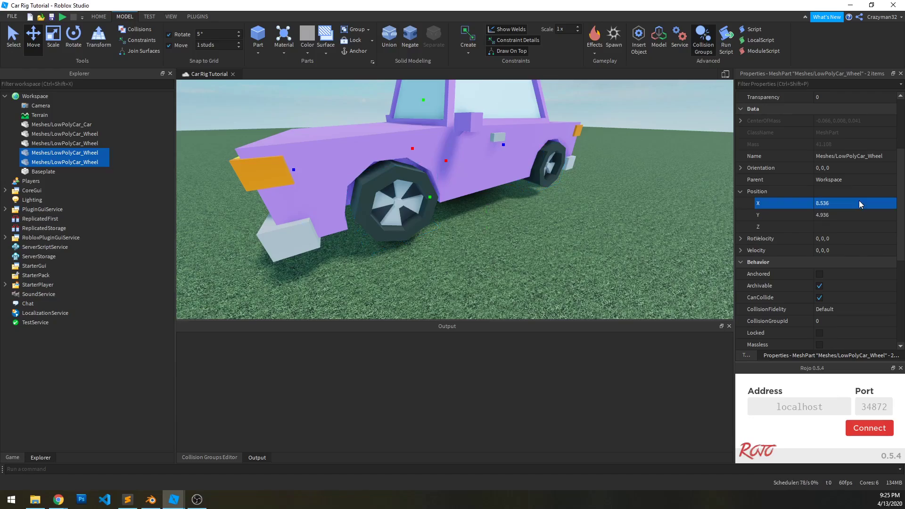
Set the Y orientation of the two copied wheels to 180 so that their rims face outward.
key("a")
right_click_drag(505, 160, 505, 160)
key("a")
key("d")
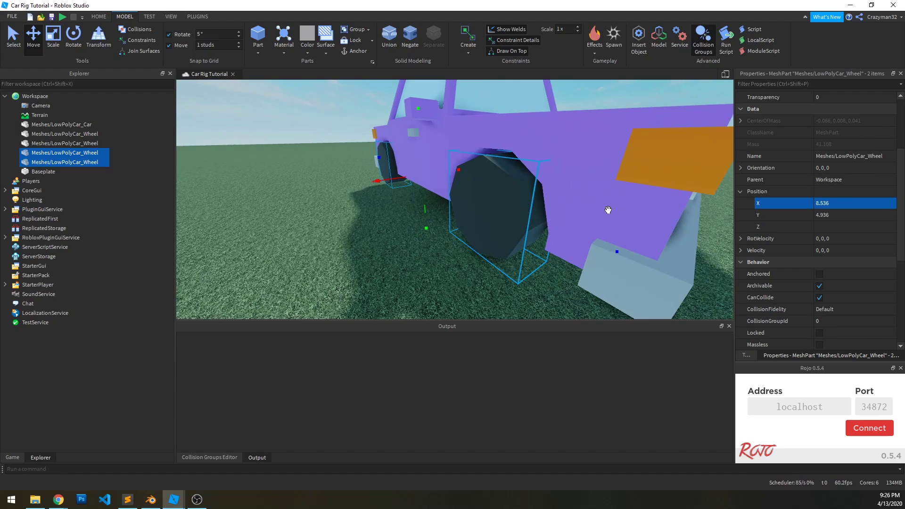
scroll(829, 197, "up", 3)
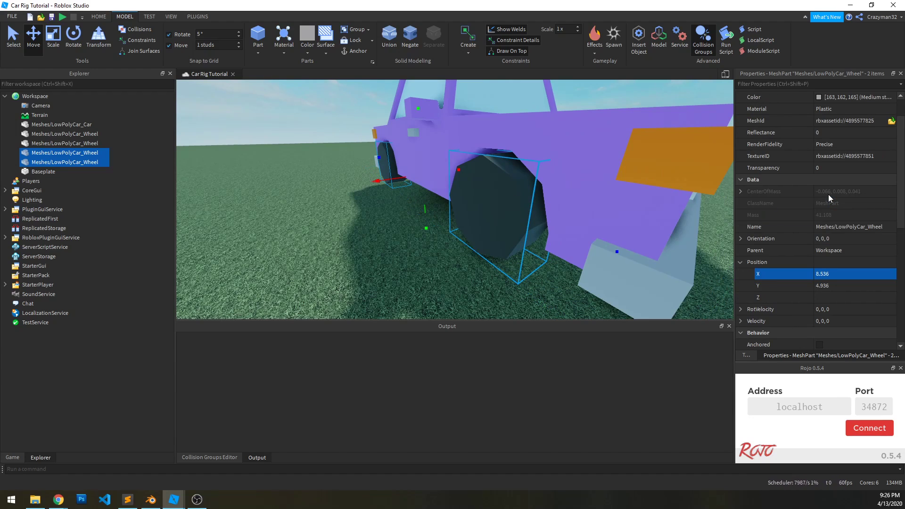
scroll(828, 194, "down", 5)
left_click(742, 133)
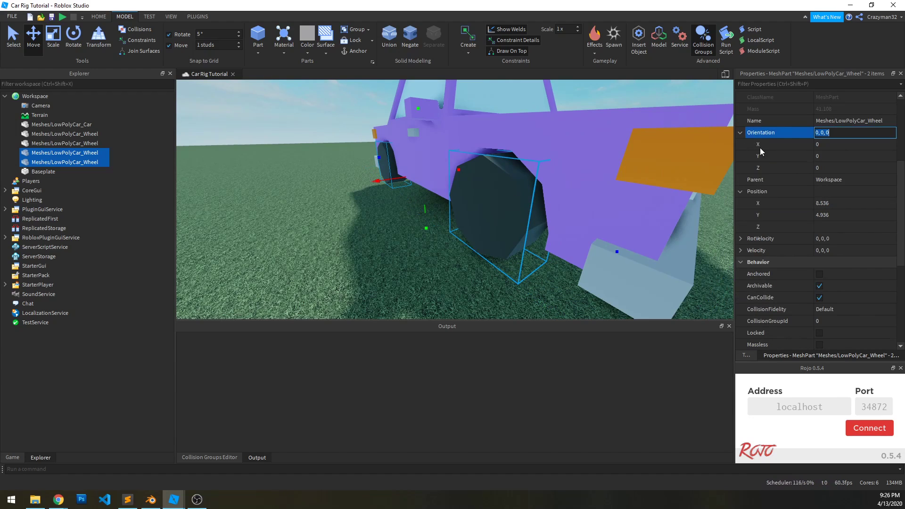
left_click(837, 157)
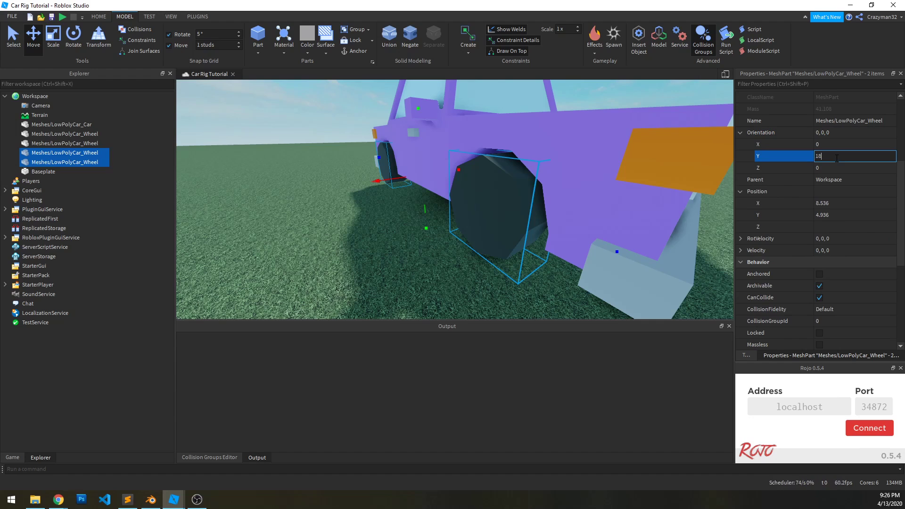
type("180")
key("Return")
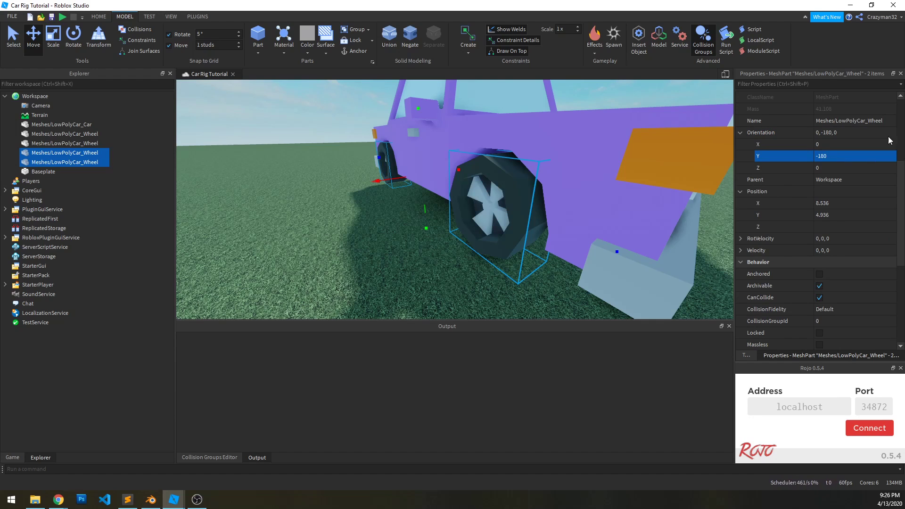
Deselect the wheels and examine how they sit in the arches around the car.
key("a")
right_click_drag(522, 140, 522, 141)
key("s")
key("d")
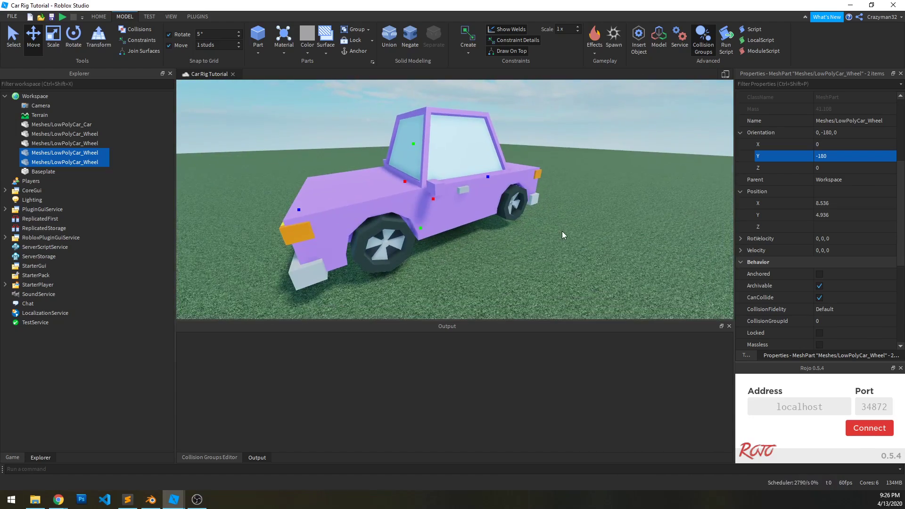
left_click(562, 232)
scroll(561, 232, "down", 3)
scroll(431, 219, "up", 1)
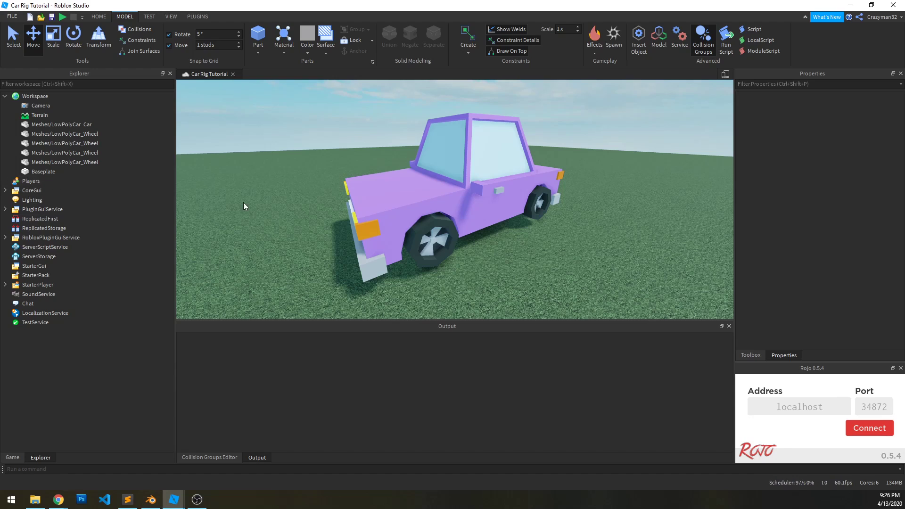
Group the car body and all four wheels into one model and name it Car.
right_click_drag(565, 241, 565, 241)
scroll(565, 241, "down", 2)
left_click_drag(597, 125, 290, 283)
key("ctrl+g")
left_click(814, 117)
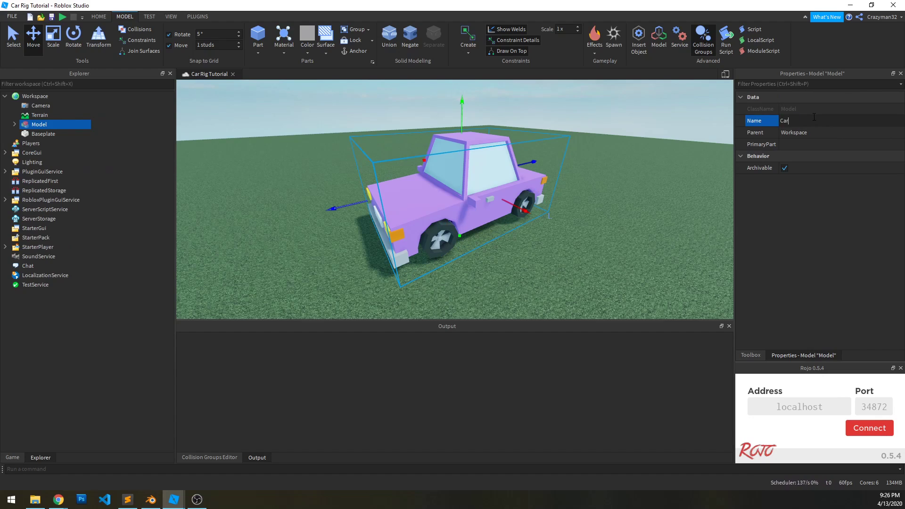
key("Return")
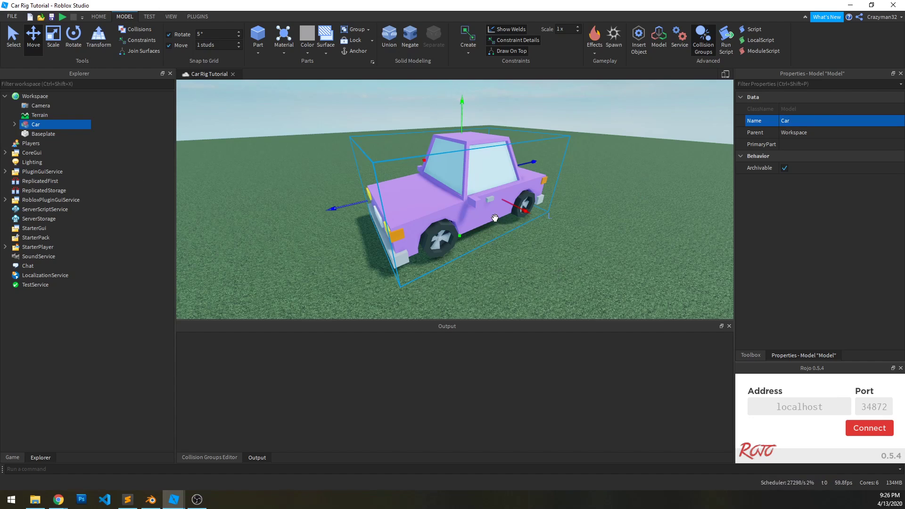
Expand the Car model in the hierarchy to list its body and wheel meshes.
scroll(495, 218, "up", 5)
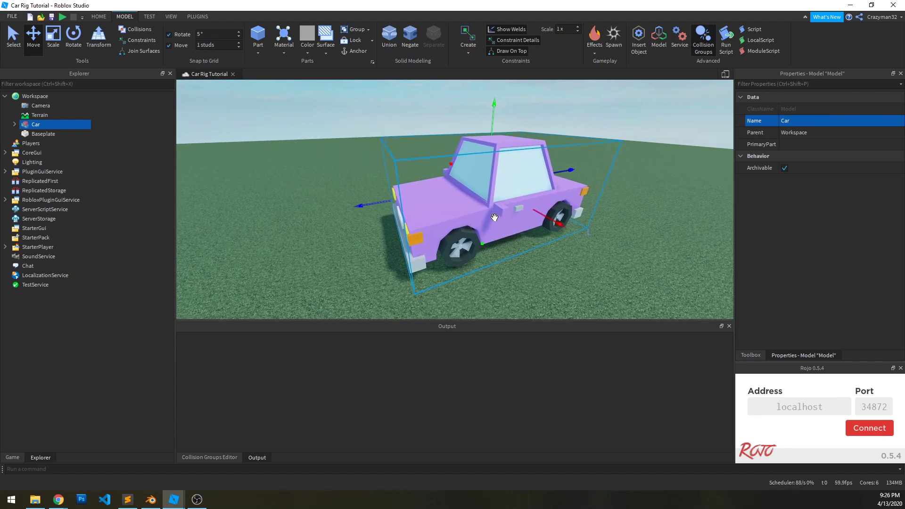
left_click(15, 125)
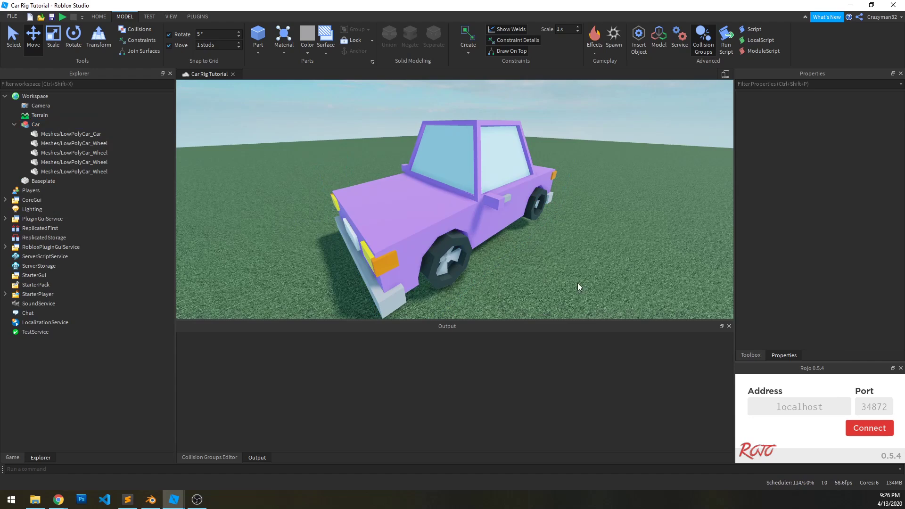
key("d")
right_click_drag(578, 283, 500, 243)
Insert an R15 Block Rig into the place with the Rig Builder plugin.
left_click(196, 16)
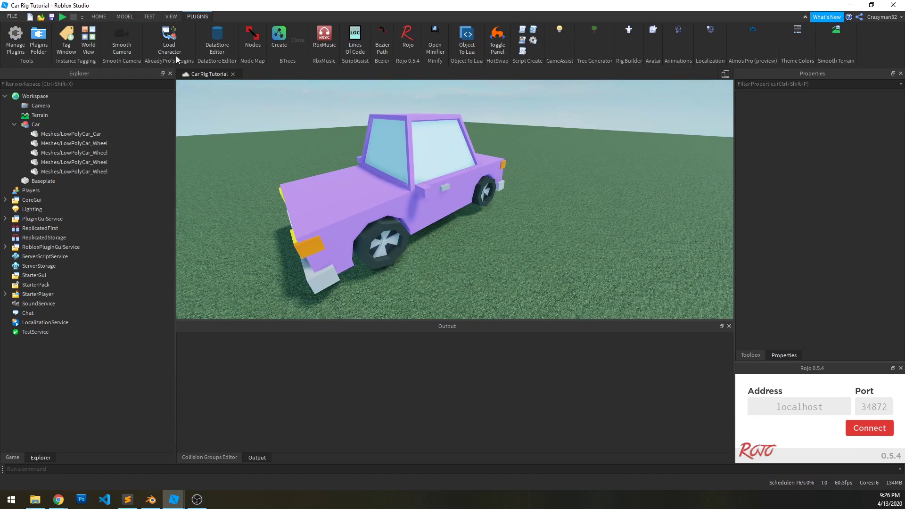
left_click(629, 29)
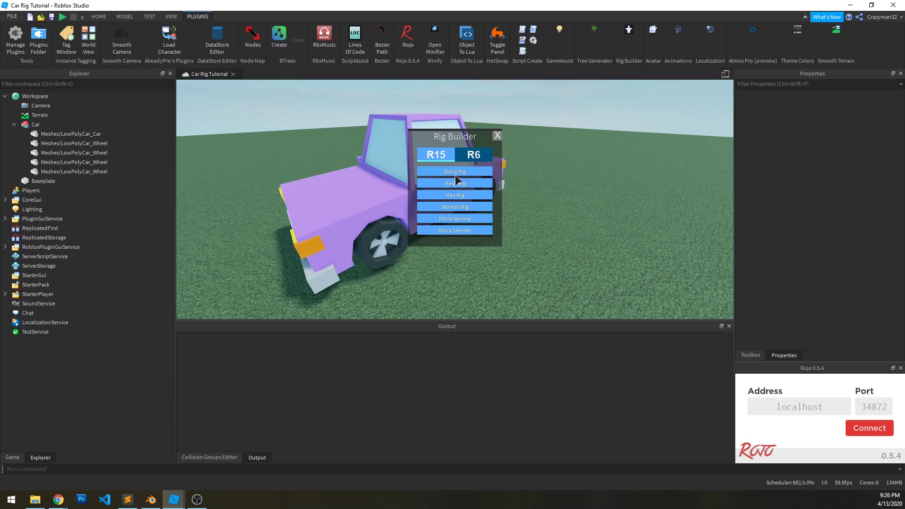
left_click(482, 168)
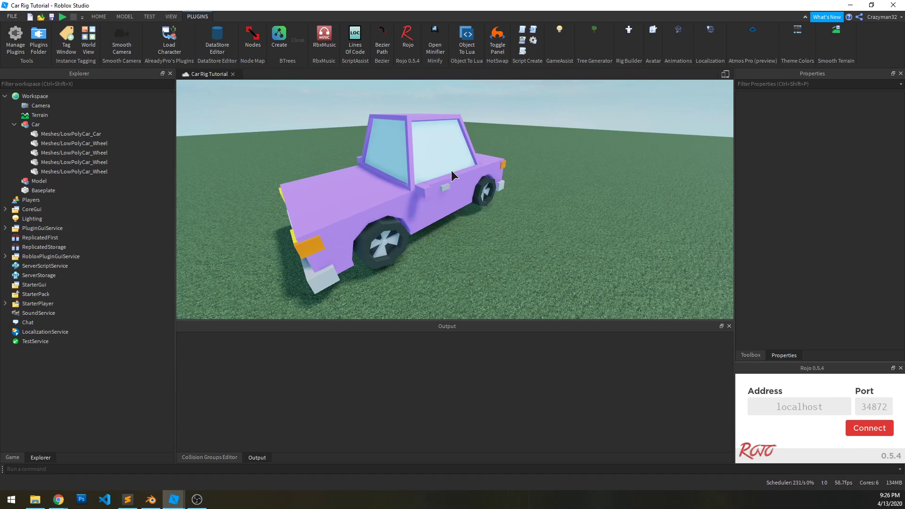
Move the Dummy rig onto the open ground beside the car as a size reference, then deselect it.
left_click(499, 280)
left_click_drag(460, 226, 476, 267)
left_click(602, 274)
scroll(601, 275, "up", 3)
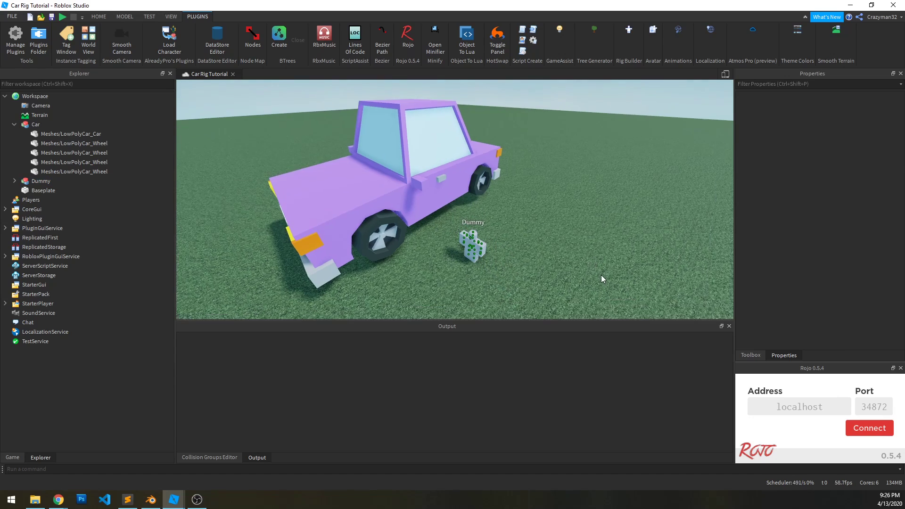
Scale the whole Car model down with the Scale tool toward the Dummy's proportions, and deselect it.
left_click(754, 355)
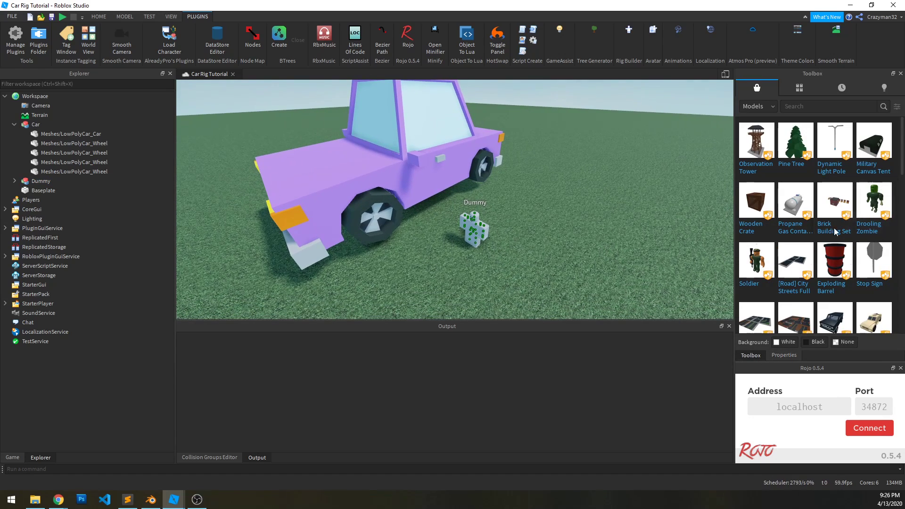
right_click_drag(470, 209, 433, 157)
left_click(388, 144)
key("d")
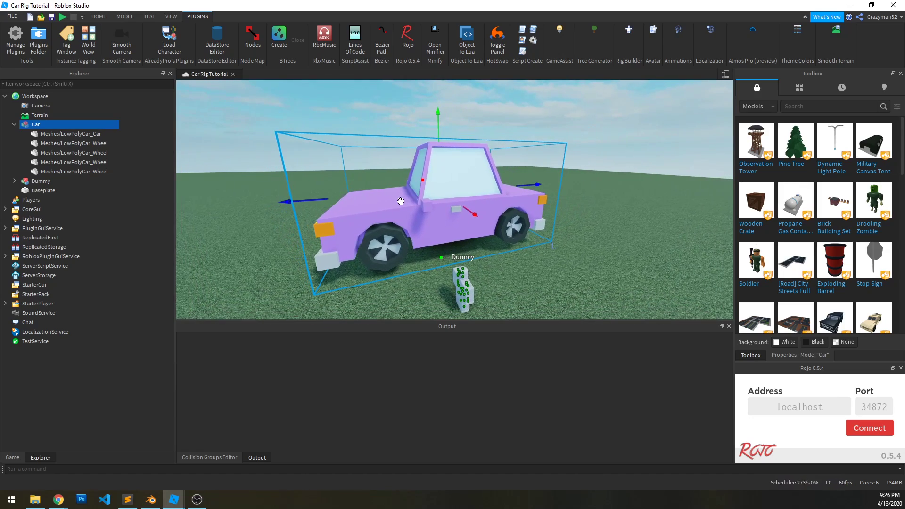
key("ctrl+3")
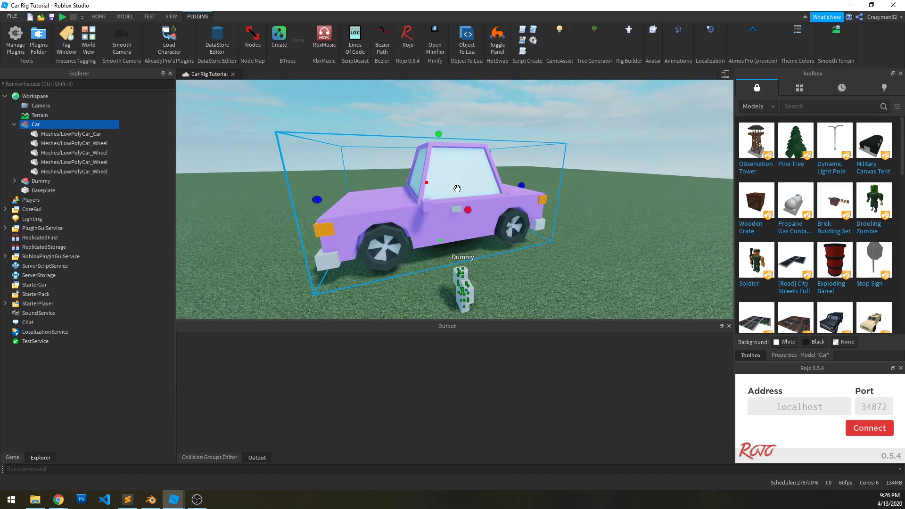
right_click_drag(548, 162, 545, 164)
key("w")
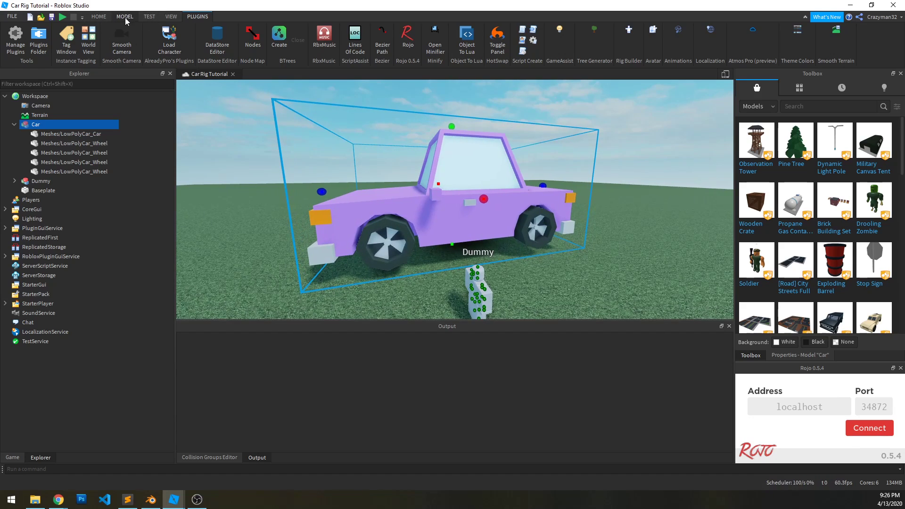
left_click(101, 18)
right_click_drag(403, 135, 416, 132)
key("a")
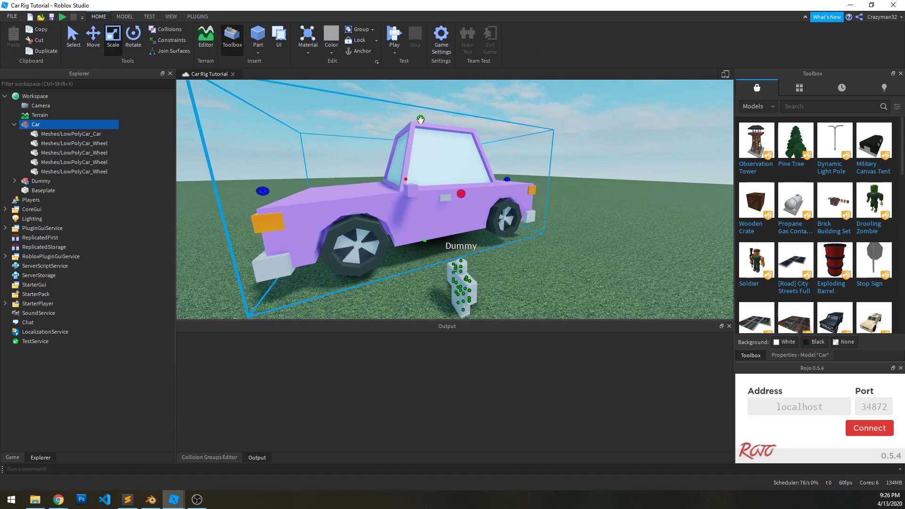
left_click_drag(421, 119, 423, 174)
left_click(580, 229)
right_click_drag(580, 229, 577, 231)
scroll(482, 213, "up", 3)
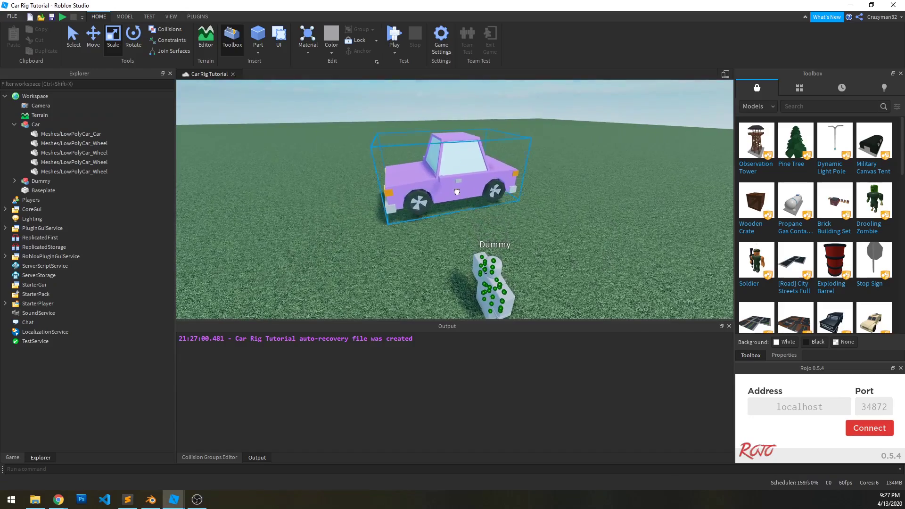
Move the Car model across the ground next to the Dummy and adjust its scale against the rig.
left_click_drag(457, 192, 479, 259)
left_click_drag(482, 219, 469, 240)
right_click_drag(525, 246, 524, 243)
key("d")
scroll(512, 146, "down", 2)
left_click_drag(506, 132, 505, 153)
scroll(486, 179, "up", 5)
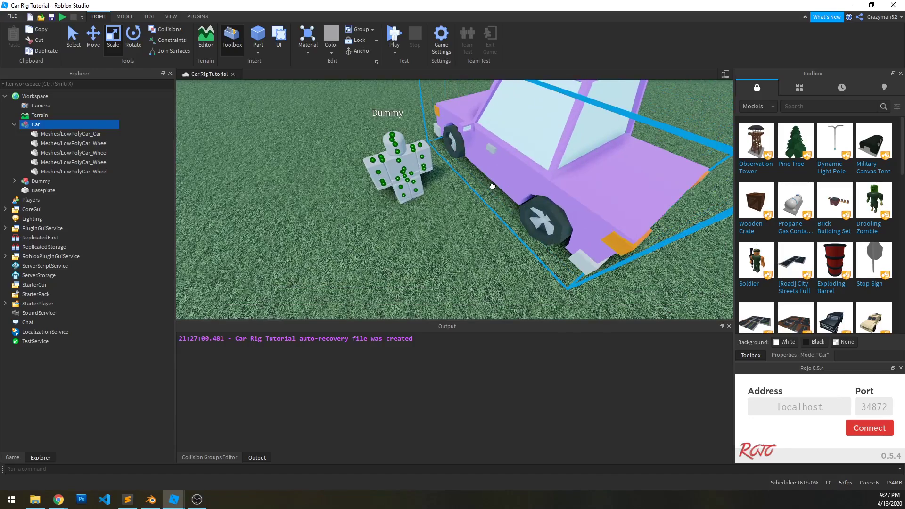
Fine-tune the Car model's scale, reposition it beside the Dummy and deselect it to compare their sizes.
scroll(475, 183, "up", 2)
left_click(456, 257)
key("a")
right_click_drag(457, 257, 460, 237)
left_click(458, 142)
left_click_drag(458, 90, 458, 105)
right_click_drag(497, 201, 495, 205)
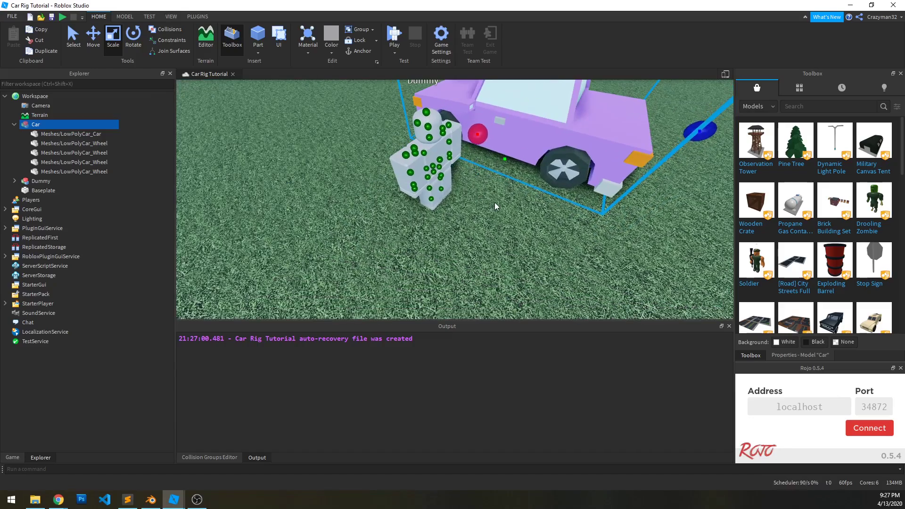
left_click_drag(505, 127, 514, 167)
left_click(484, 249)
right_click_drag(484, 249, 484, 251)
key("a")
key("s")
key("d")
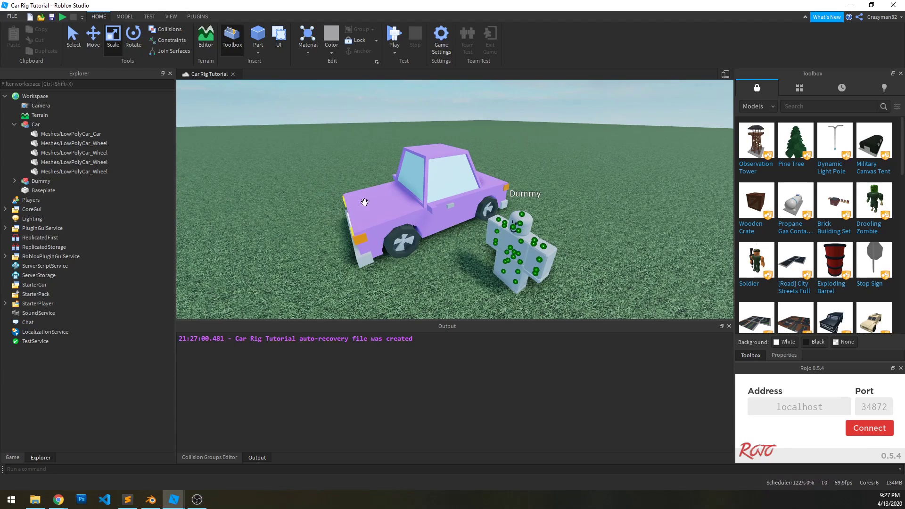
Examine the shared properties of the Car model's body and four wheel meshes, then clear the selection.
left_click(429, 197)
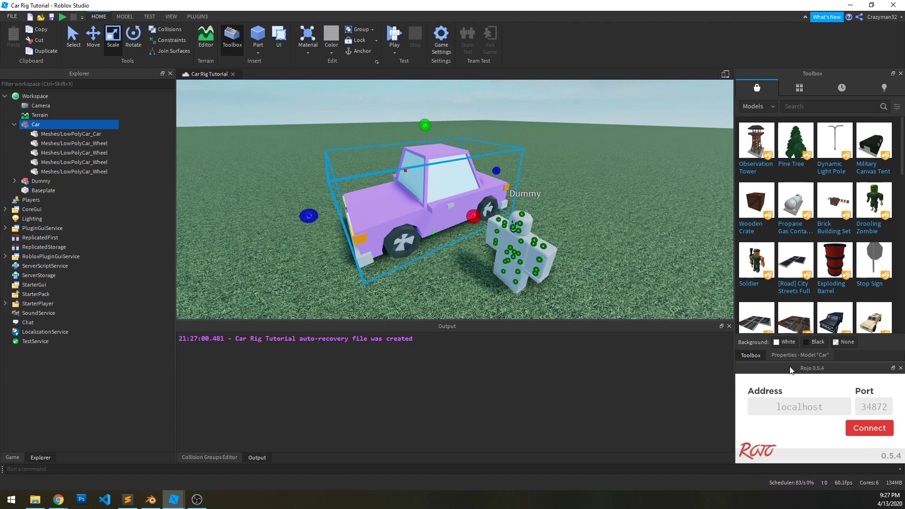
left_click(783, 356)
left_click(49, 135)
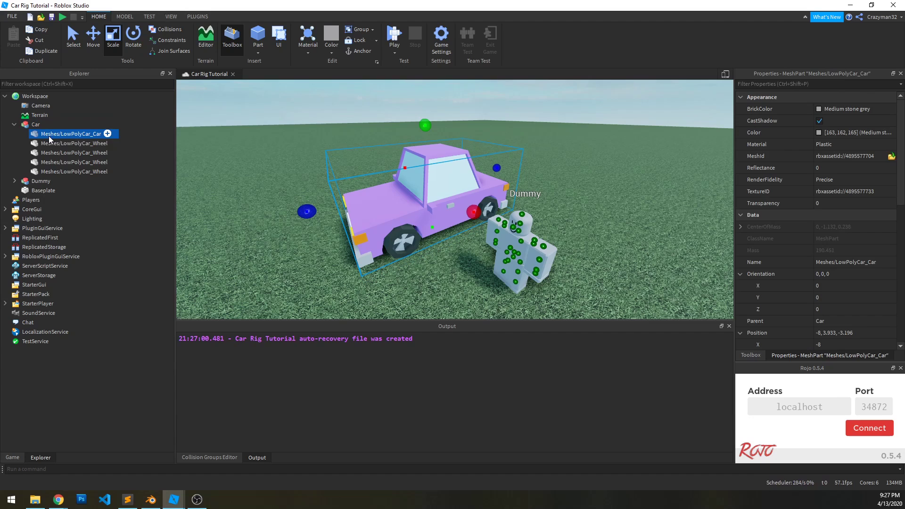
left_click(63, 171, "shift")
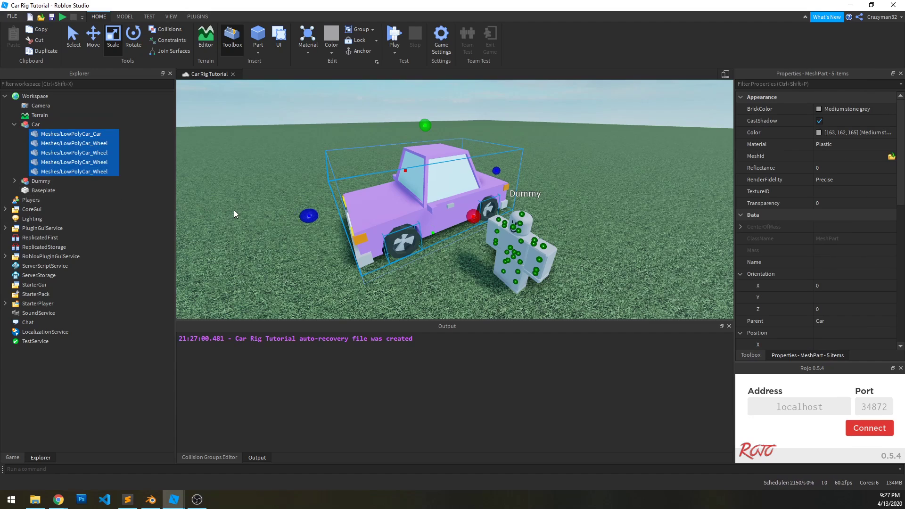
key("alt+Tab")
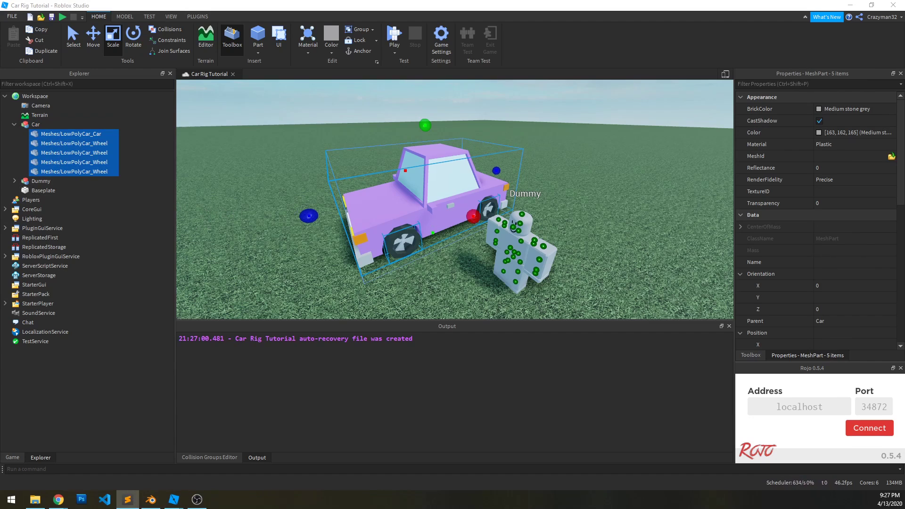
key("w")
right_click_drag(252, 192, 228, 199)
left_click(248, 225)
Rename the car body mesh inside the Car model as Body.
key("w")
key("s")
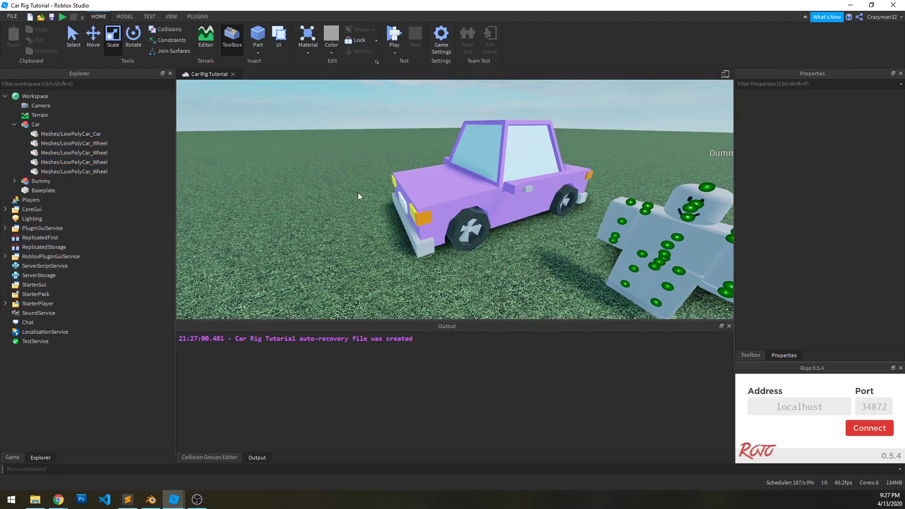
right_click_drag(358, 193, 358, 194)
scroll(357, 194, "up", 2)
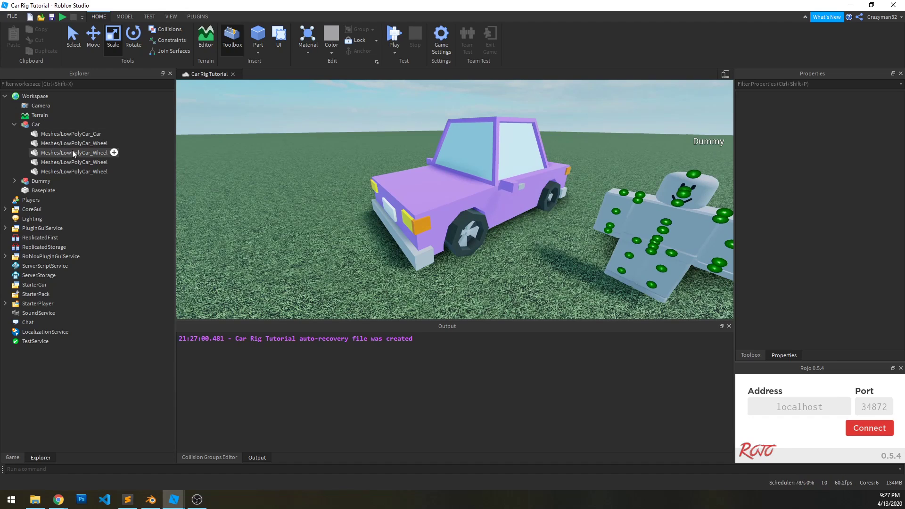
left_click(86, 133)
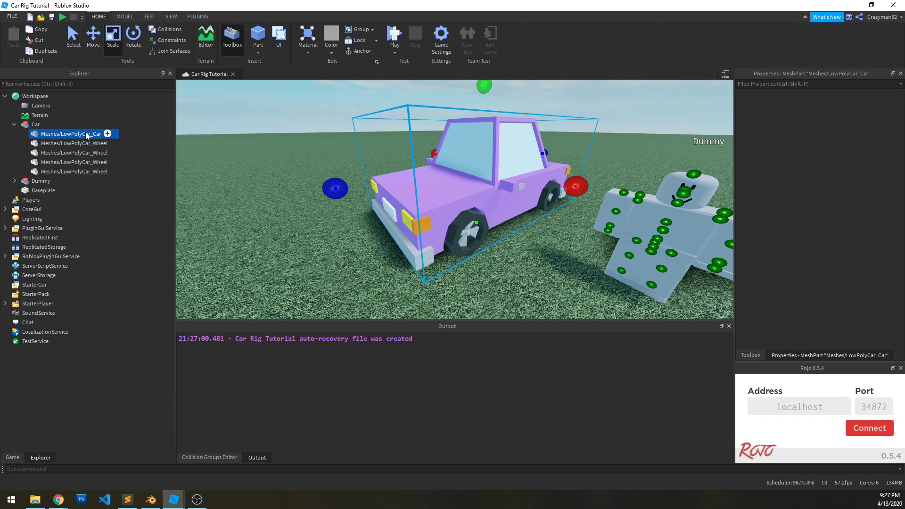
right_click_drag(274, 183, 288, 213)
right_click_drag(380, 182, 415, 180)
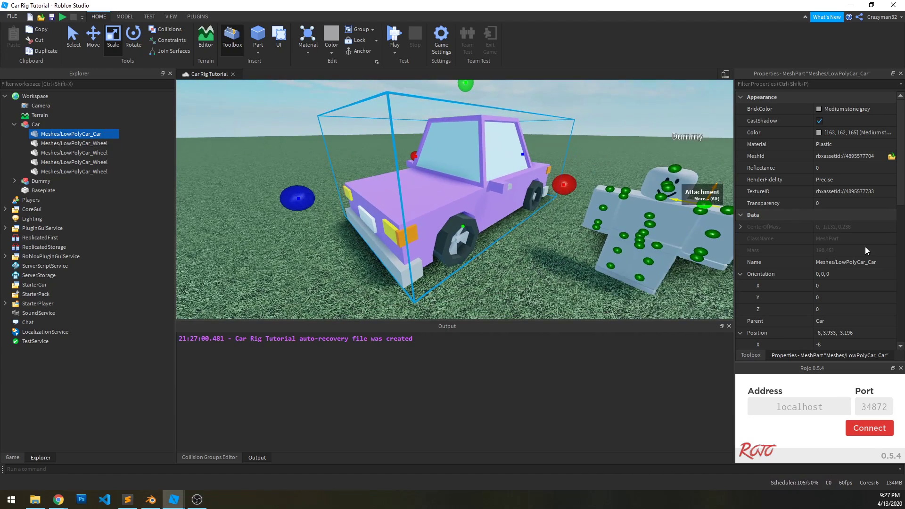
left_click(870, 259)
type("Body")
key("Return")
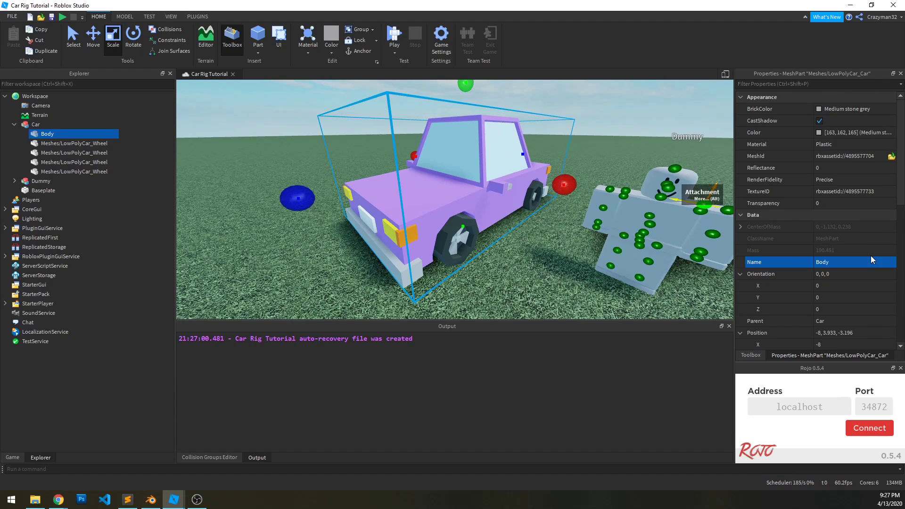
Rename all four wheel meshes in the Car model as Wheel in one edit and clear the selection.
left_click(89, 144)
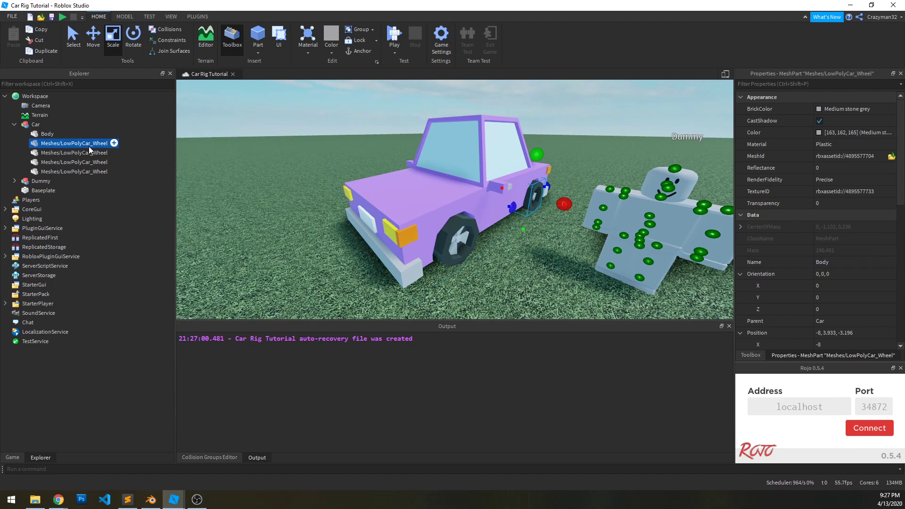
right_click_drag(276, 171, 274, 169)
left_click(95, 173, "shift")
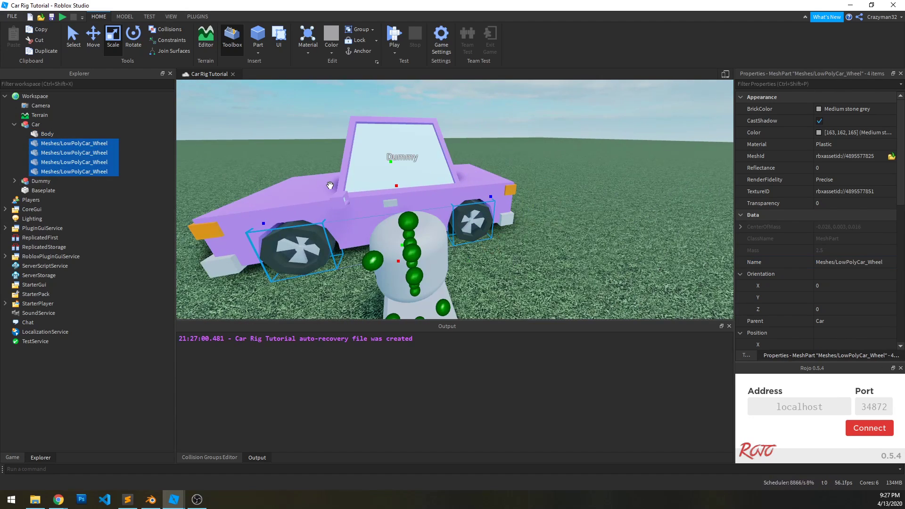
right_click_drag(330, 185, 330, 186)
right_click_drag(655, 245, 656, 246)
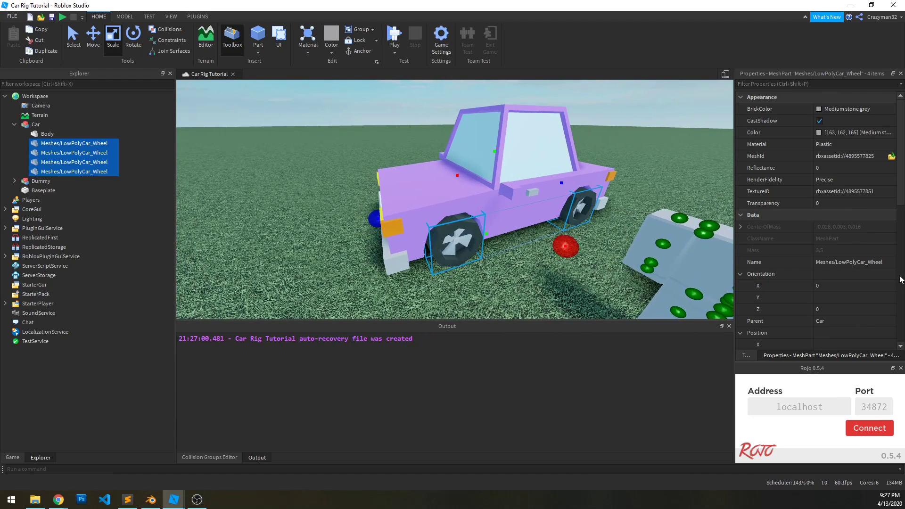
left_click(866, 261)
type("W")
key("Return")
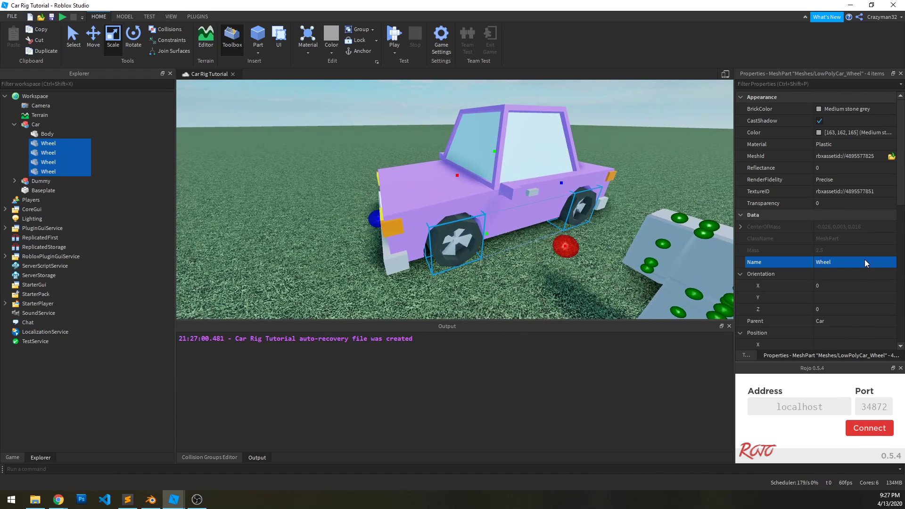
right_click_drag(257, 171, 257, 171)
left_click(289, 189)
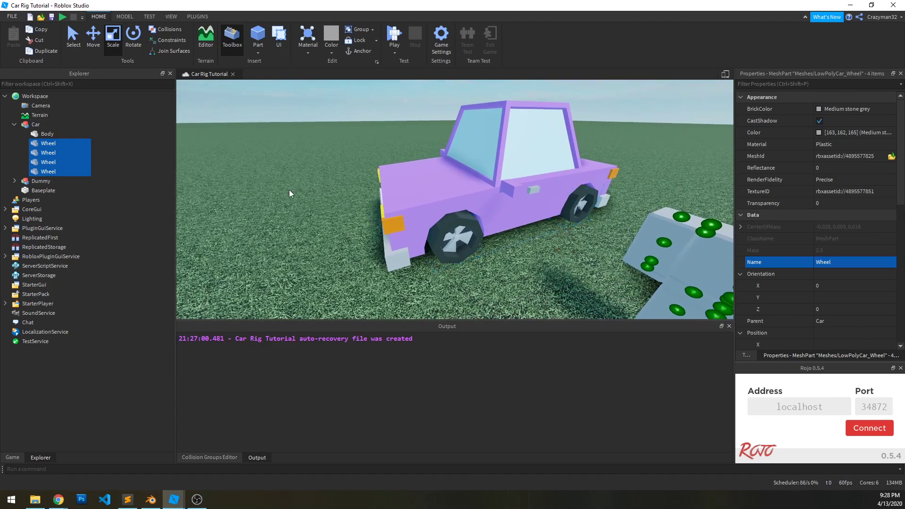
left_click(289, 194)
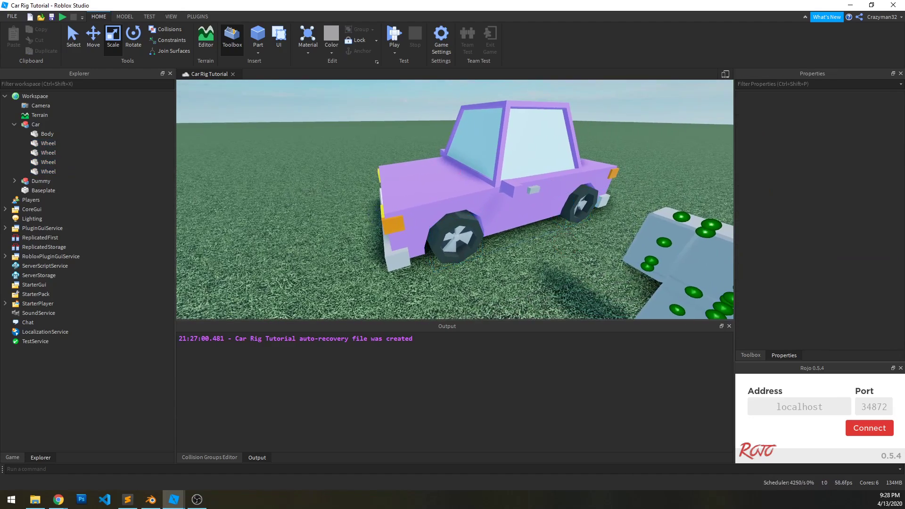
Save the Car Rig Tutorial place to file.
right_click_drag(392, 182, 280, 222)
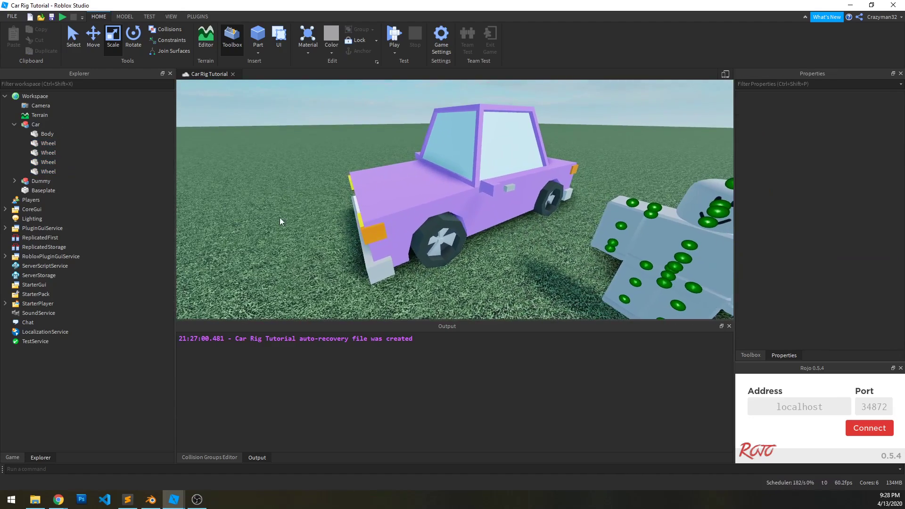
key("alt+Tab")
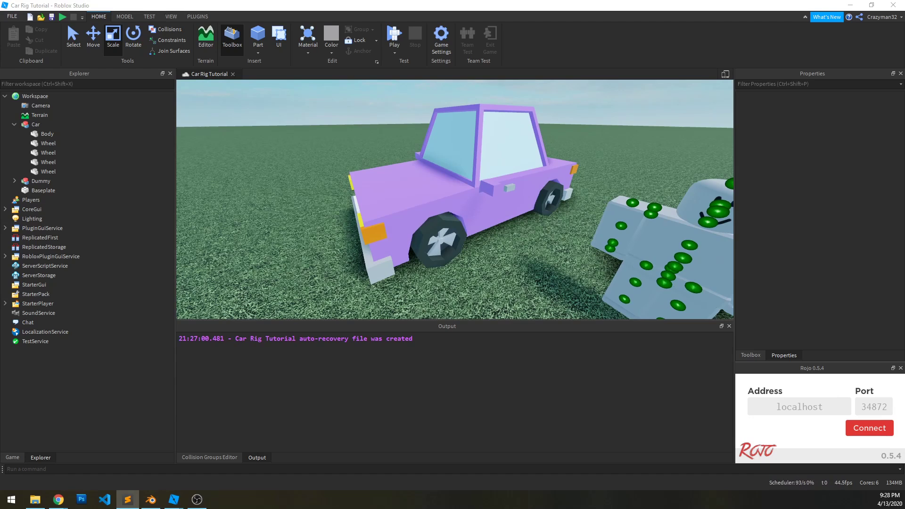
right_click_drag(435, 170, 430, 177)
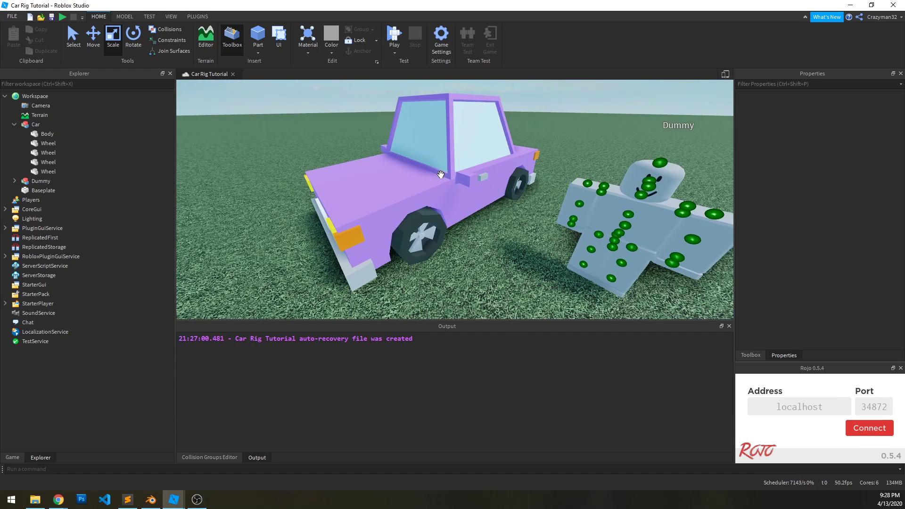
key("ctrl+s")
right_click_drag(427, 228, 427, 227)
key("s")
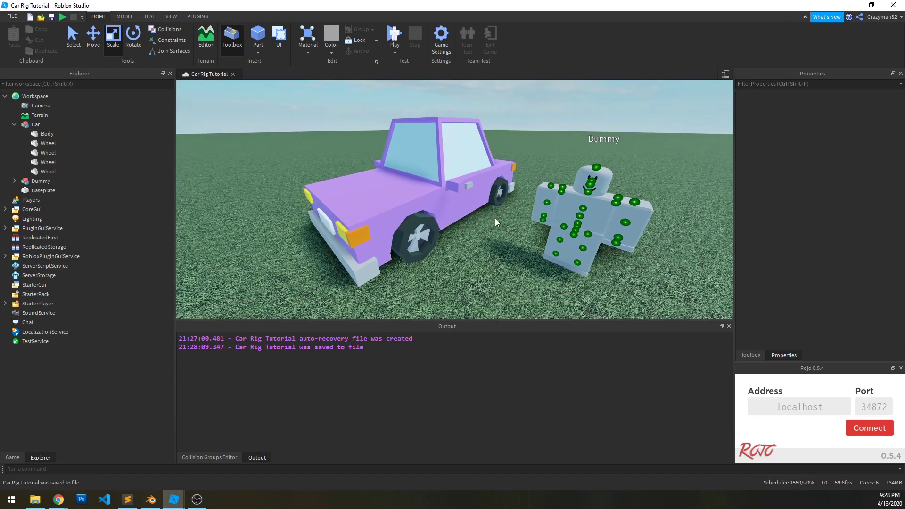
key("s")
key("a")
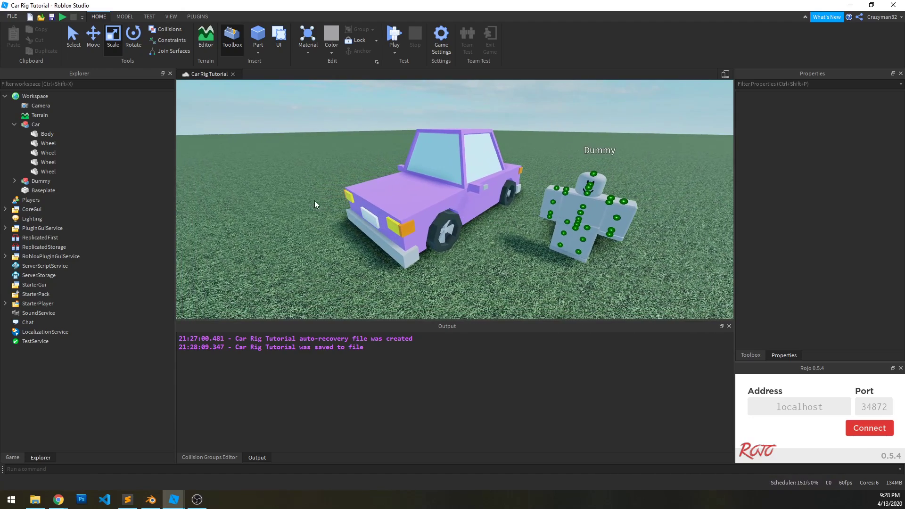
key("alt+Tab")
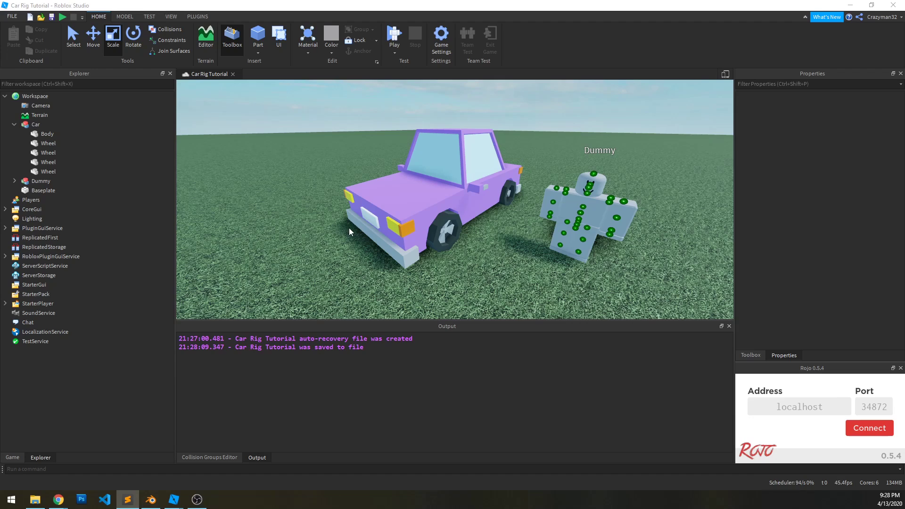
left_click(363, 270)
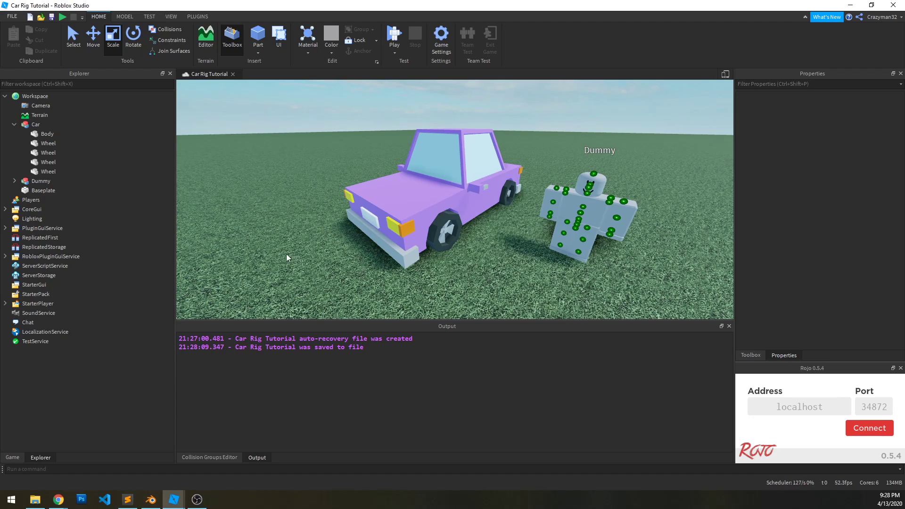
left_click(422, 216)
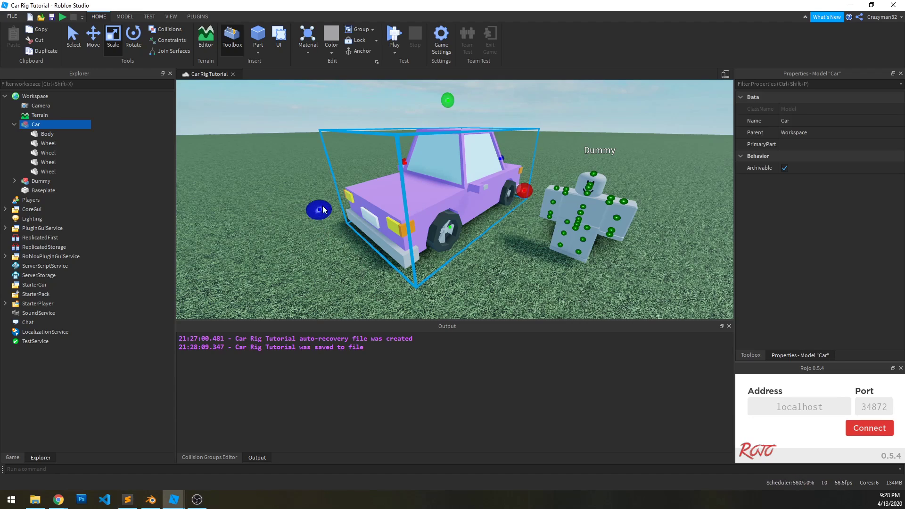
left_click(446, 278)
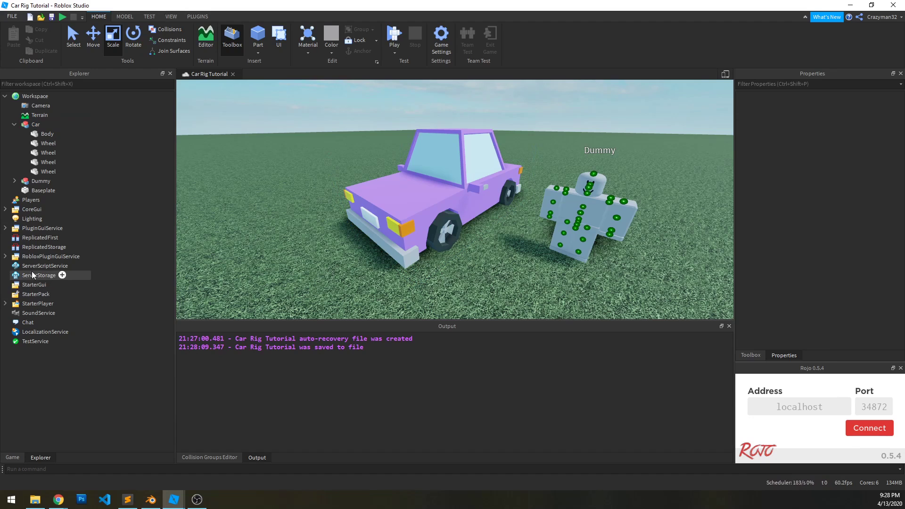
right_click_drag(464, 270, 457, 293)
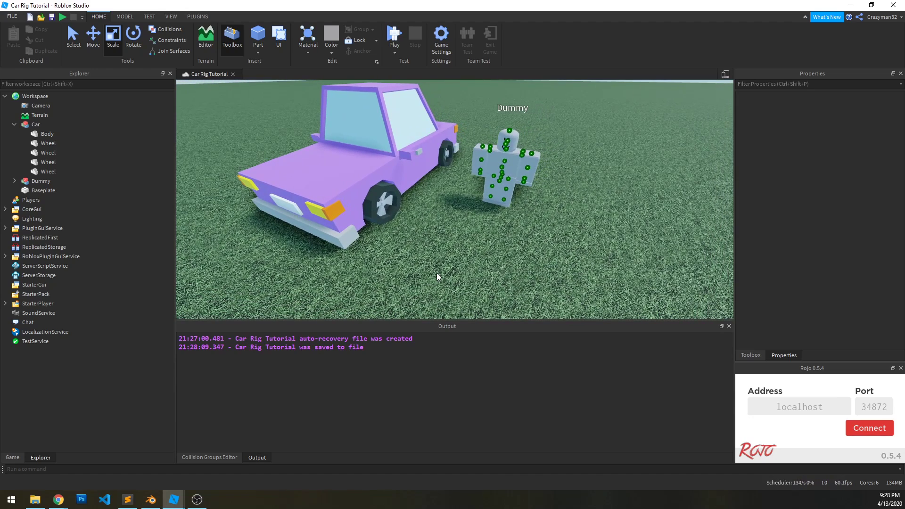
right_click(435, 272)
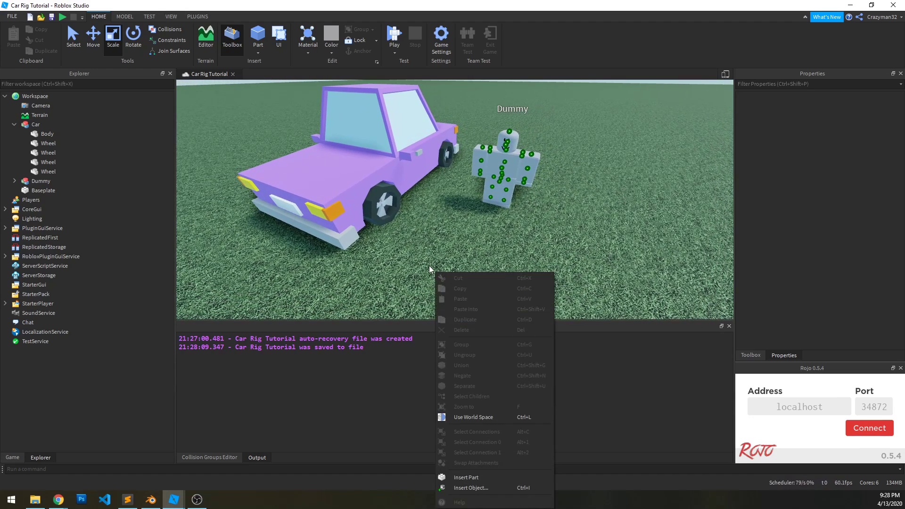
Insert a new Part into the Workspace and place it on the ground in front of the car at -21, 0.5, -12.
left_click(500, 490)
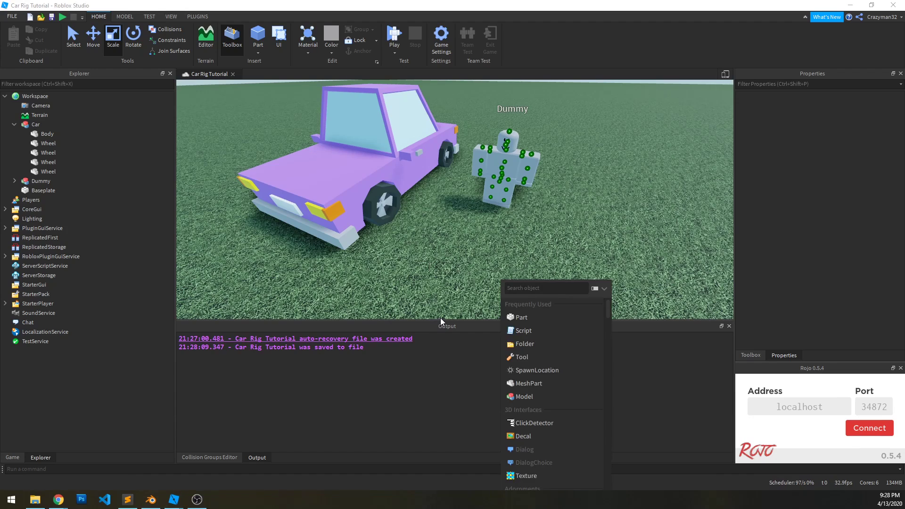
type("part")
key("Return")
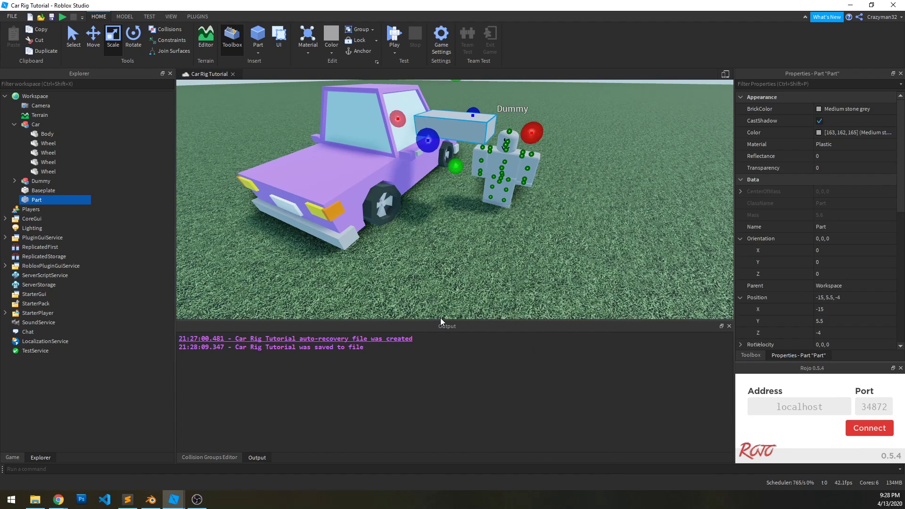
left_click(434, 230)
left_click_drag(452, 137, 457, 272)
scroll(457, 272, "down", 3)
middle_click_drag(457, 273, 429, 228)
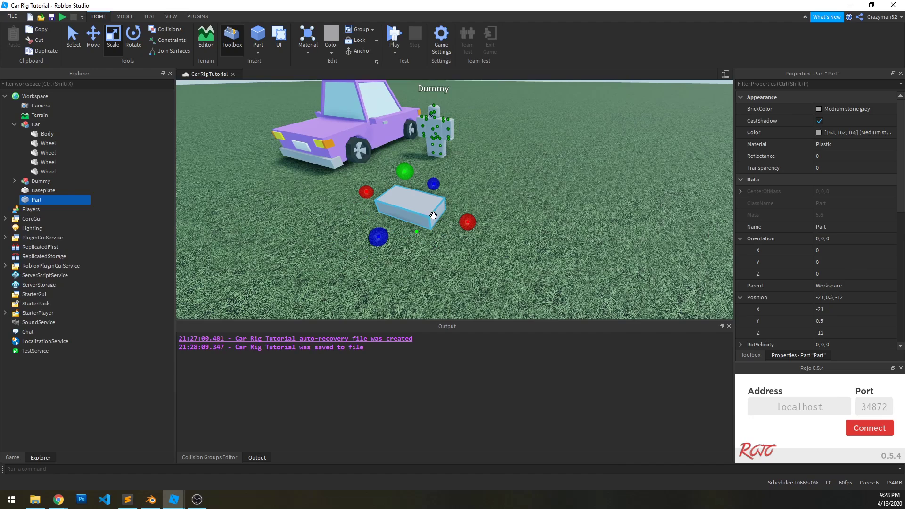
Duplicate the block and place the copy on the ground beside the original at -24, 0.5, -9.
key("ctrl+d")
left_click_drag(416, 209, 473, 196)
left_click(465, 264)
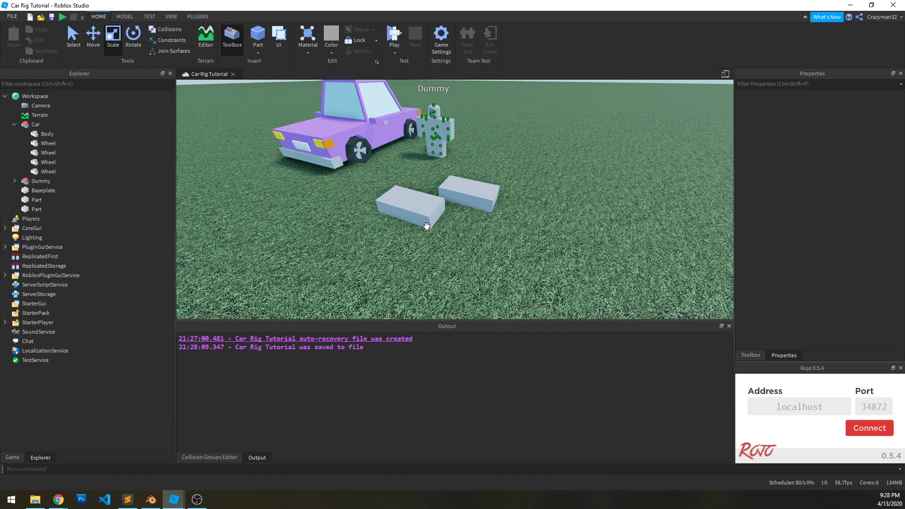
Rename the original block at -21, 0.5, -12 as Platform.
left_click(427, 226)
left_click(826, 228)
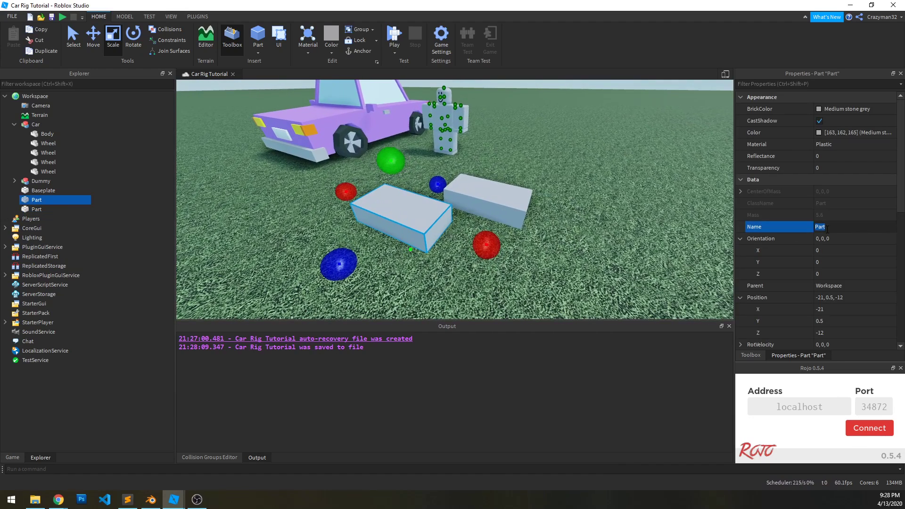
key("Return")
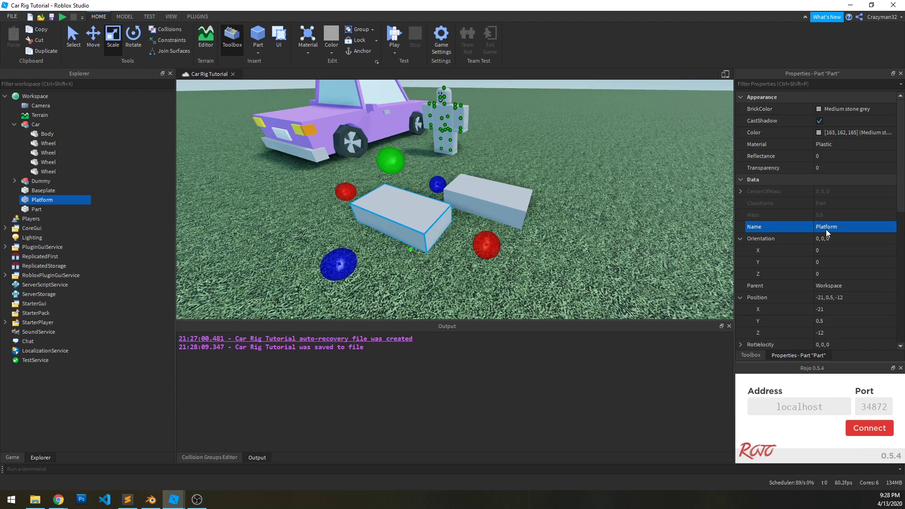
left_click(127, 500)
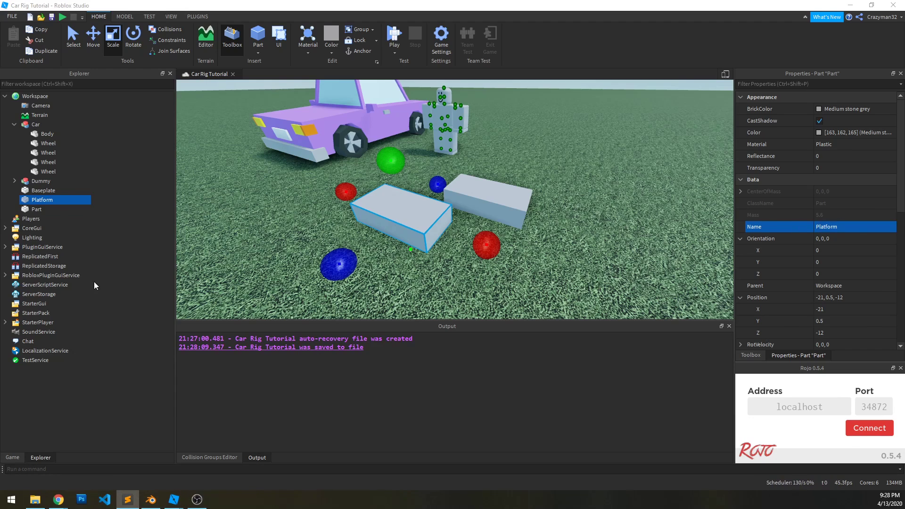
Rename the duplicated block as Mass.
left_click(43, 191)
left_click(37, 209)
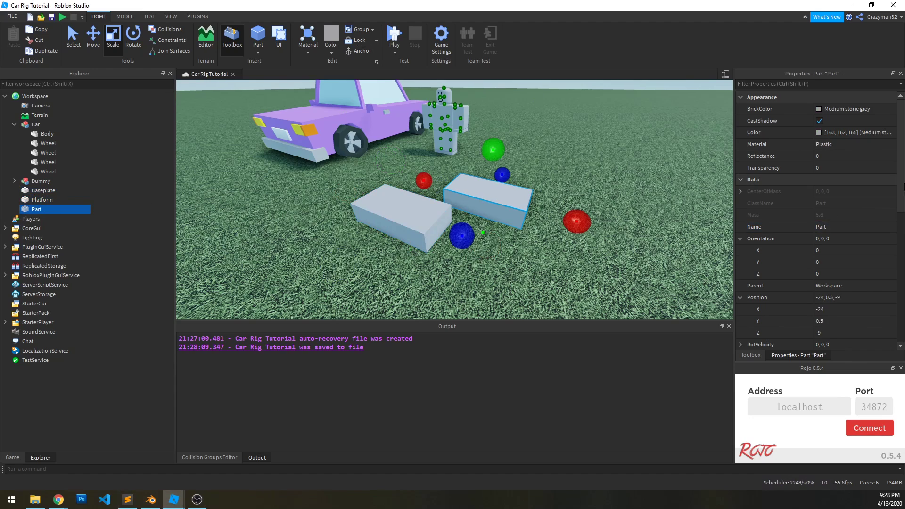
left_click(849, 227)
key("Return")
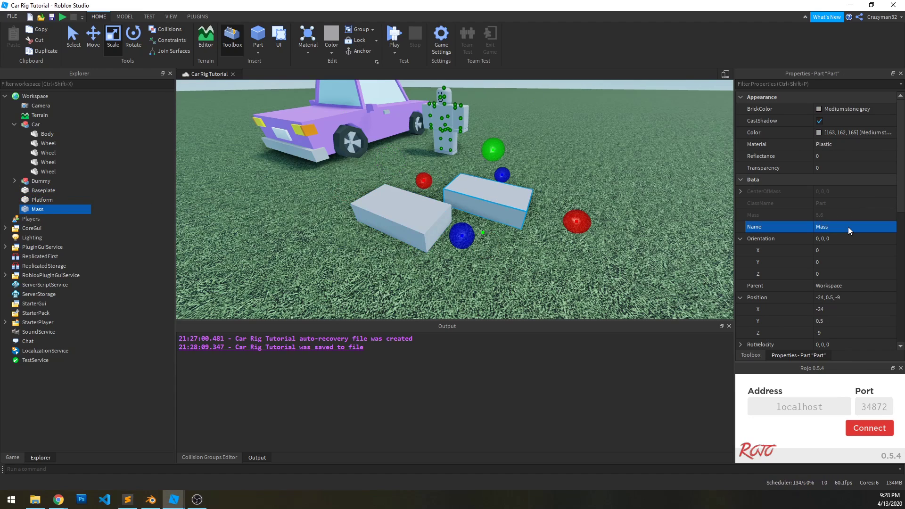
Set the Platform part's BrickColor to Lilac.
left_click(429, 214)
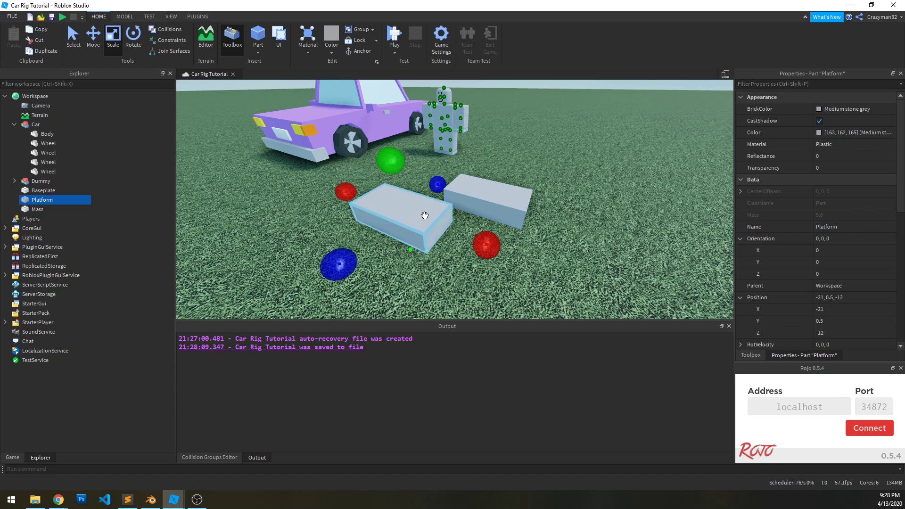
scroll(428, 216, "up", 2)
scroll(429, 215, "down", 1)
left_click(837, 109)
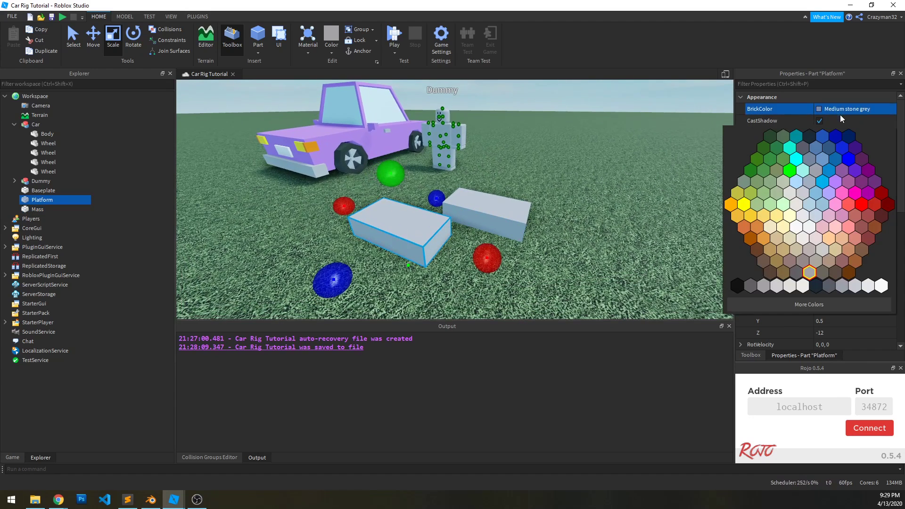
left_click(842, 180)
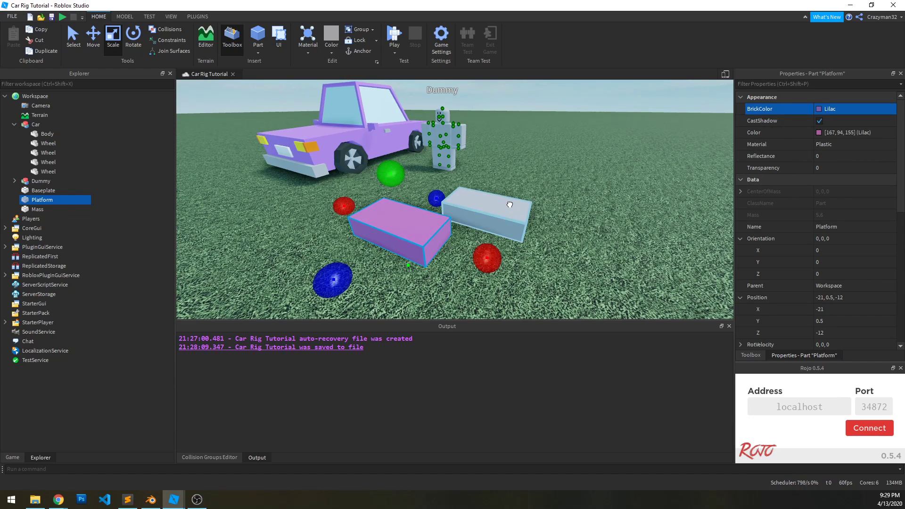
Set the Mass part's BrickColor to Really red and clear the selection.
left_click(486, 212)
left_click(831, 110)
left_click(861, 208)
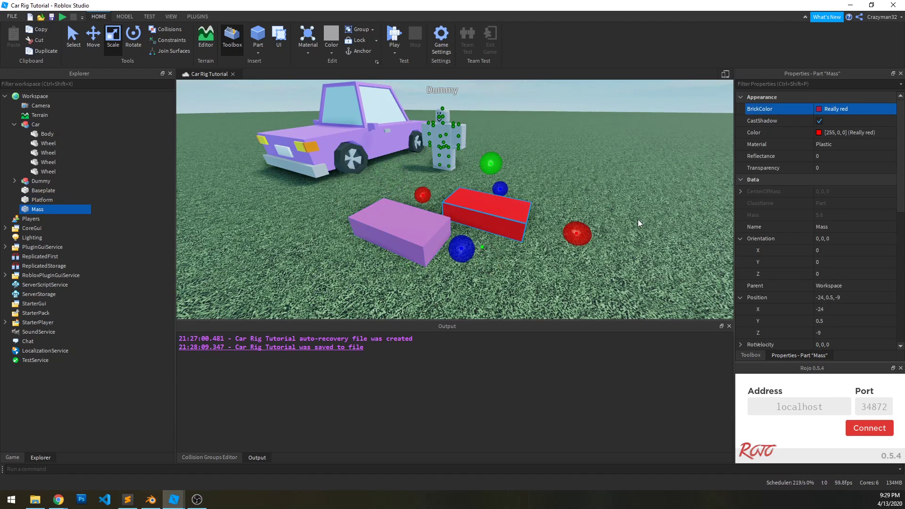
left_click(639, 219)
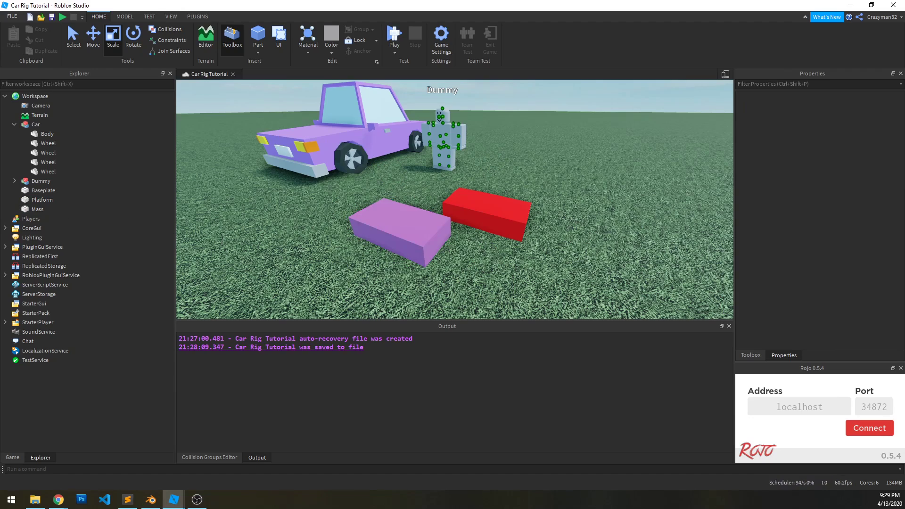
Examine the Platform and Mass parts in front of the Car model from several views.
key("alt+Tab")
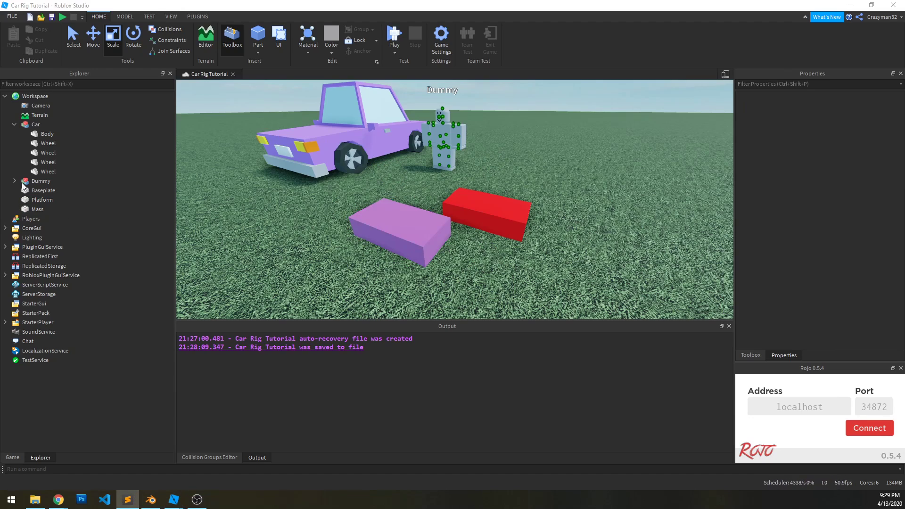
left_click(401, 222)
right_click_drag(449, 228, 446, 231)
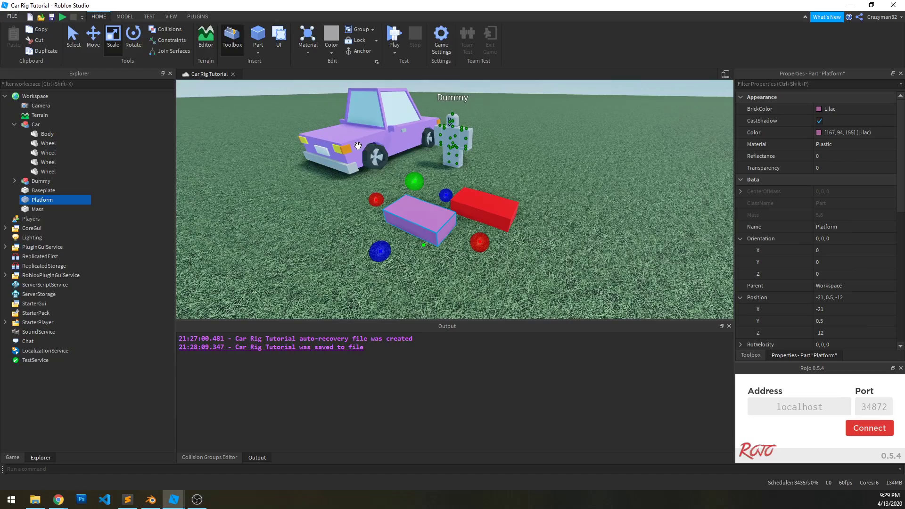
left_click(357, 146)
left_click(364, 290)
right_click_drag(357, 227, 357, 226)
scroll(545, 260, "up", 1)
scroll(544, 260, "down", 1)
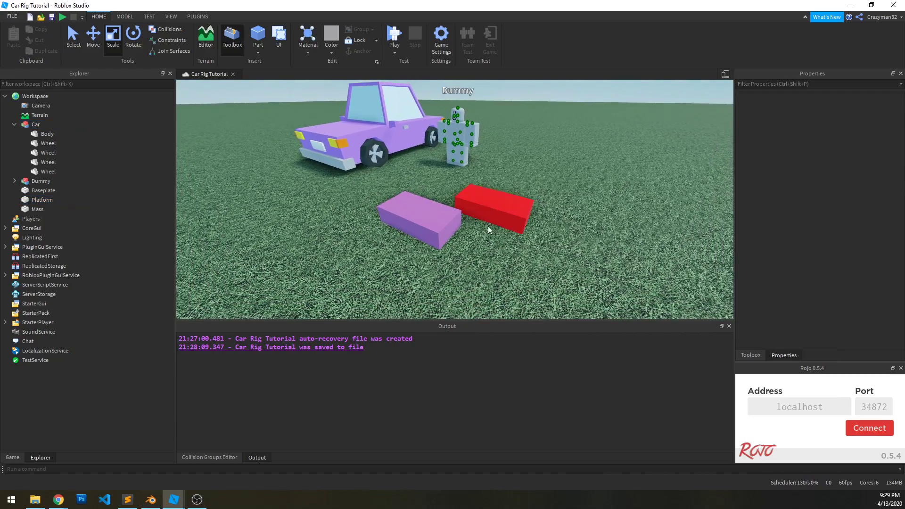
right_click_drag(489, 227, 489, 227)
right_click_drag(295, 225, 295, 225)
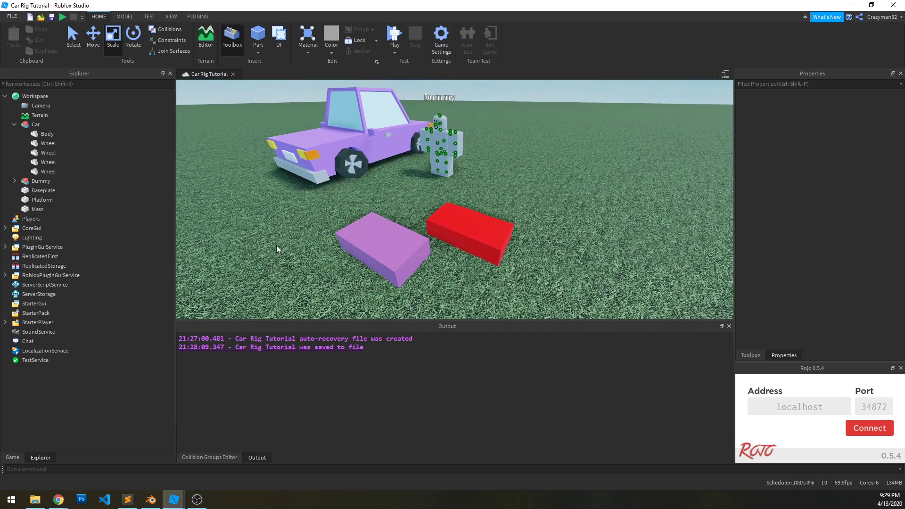
Insert a new Script directly into Workspace and disable it.
left_click(31, 96)
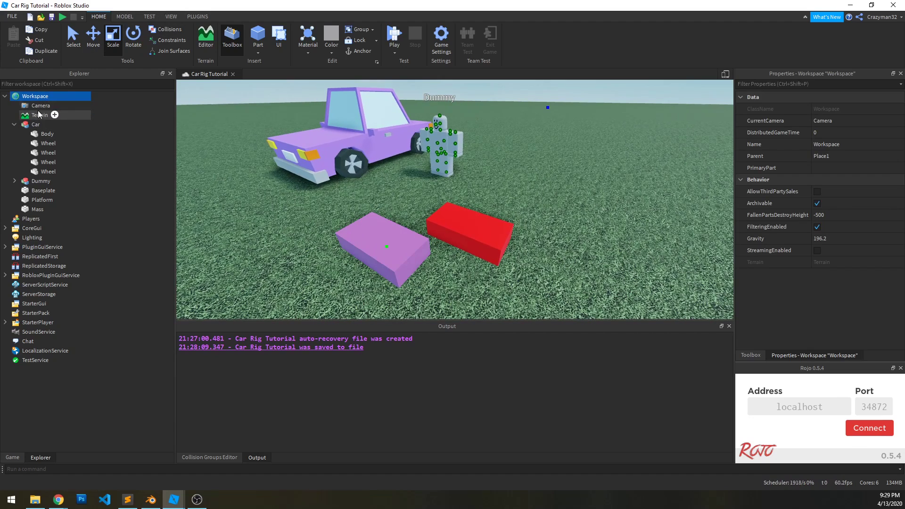
left_click(54, 96)
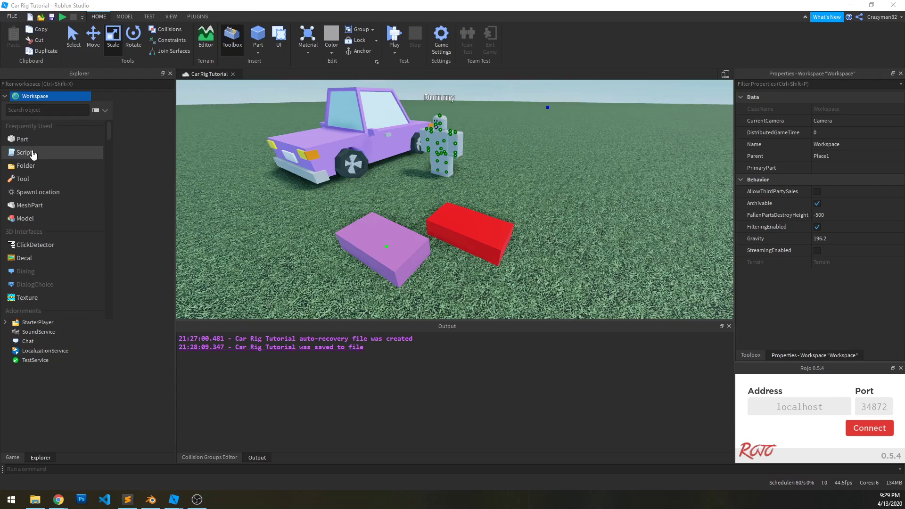
left_click(50, 147)
left_click(789, 179)
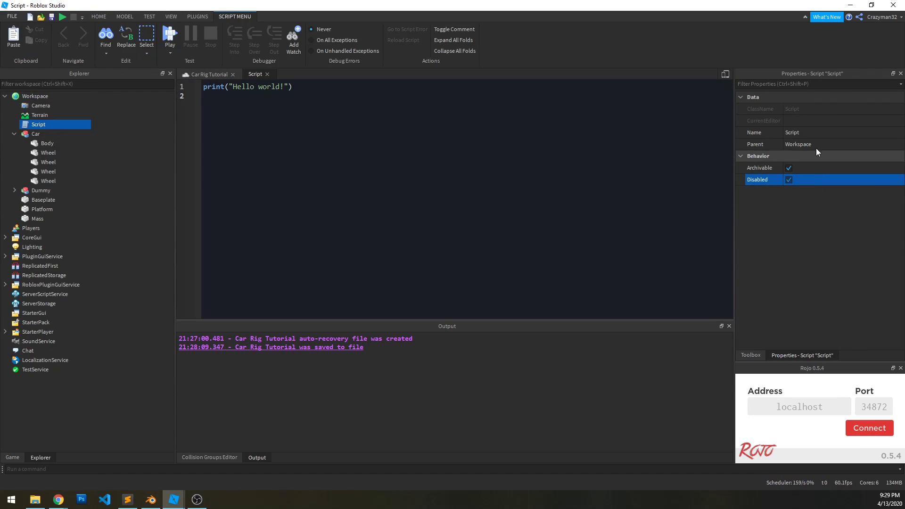
Rename the new script as Commands and enlarge the text in its code editor.
left_click(810, 132)
type("Commands")
key("Return")
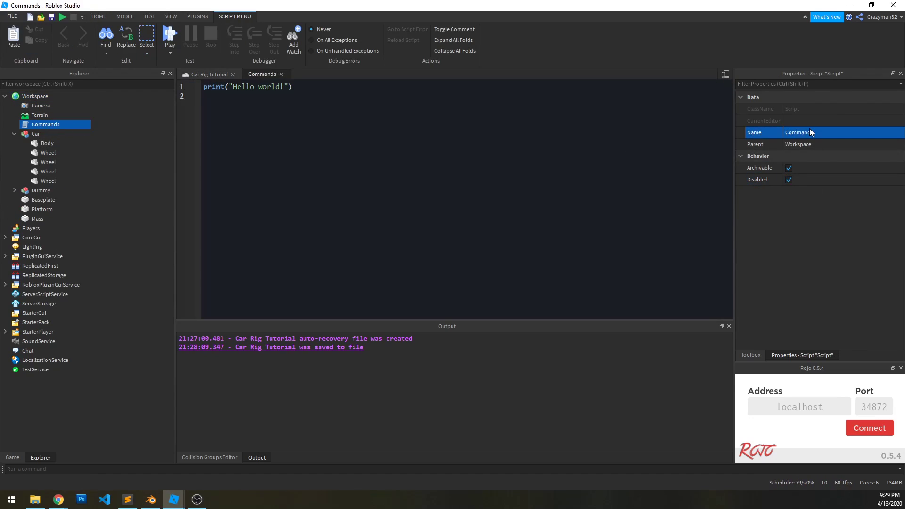
scroll(348, 178, "up", 5, "ctrl")
left_click_drag(366, 186, 55, 71)
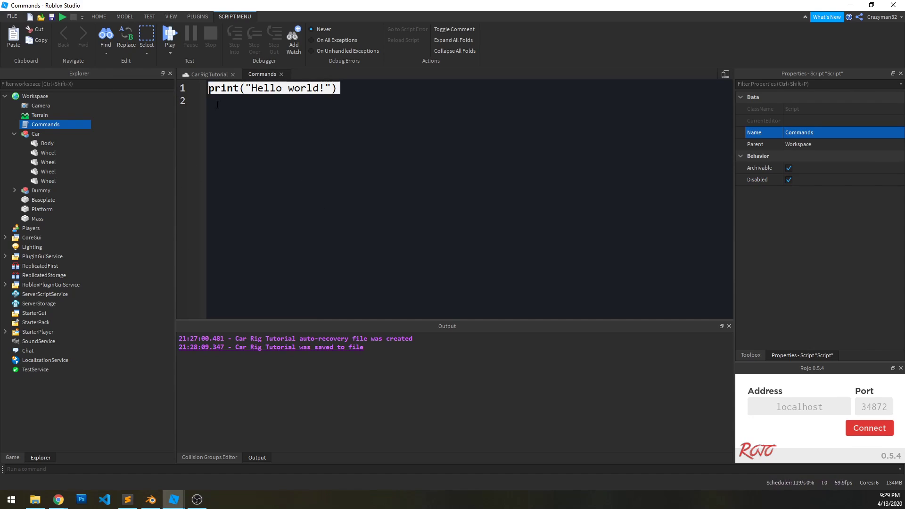
left_click_drag(264, 116, 211, 89)
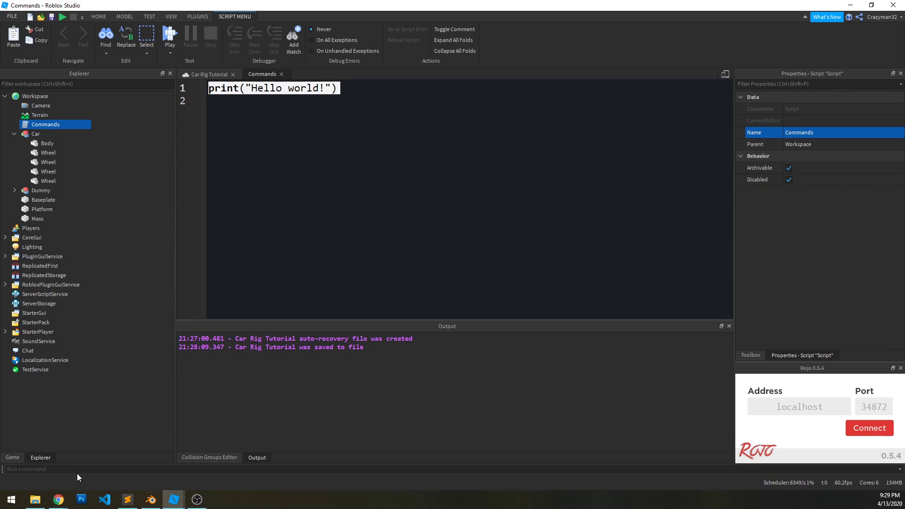
left_click(22, 470)
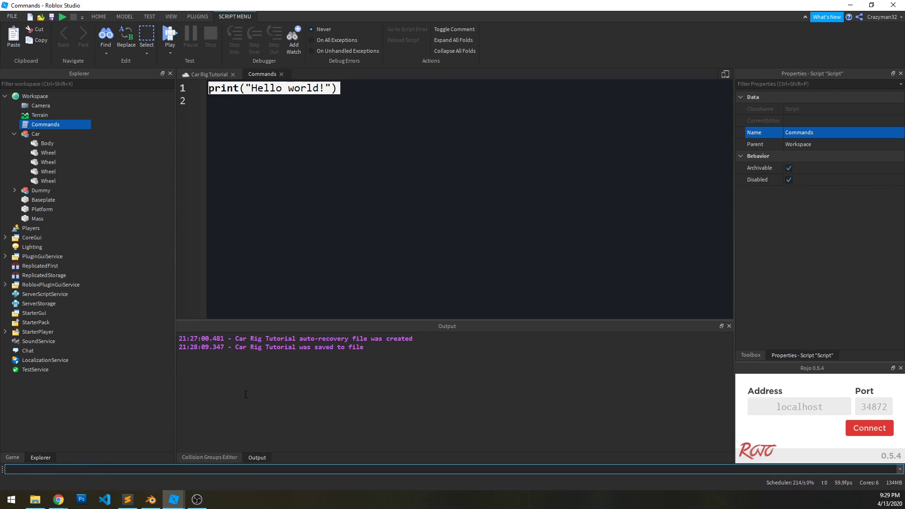
left_click_drag(302, 186, 205, 91)
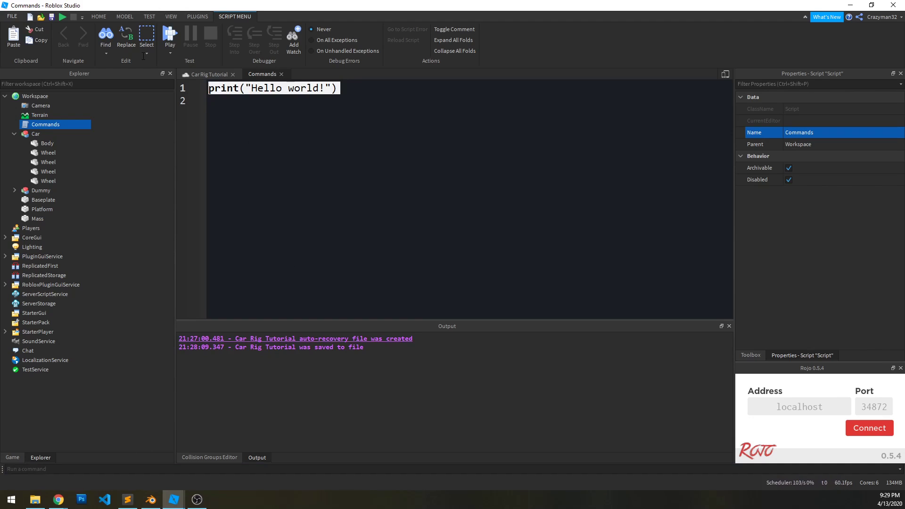
left_click(200, 75)
left_click(262, 74)
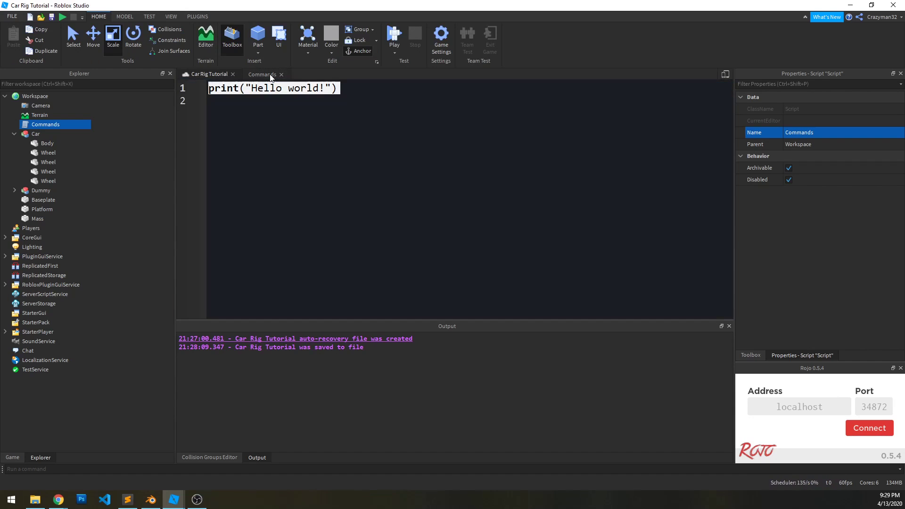
left_click(261, 158)
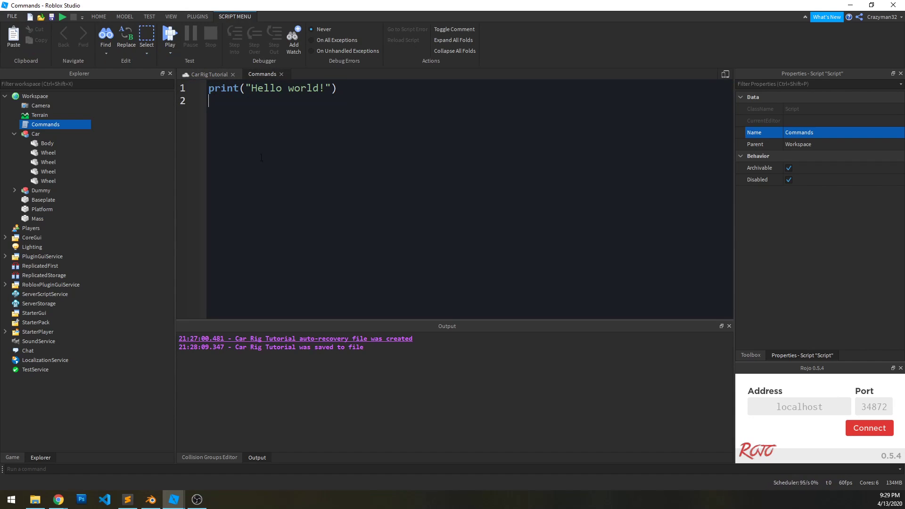
Select the Platform and Mass parts together in the 3D view, then clear the selection.
left_click(211, 74)
left_click(360, 234)
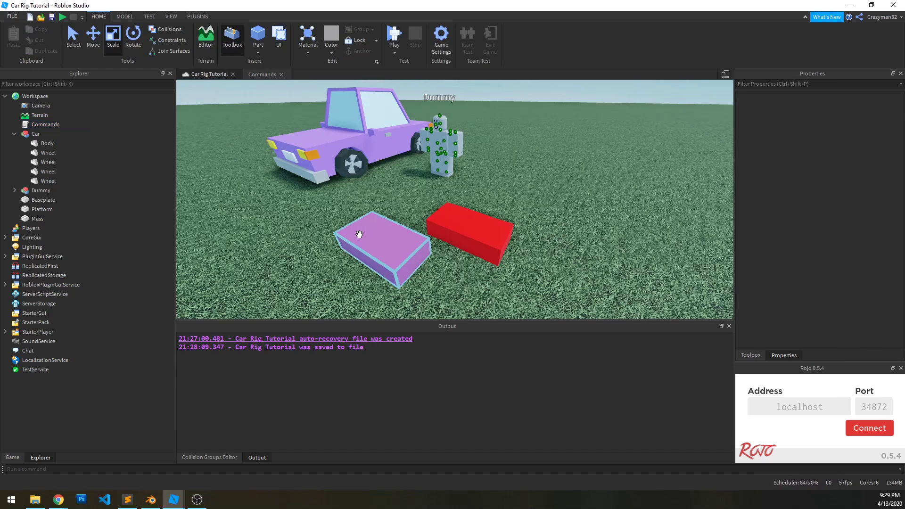
left_click(493, 223, "ctrl")
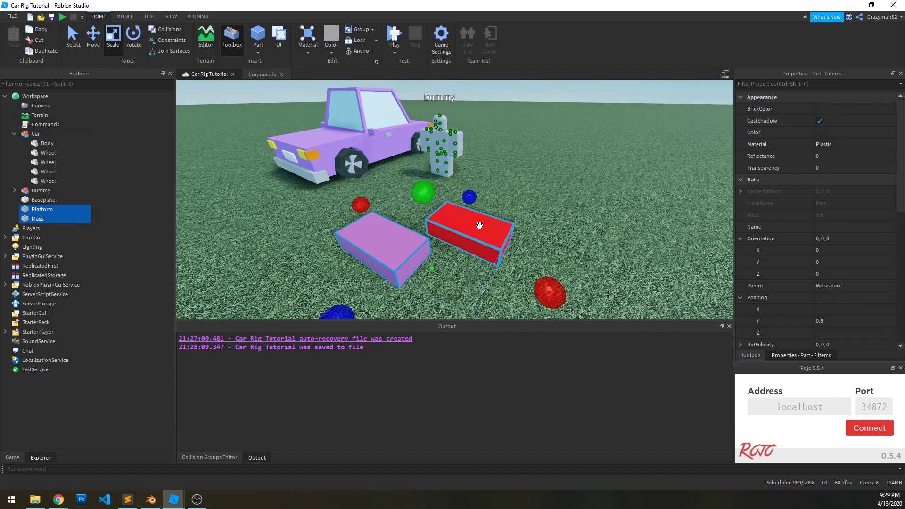
left_click(574, 253)
Replace the Commands script's default code with the line local selection = game.Selection:Get().
left_click(256, 77)
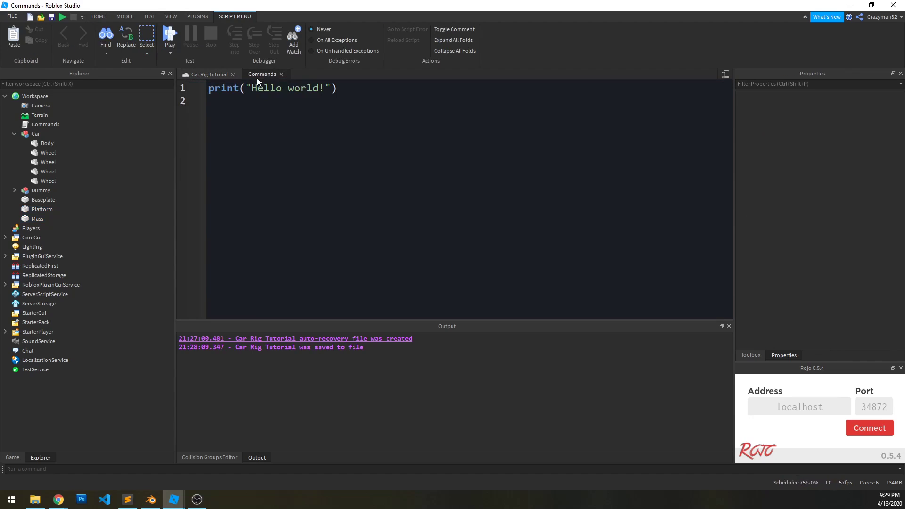
key("ctrl+a")
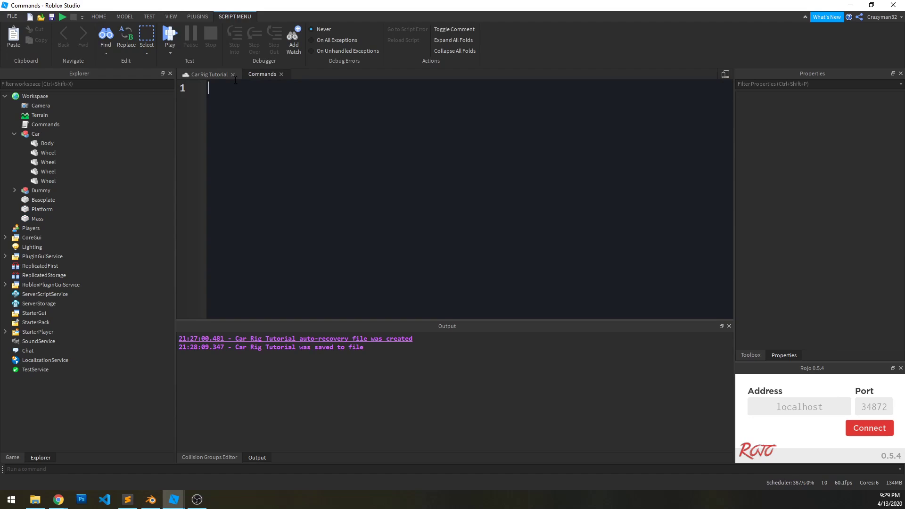
type("local selectio")
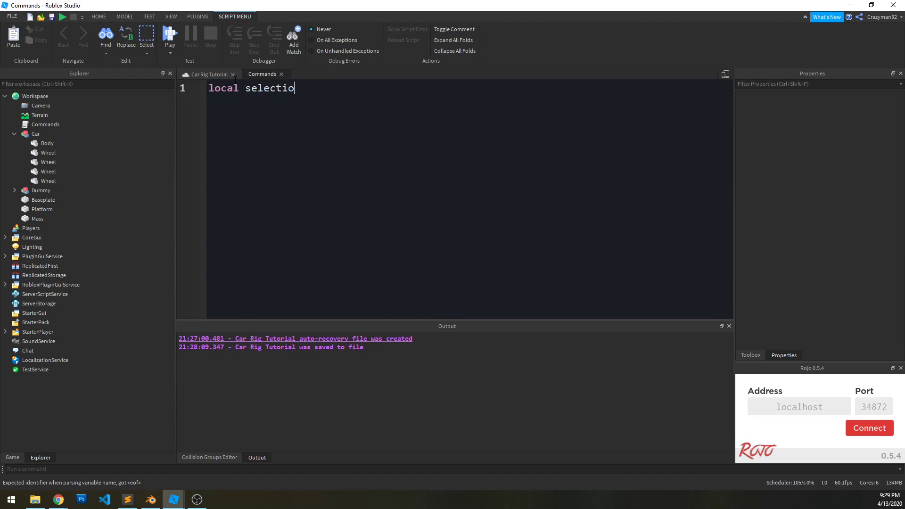
type("n = game.Slec")
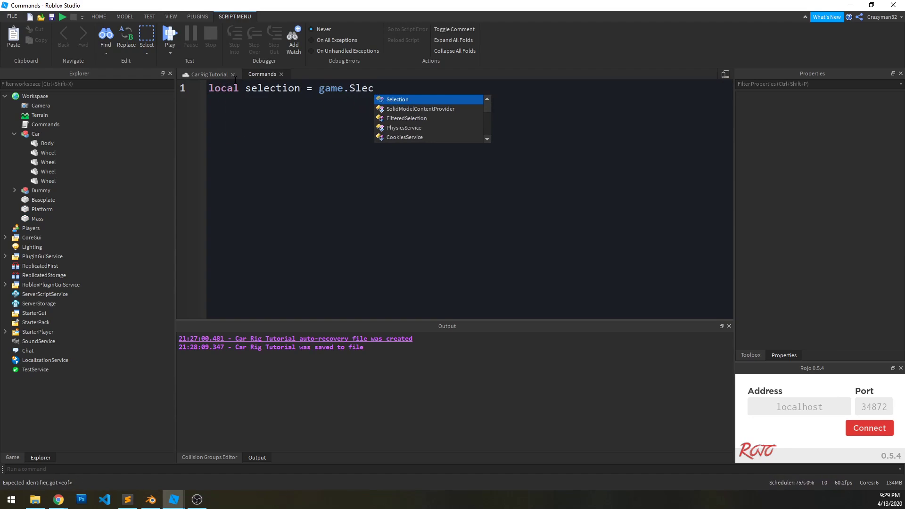
key("BackSpace")
key("BackSpace")
key("BackSpace")
type("election:Get()")
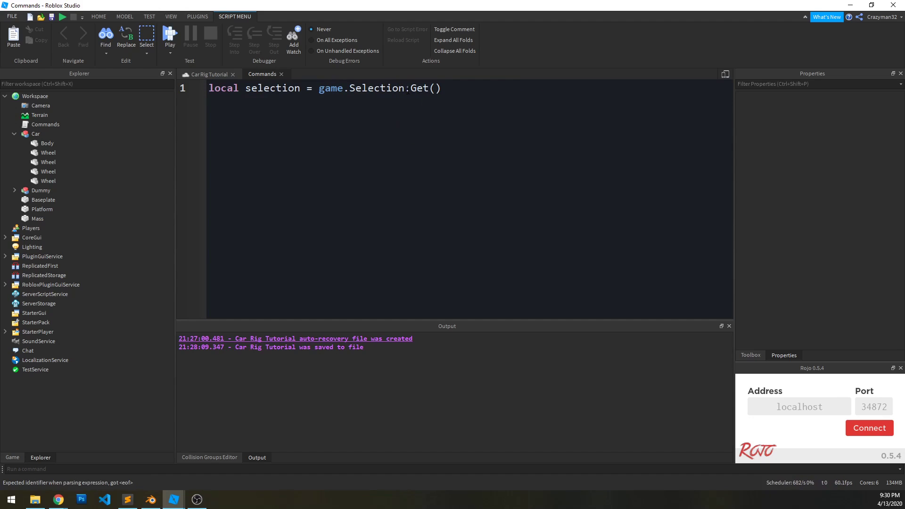
Add the lines local first = selection[1] and local last = selection[2] below the selection line in the Commands script.
left_click_drag(407, 90, 463, 98)
left_click(467, 102)
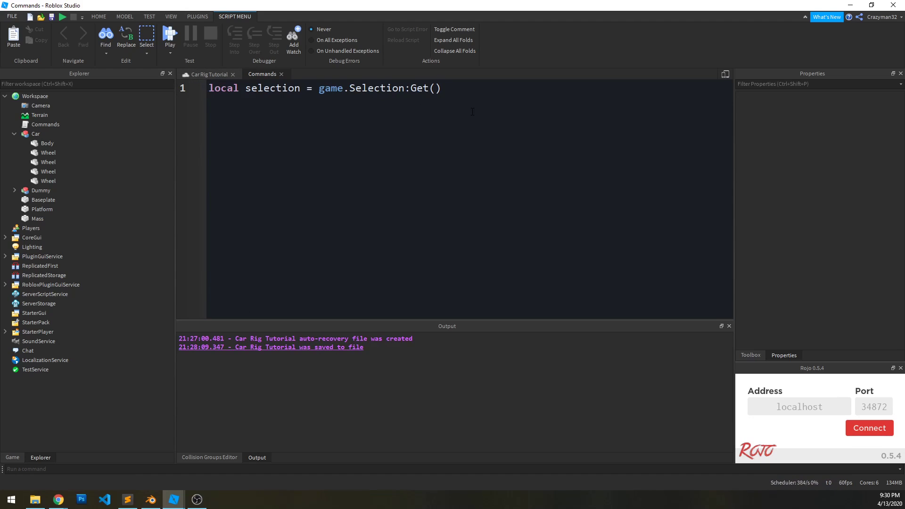
type("local first = ")
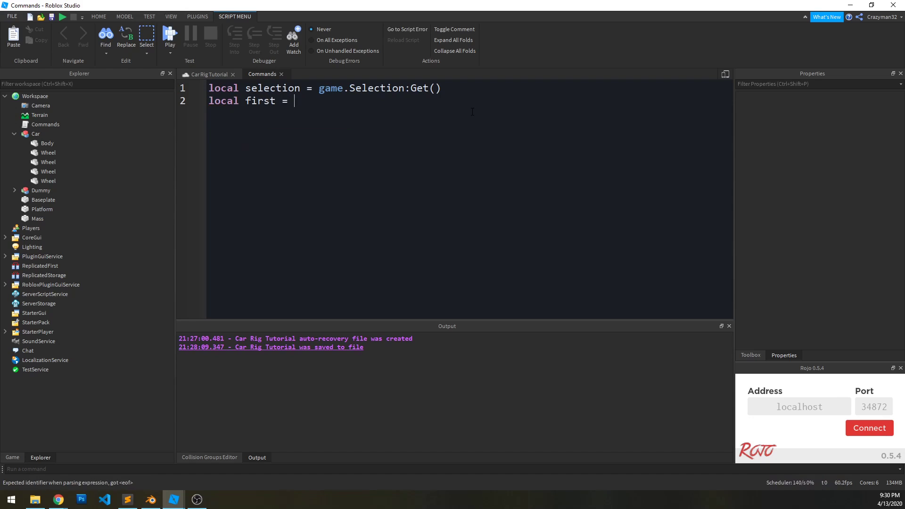
type("selection[1")
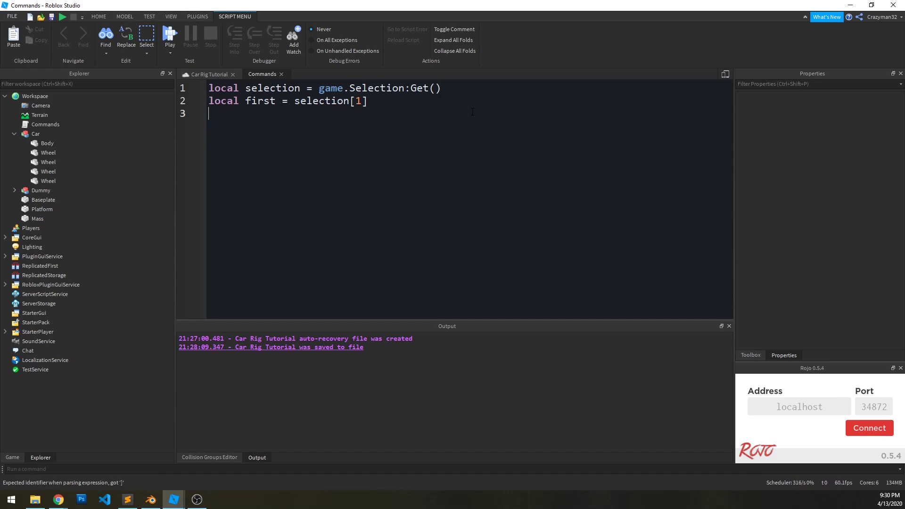
type("local last = selection[2")
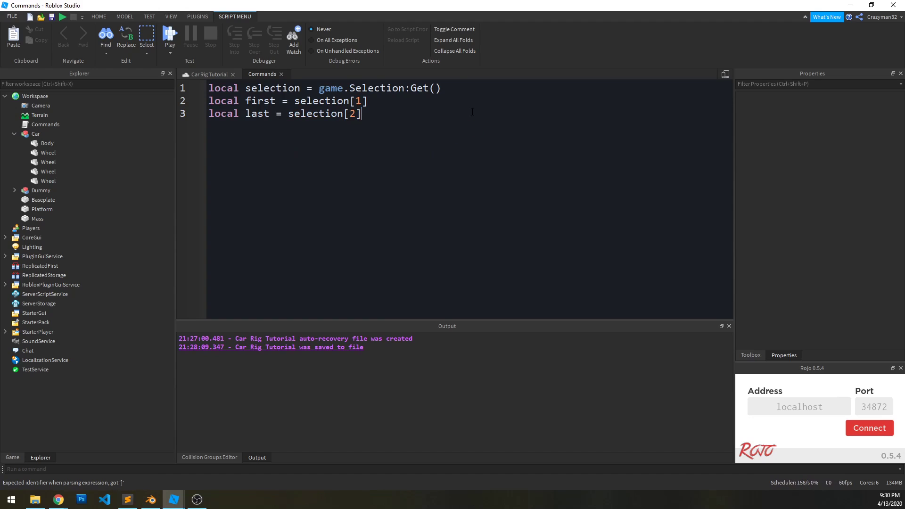
type("selection")
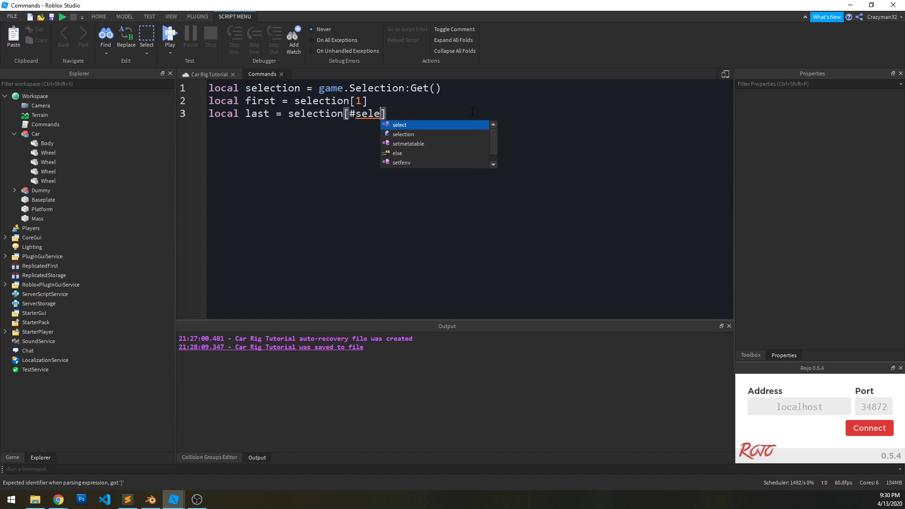
key("ctrl+BackSpace")
key("ctrl+BackSpace")
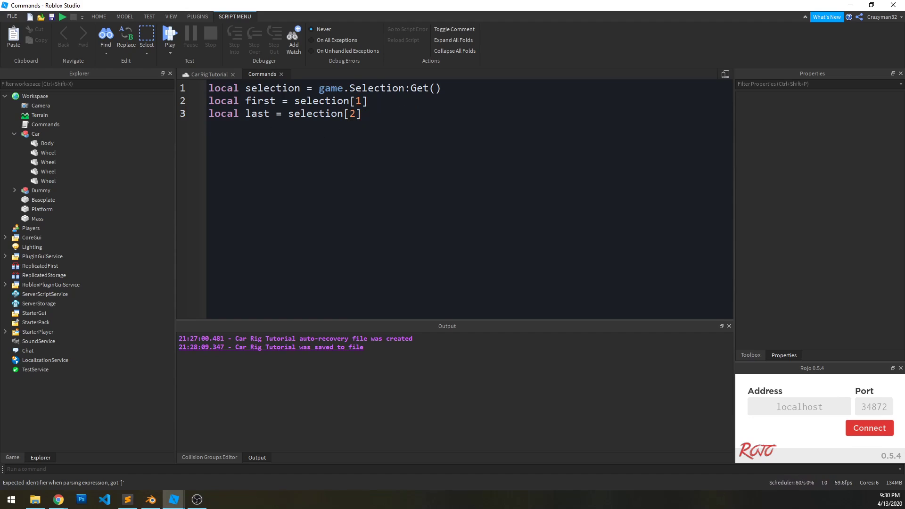
key("ctrl+a")
left_click(448, 127)
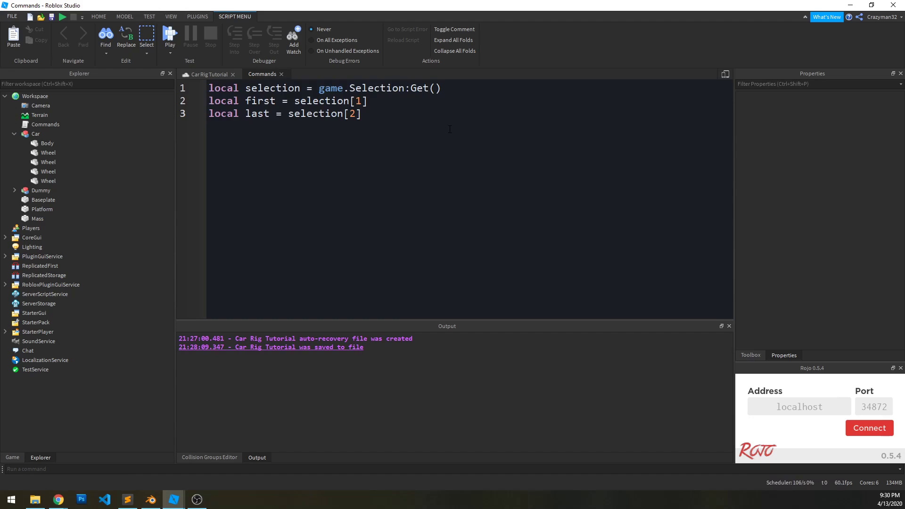
Review the first and last variables in the script, then examine the Platform and Mass parts in the 3D view.
left_click_drag(448, 126, 208, 87)
left_click(452, 125)
double_click(260, 100)
double_click(257, 113)
left_click(217, 139)
left_click(207, 74)
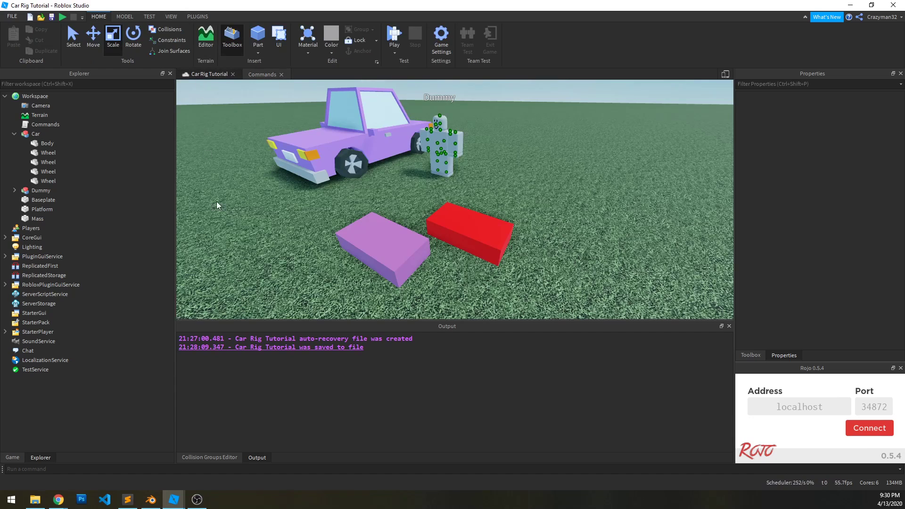
left_click(378, 250)
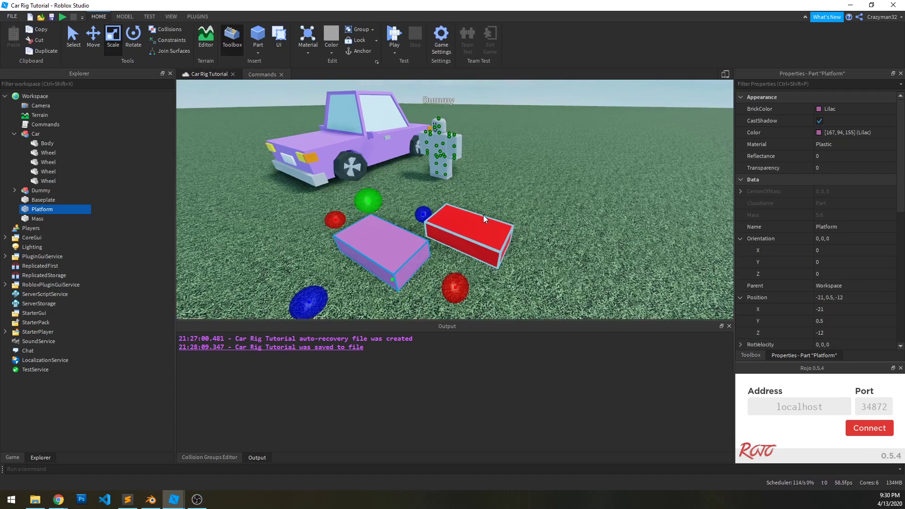
key("a")
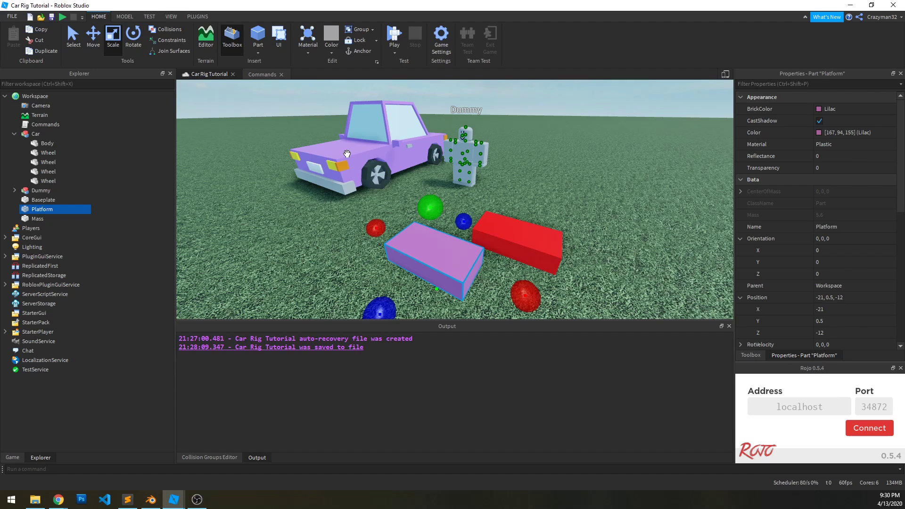
left_click(297, 160, "ctrl")
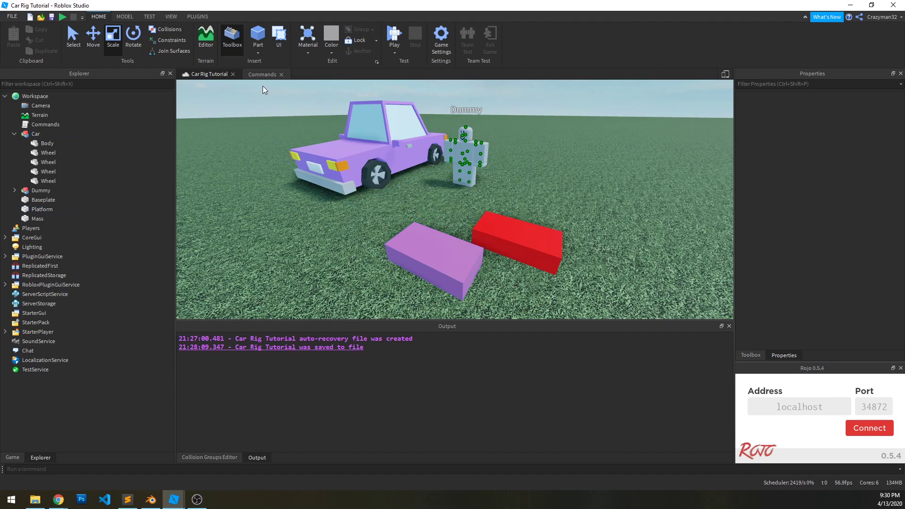
Complete the Commands script with first.Size = last.Size and first.CFrame = last.CFrame after a blank line.
left_click(262, 74)
type("first.Size = ")
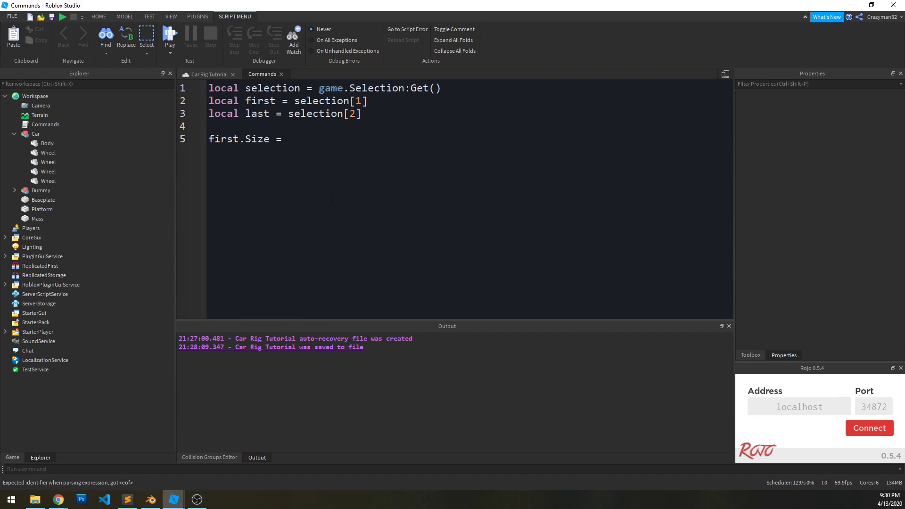
type("last.Size ")
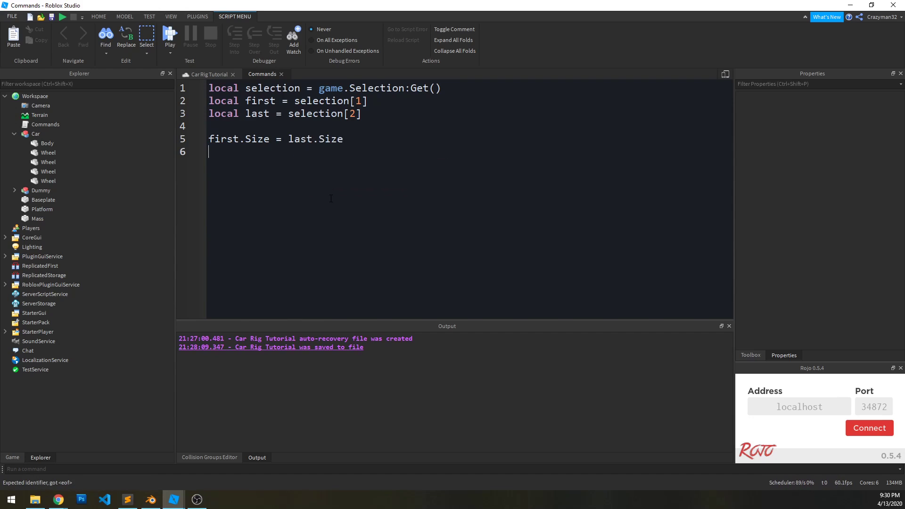
type("first.CF")
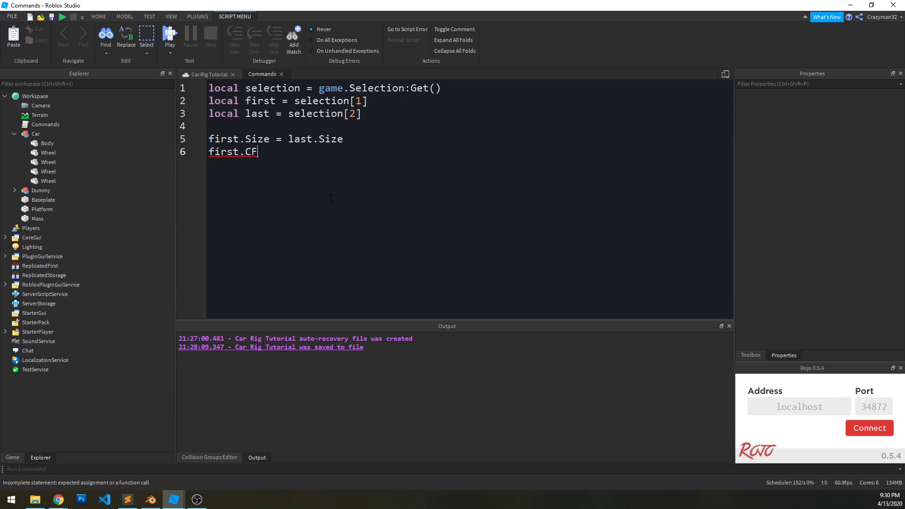
type("rame = last.CFrame")
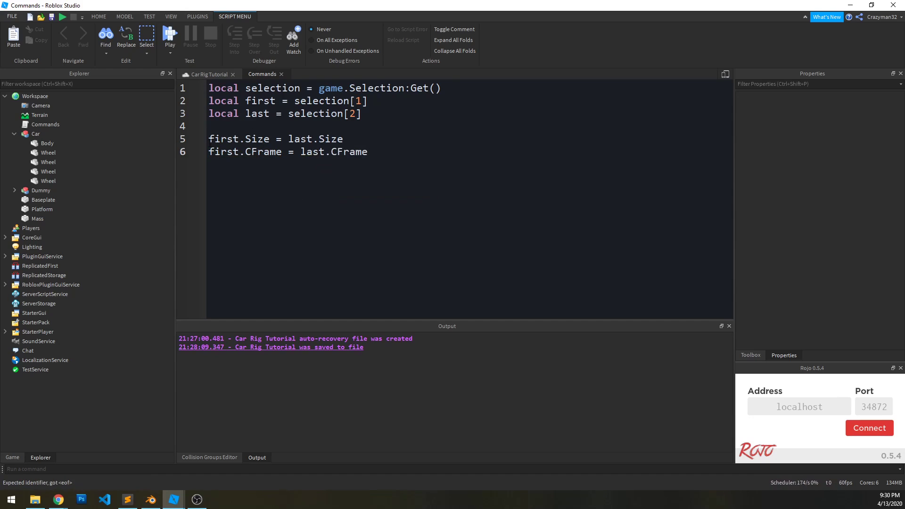
left_click_drag(210, 141, 252, 153)
left_click(278, 154)
double_click(278, 155)
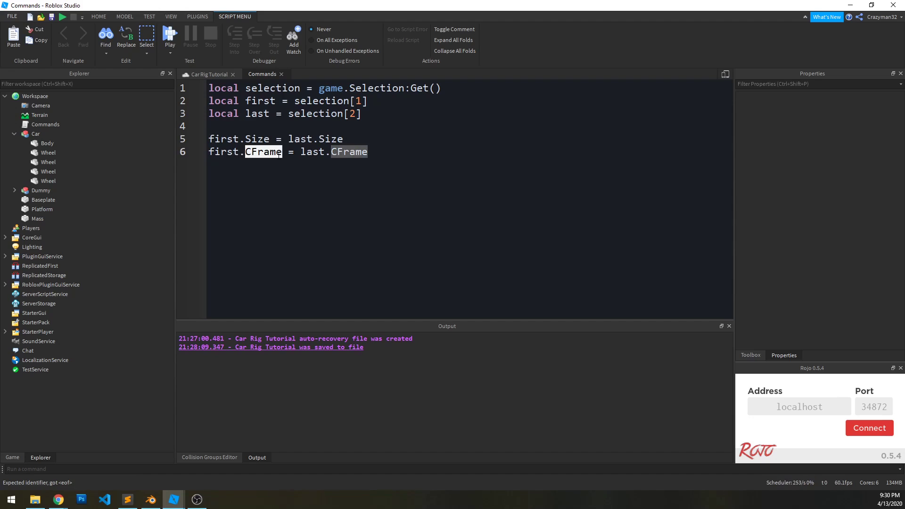
left_click(396, 157)
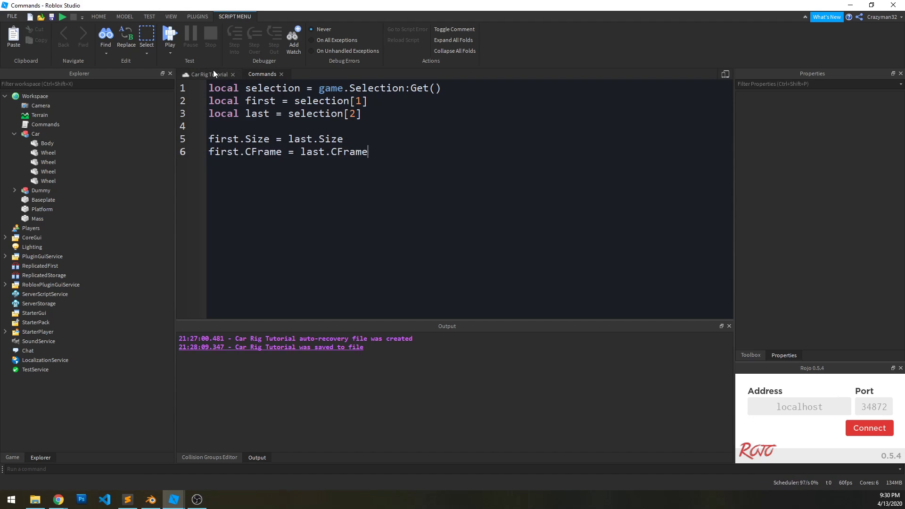
Copy the complete Commands script into the command bar of the Car Rig Tutorial place.
key("ctrl+a")
key("ctrl+c")
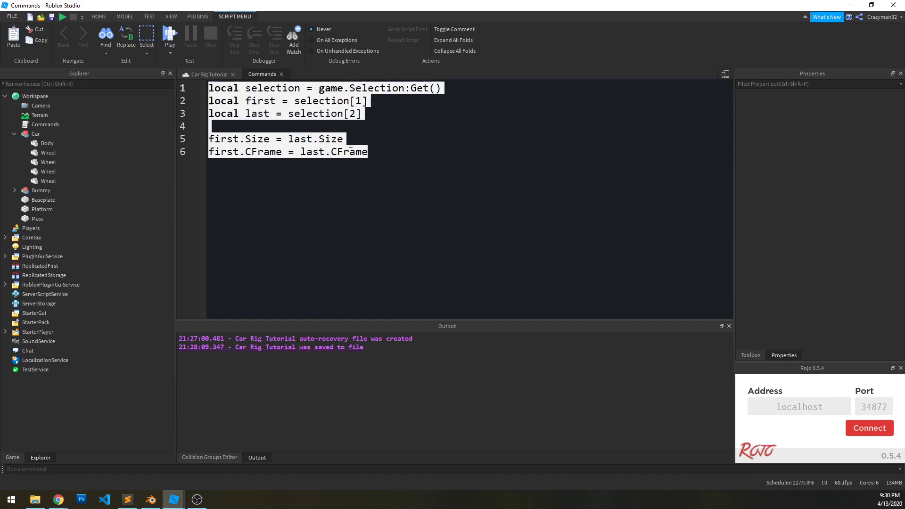
left_click(201, 77)
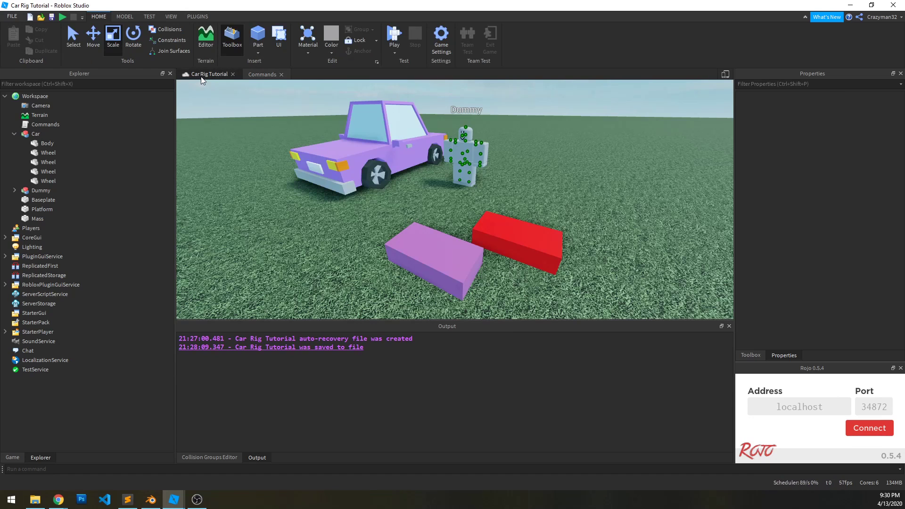
left_click(212, 470)
key("ctrl+v")
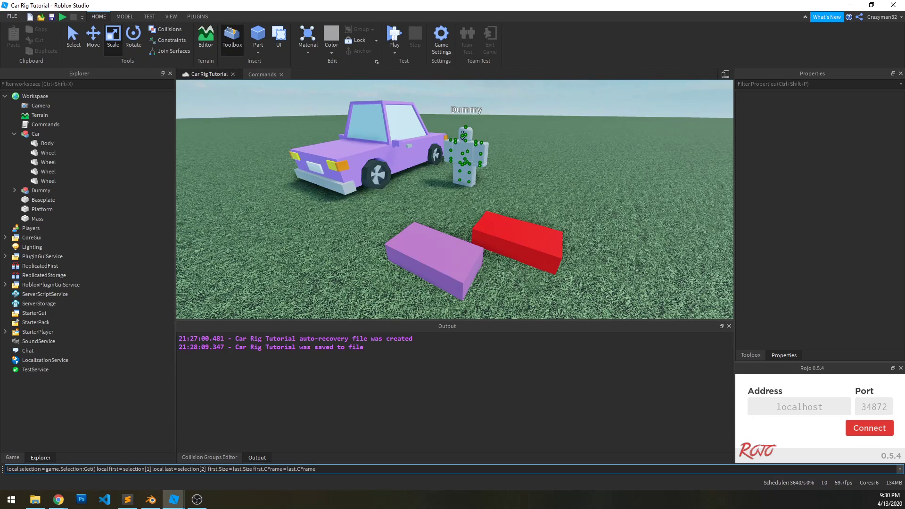
left_click(311, 251)
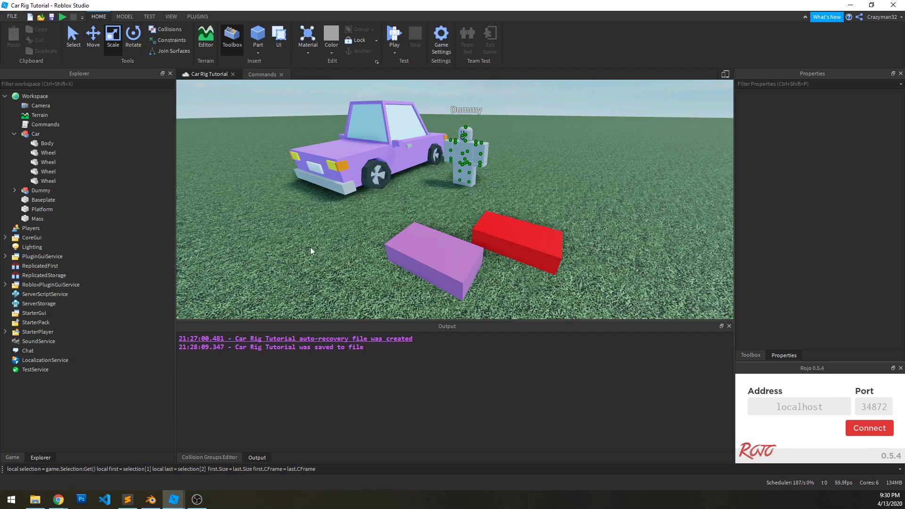
Select Platform first and the car's Body second, then run the pasted command to match their size and CFrame.
left_click(386, 268)
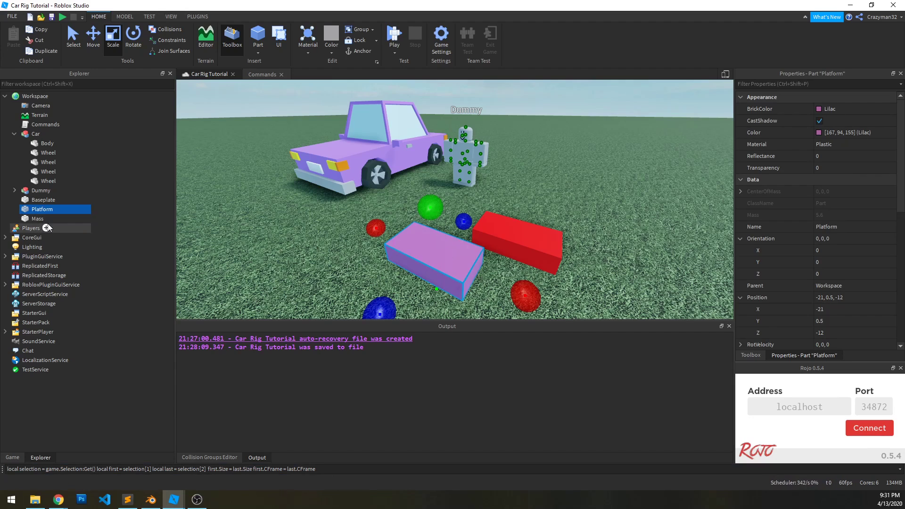
left_click(47, 148, "ctrl")
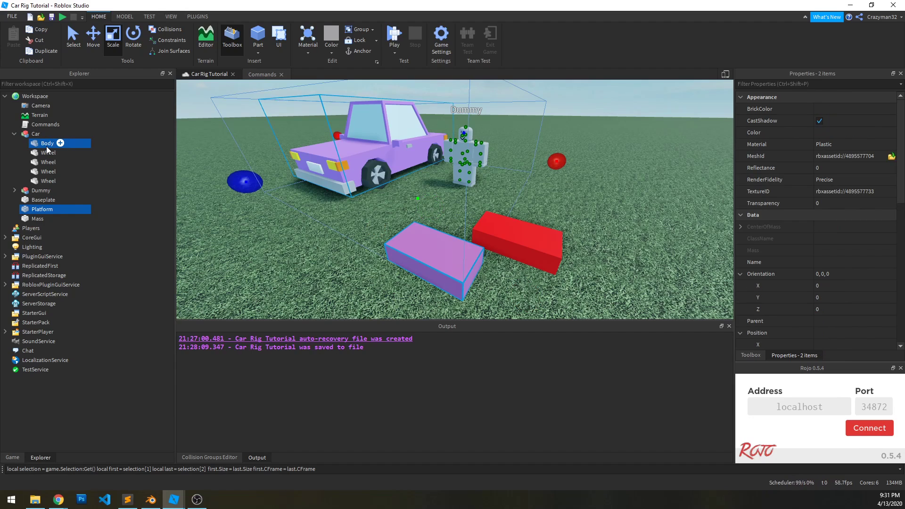
left_click(313, 469)
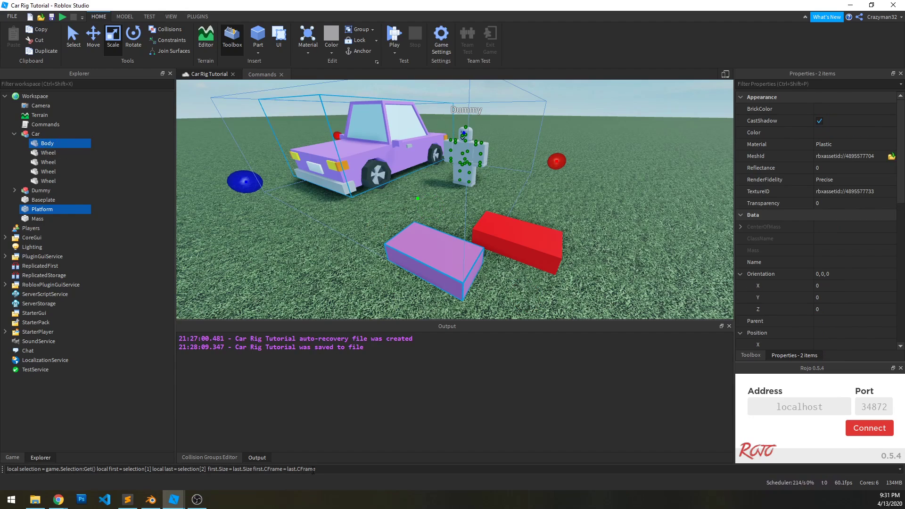
left_click(336, 470)
key("Return")
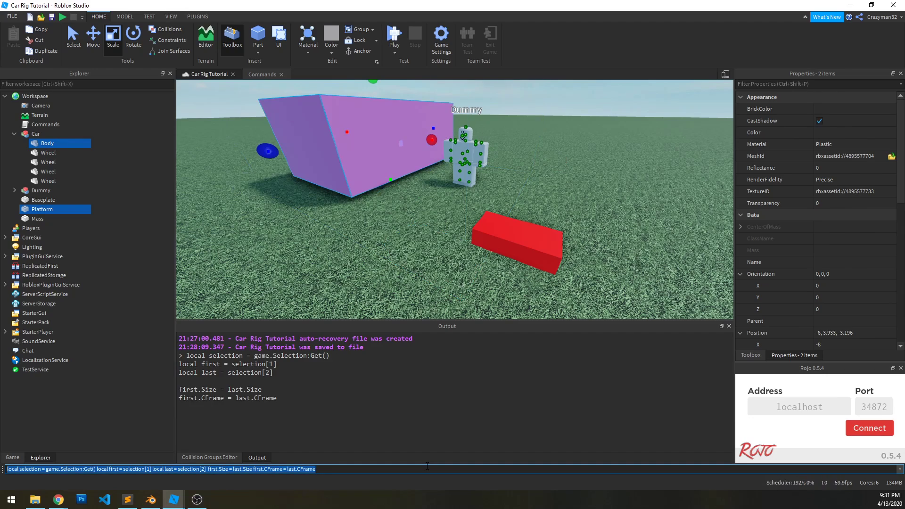
Scale the Platform's bottom face up and its top face down, leaving a thin slab at Y position 2.933.
right_click_drag(413, 209, 435, 286)
left_click(432, 283)
left_click(373, 173)
key("f")
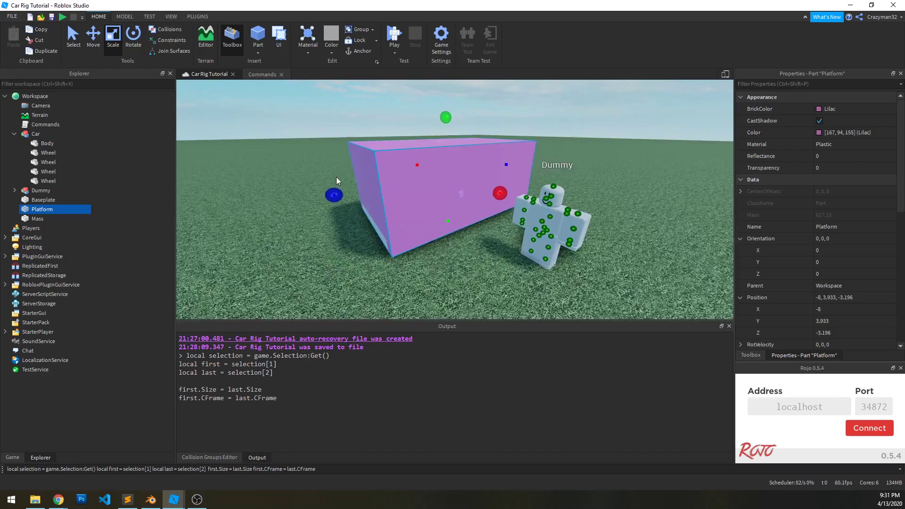
right_click_drag(425, 208, 433, 212)
left_click(124, 17)
key("w")
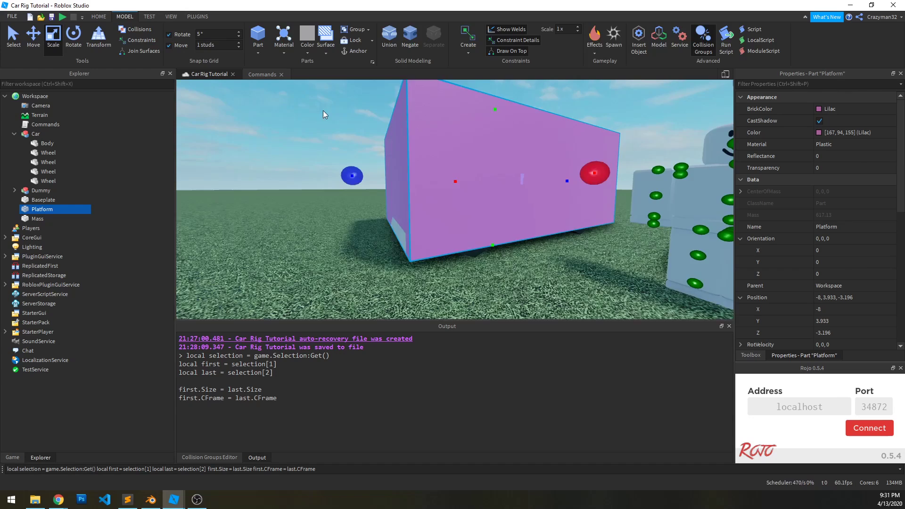
left_click_drag(456, 252, 451, 219)
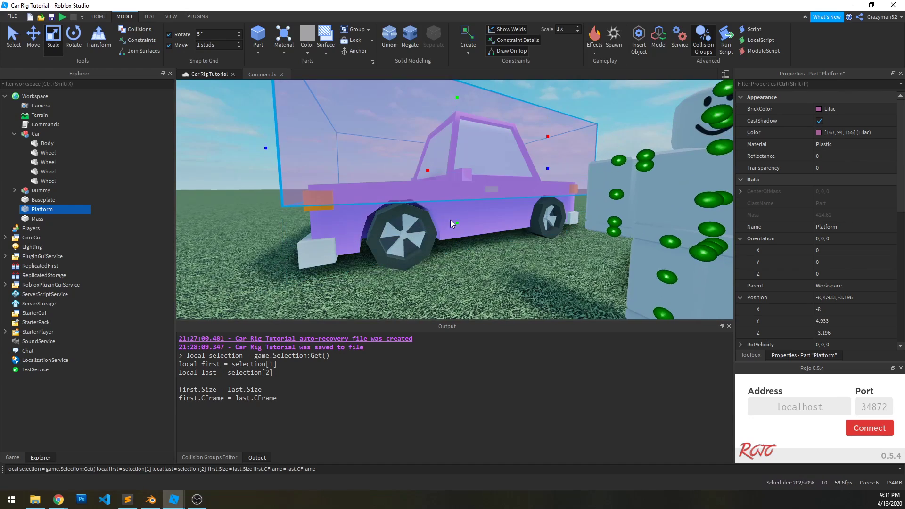
key("w")
left_click_drag(463, 122, 460, 166)
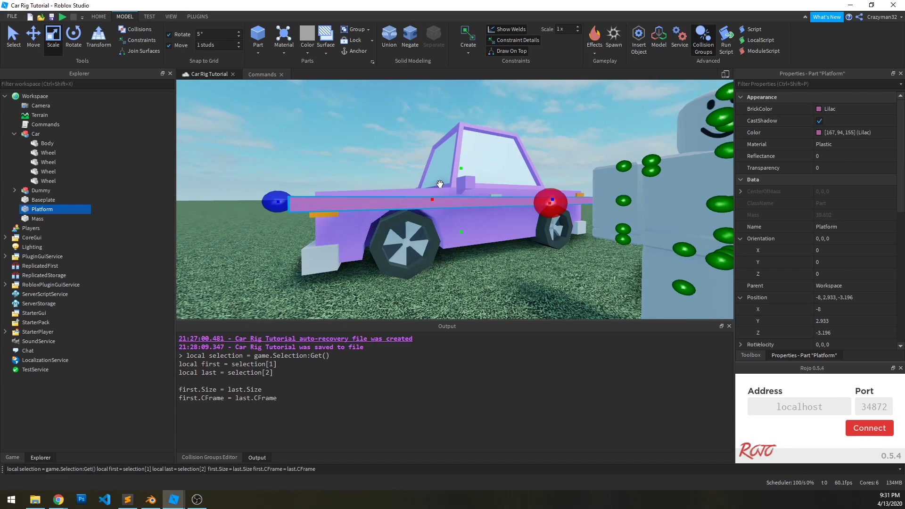
Examine how the flattened Platform sits on the car body from different angles and distances.
key("a")
right_click_drag(440, 184, 445, 211)
key("w")
key("a")
key("s")
key("d")
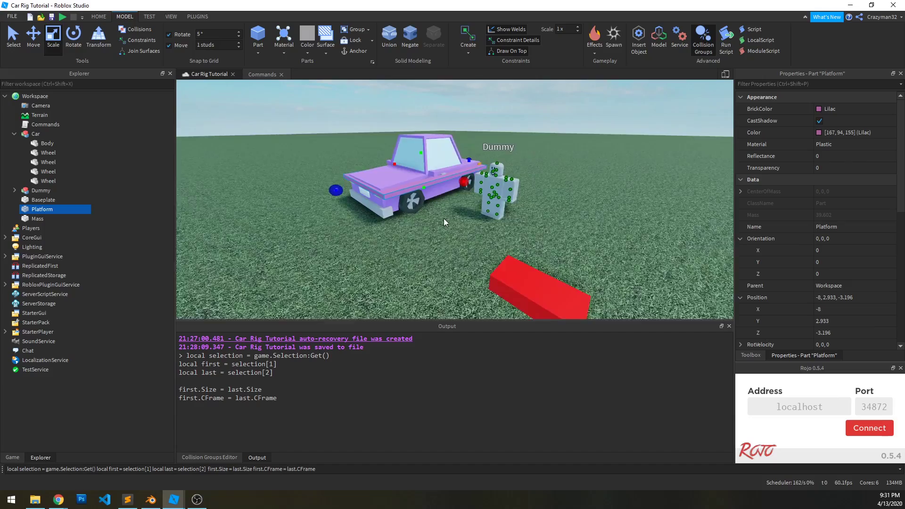
key("q")
key("a")
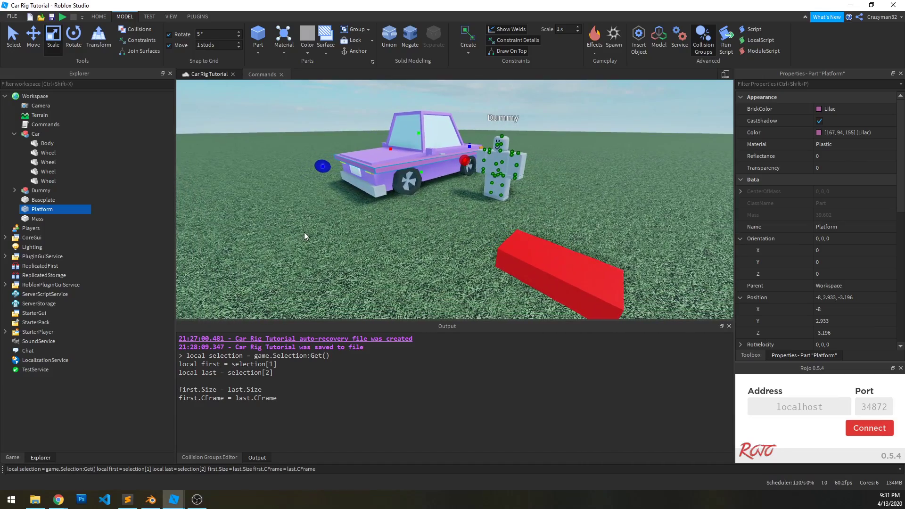
Select Mass first and the car's Body second, then run the size and CFrame matching command again.
left_click(38, 219)
key("w")
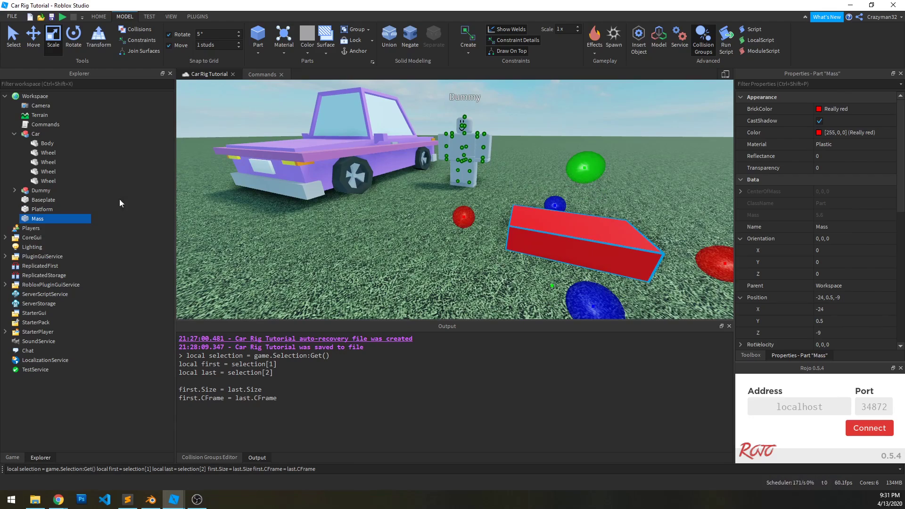
left_click(47, 143, "ctrl")
left_click(331, 470)
key("Return")
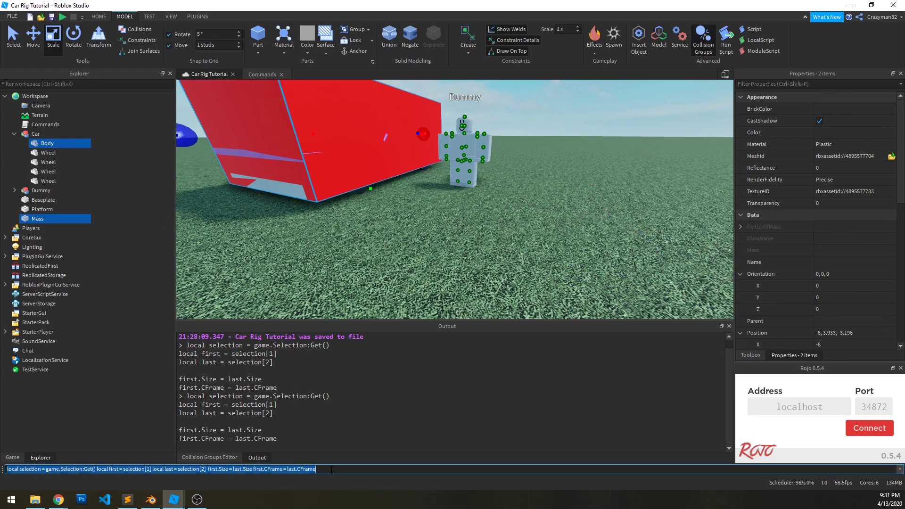
Set the Mass part's size to 4, 4, 4.
right_click_drag(382, 267, 381, 267)
key("d")
key("w")
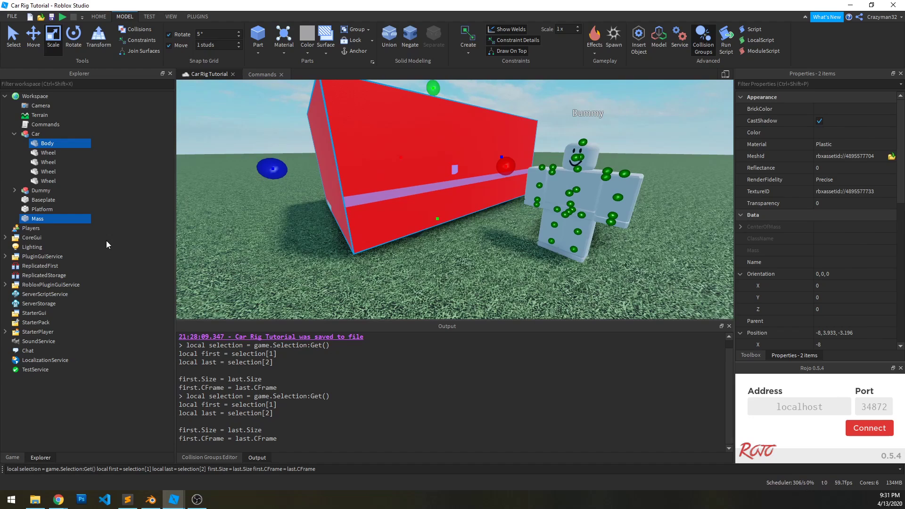
left_click(37, 218)
scroll(803, 311, "down", 3)
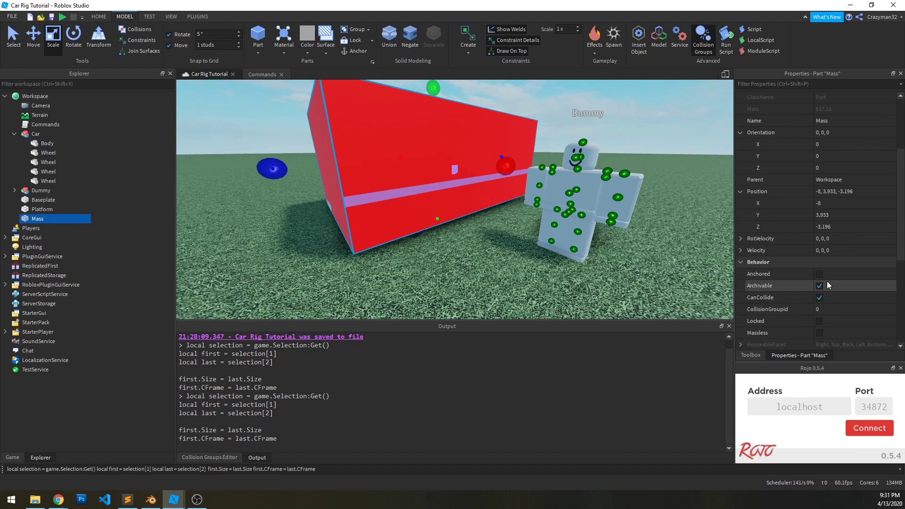
scroll(828, 255, "down", 4)
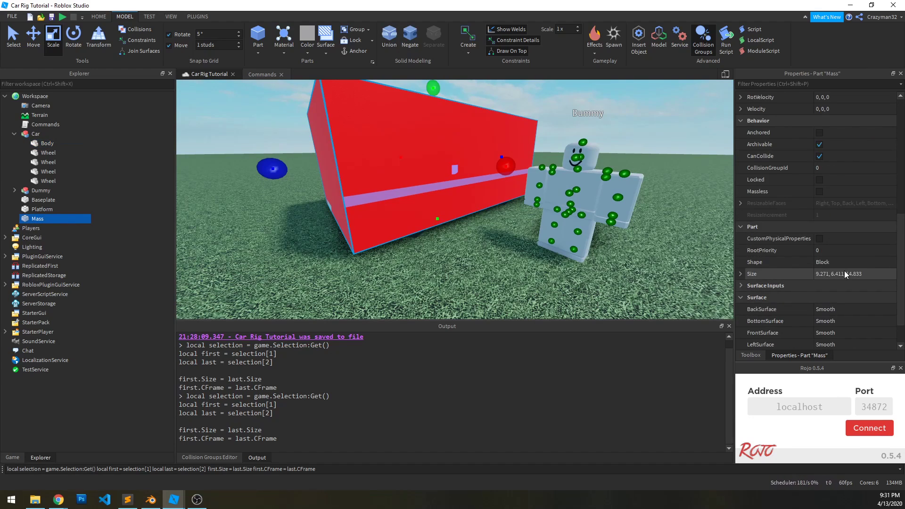
left_click(838, 274)
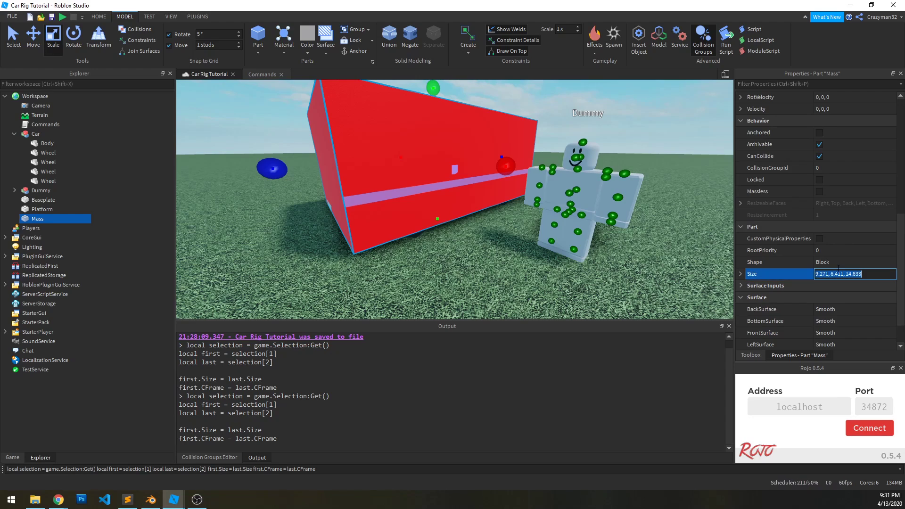
type("4,4,4")
key("Return")
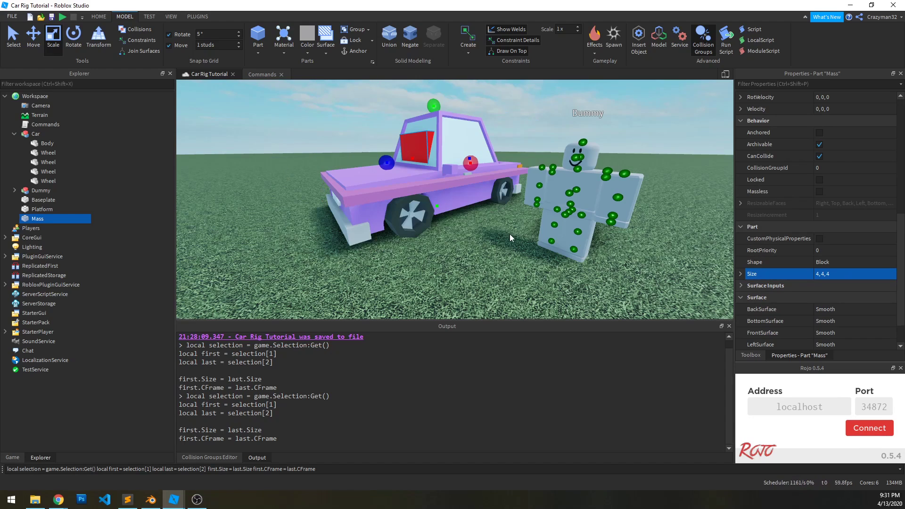
Examine from several sides and from below how the resized Mass block sits within the car body.
scroll(507, 233, "up", 10)
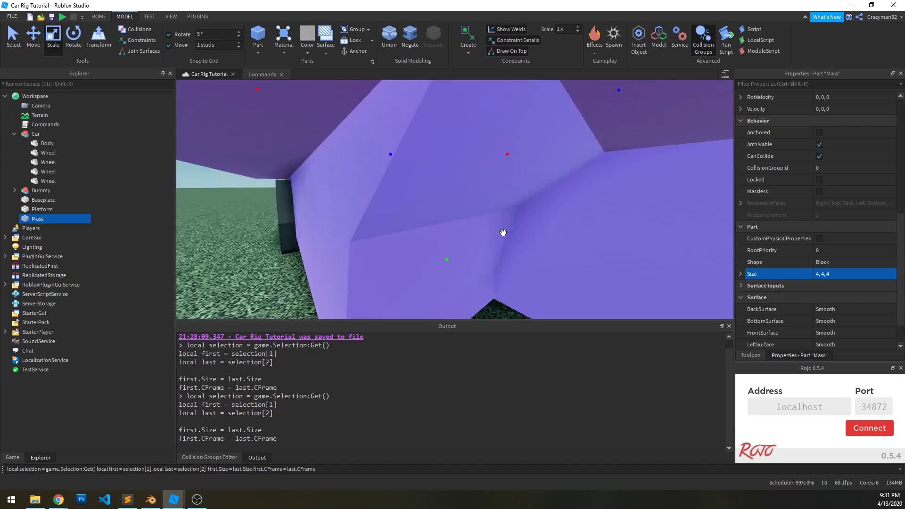
scroll(503, 232, "down", 10)
key("ctrl+2")
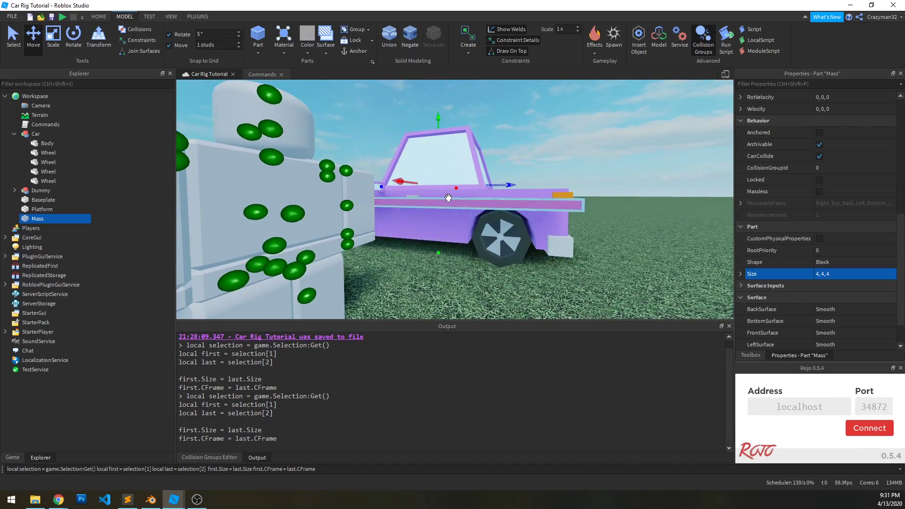
key("f")
mouse_move(449, 197)
right_mouse_down()
mouse_move(451, 188)
mouse_move(459, 217)
mouse_move(461, 196)
right_mouse_up()
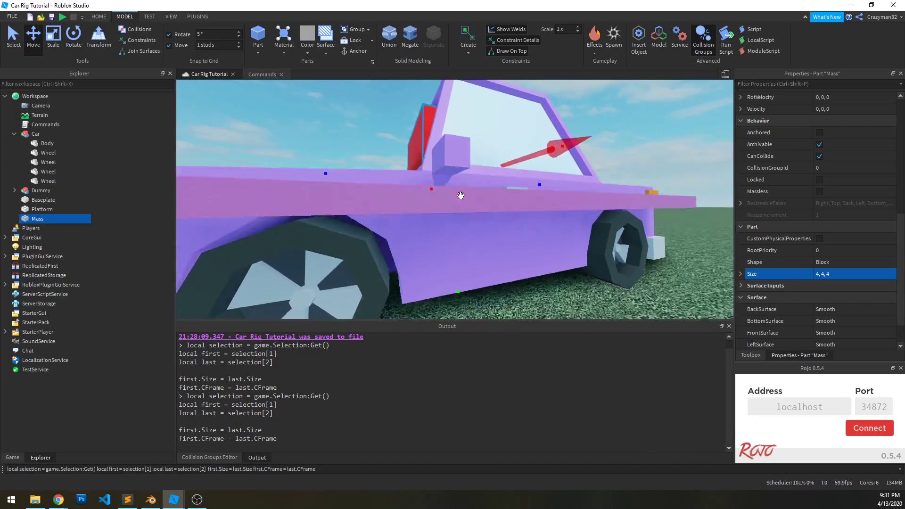
scroll(460, 195, "down", 8)
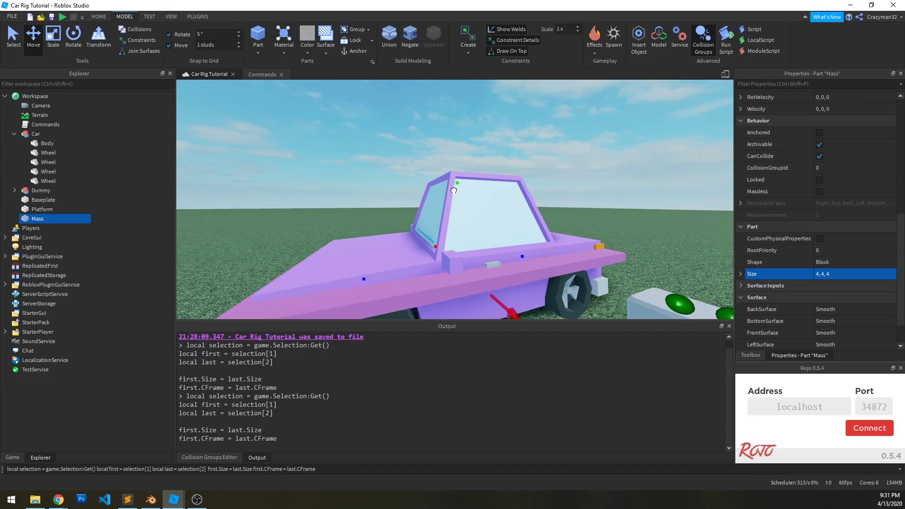
key("q")
key("q")
key("e")
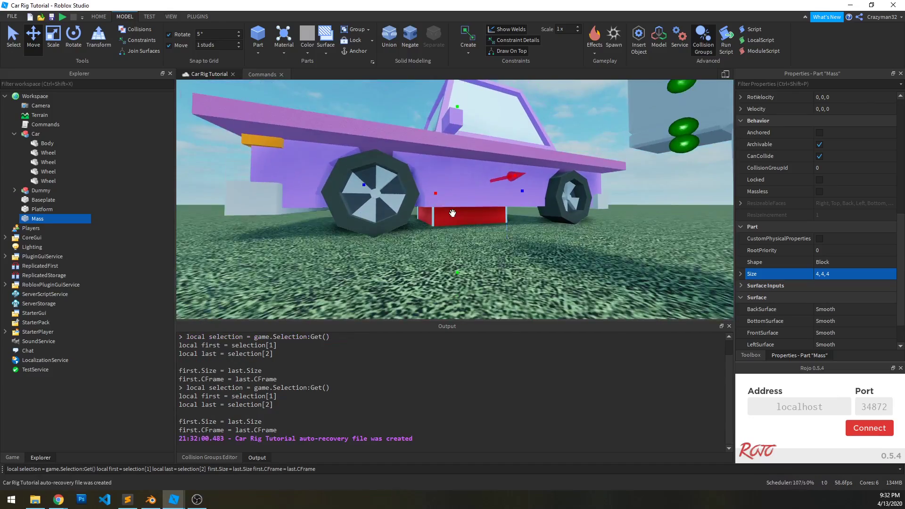
right_click_drag(453, 213, 321, 193)
scroll(451, 213, "down", 3)
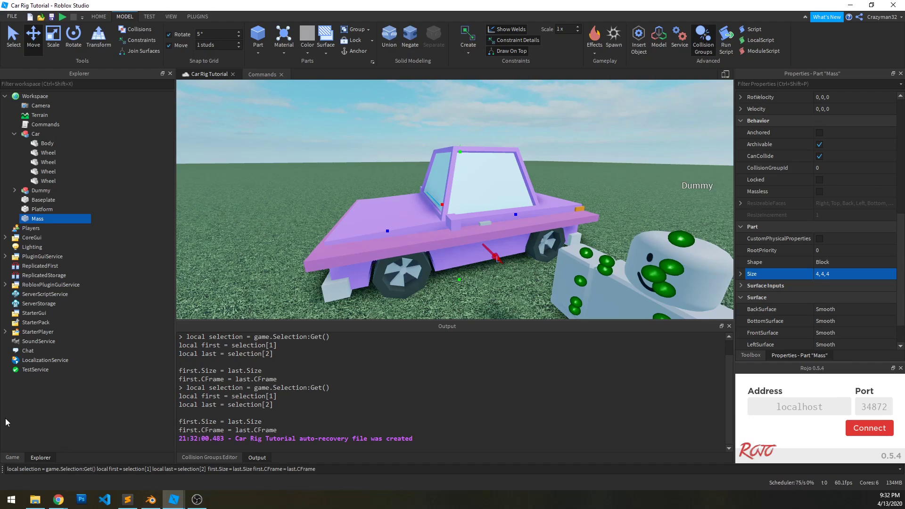
Save the place and clear the selection of the Mass part.
key("ctrl+s")
left_click(264, 311)
right_click_drag(299, 244, 300, 247)
key("q")
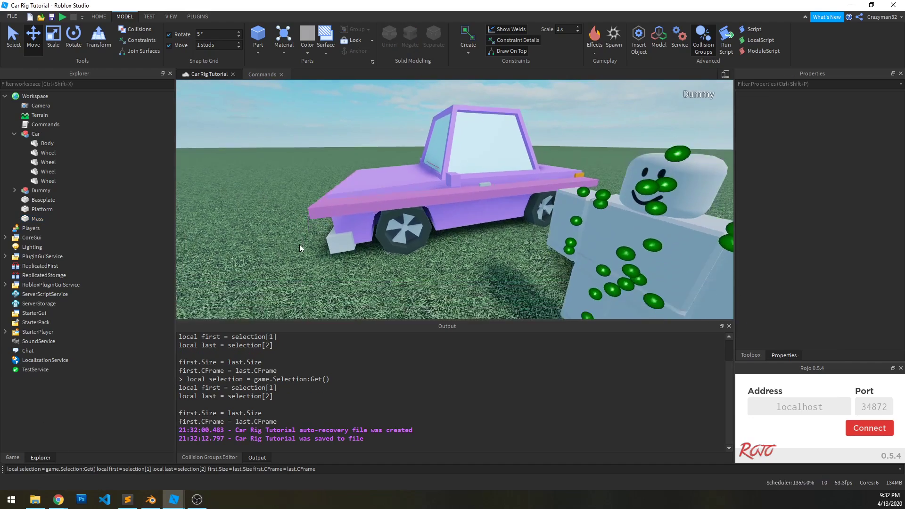
Examine the car's wheels and their wheel wells up close and from a distance.
scroll(299, 244, "up", 5)
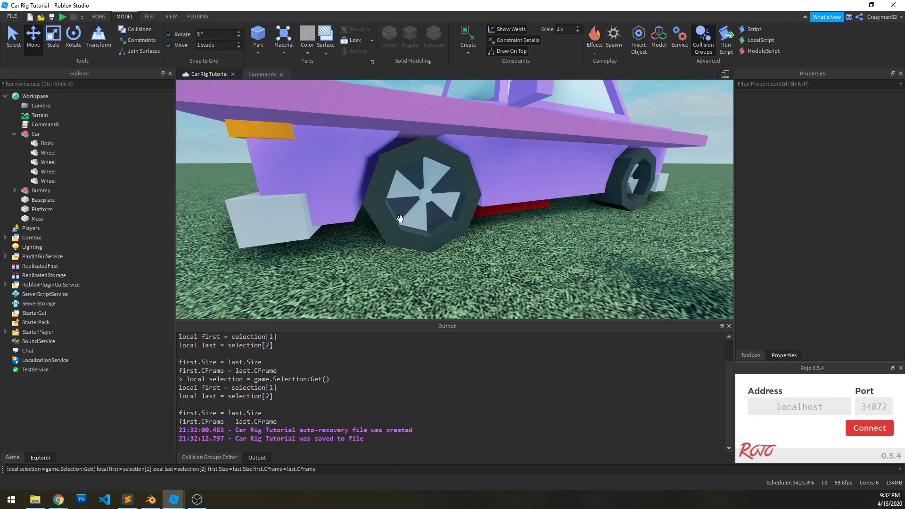
right_click_drag(439, 223, 444, 227)
key("w")
key("s")
key("d")
key("a")
key("d")
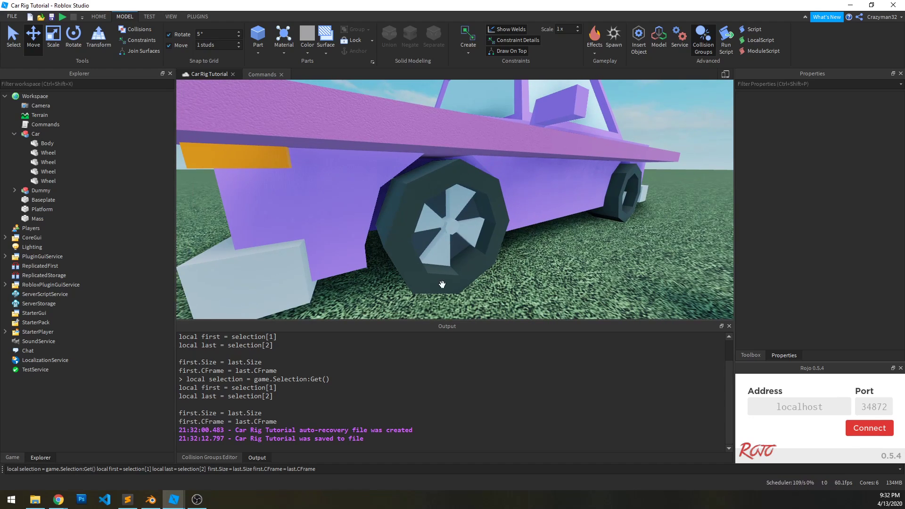
right_click_drag(446, 243, 428, 239)
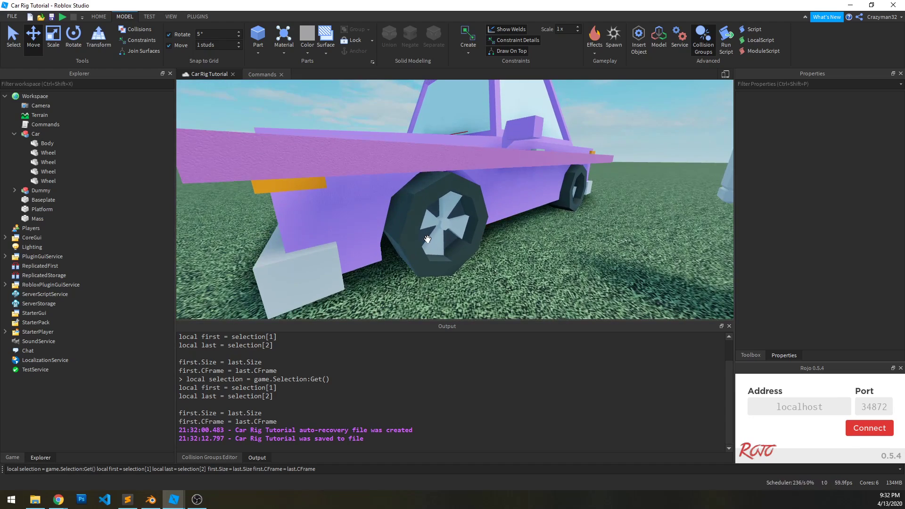
scroll(428, 239, "down", 3)
scroll(427, 239, "up", 3)
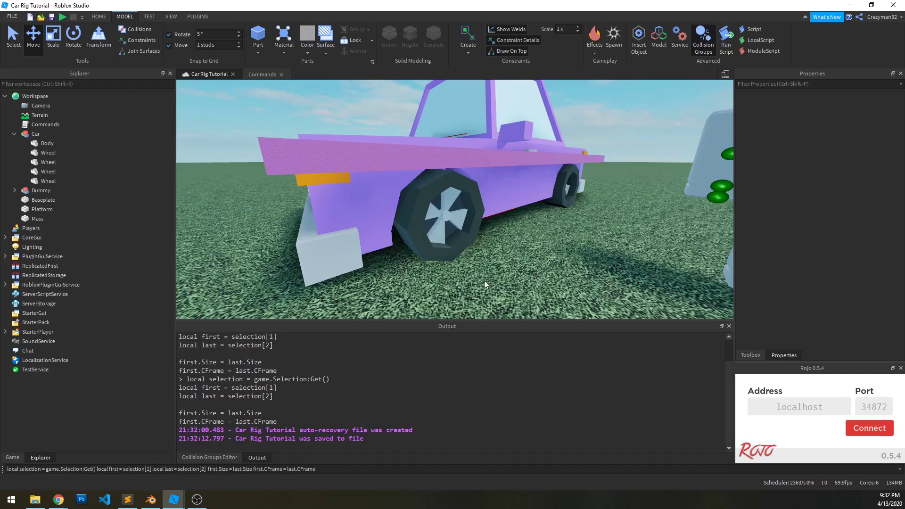
right_click_drag(482, 265, 419, 253)
scroll(415, 276, "down", 8)
key("s")
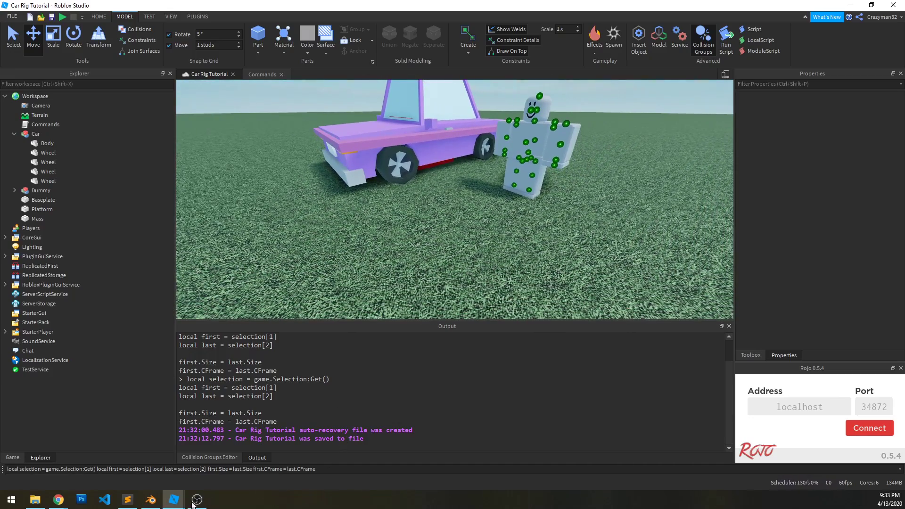
Insert a new block part on the grass beside the car and set its BrickColor to Lime green.
left_click(128, 500)
scroll(405, 226, "down", 6)
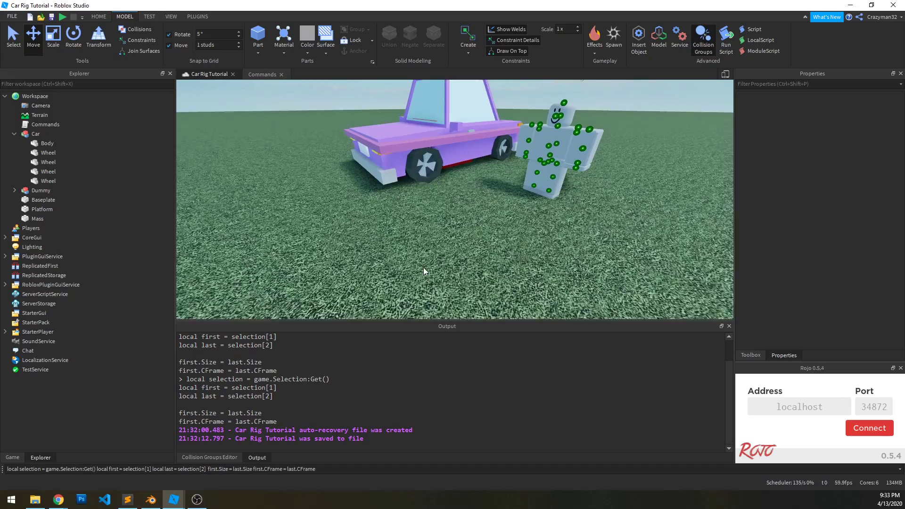
right_click(454, 267)
left_click(486, 472)
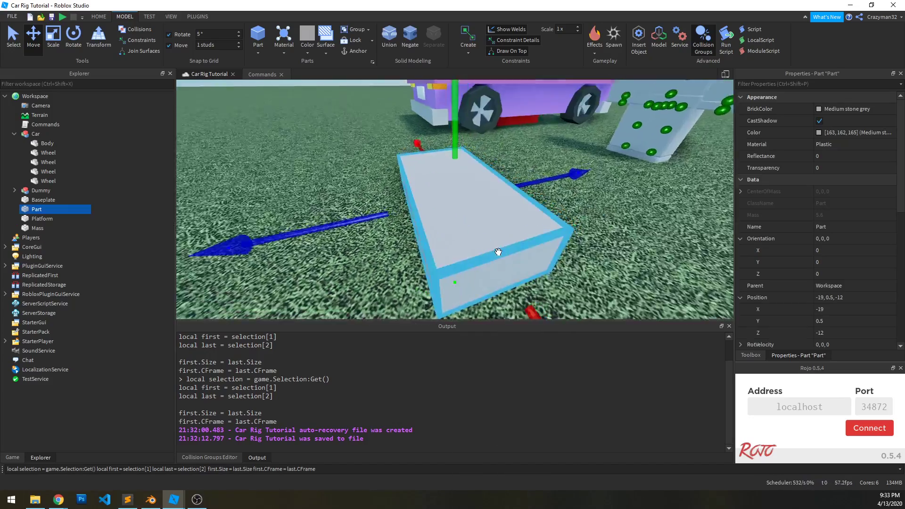
left_click(848, 113)
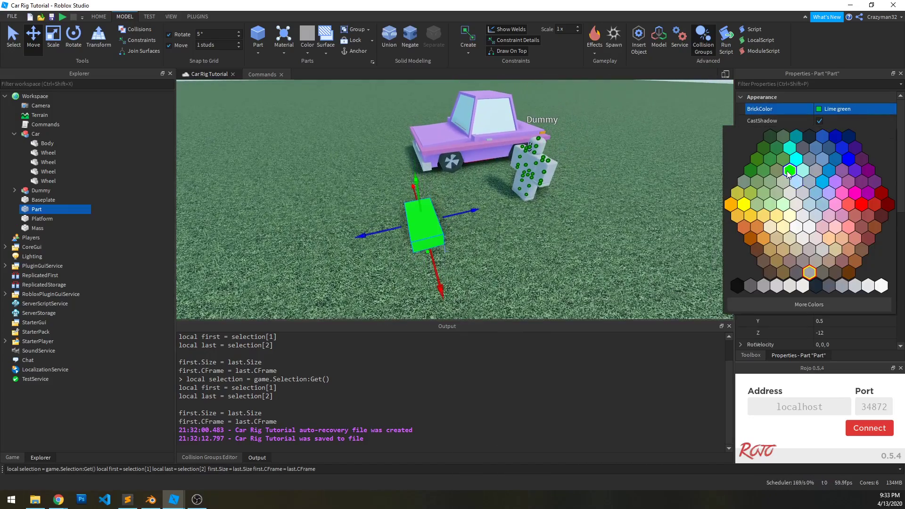
left_click(810, 183)
scroll(555, 259, "up", 2)
Name the green part PhysicalWheel and change its shape to Cylinder.
left_click(840, 228)
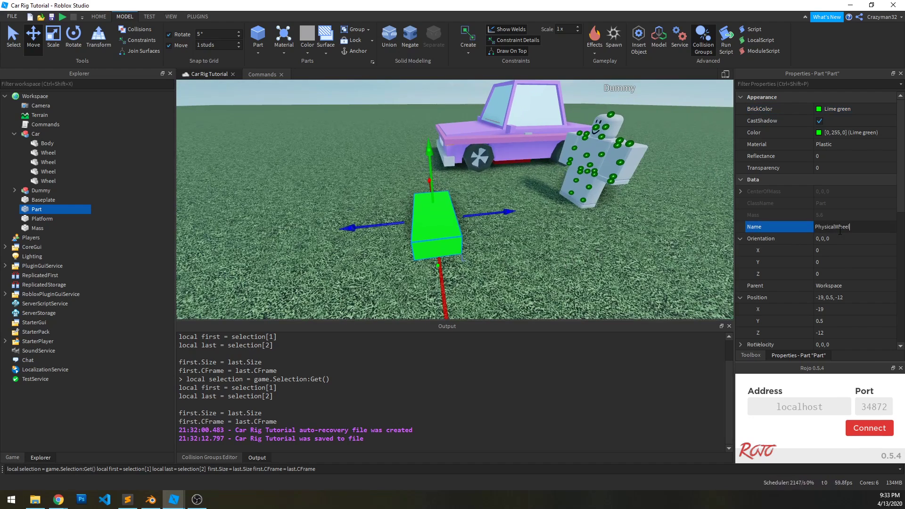
key("Return")
scroll(830, 259, "down", 3)
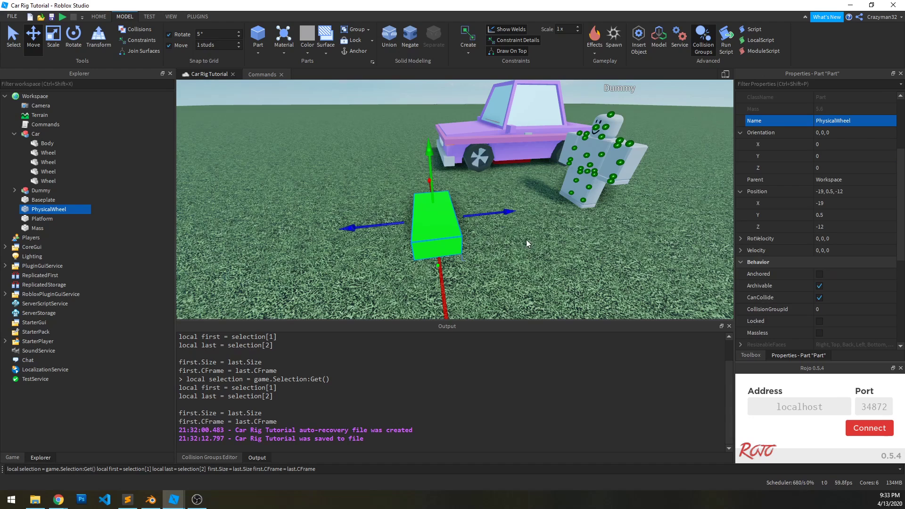
right_click_drag(526, 240, 595, 250)
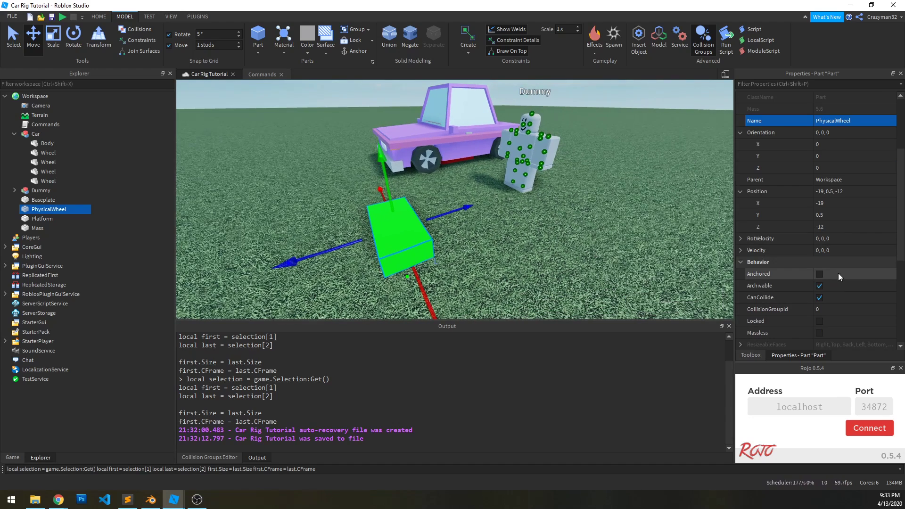
scroll(838, 273, "down", 4)
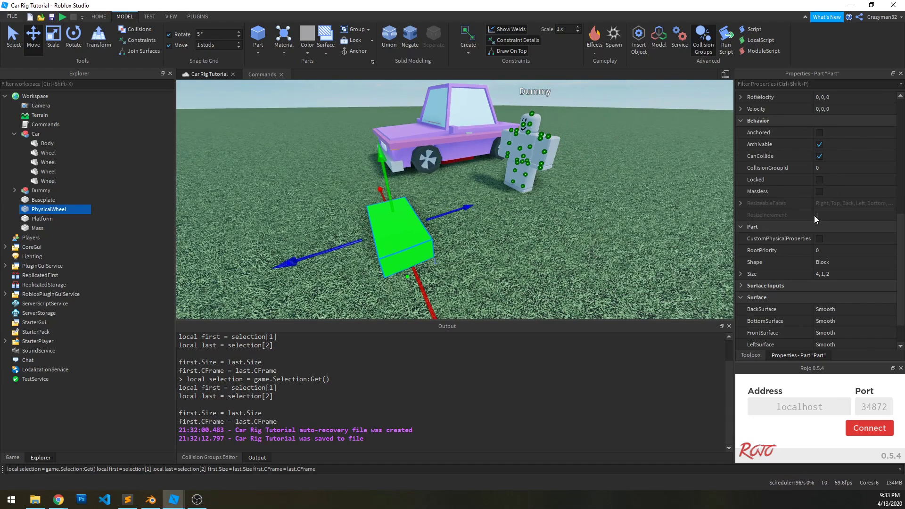
left_click(843, 264)
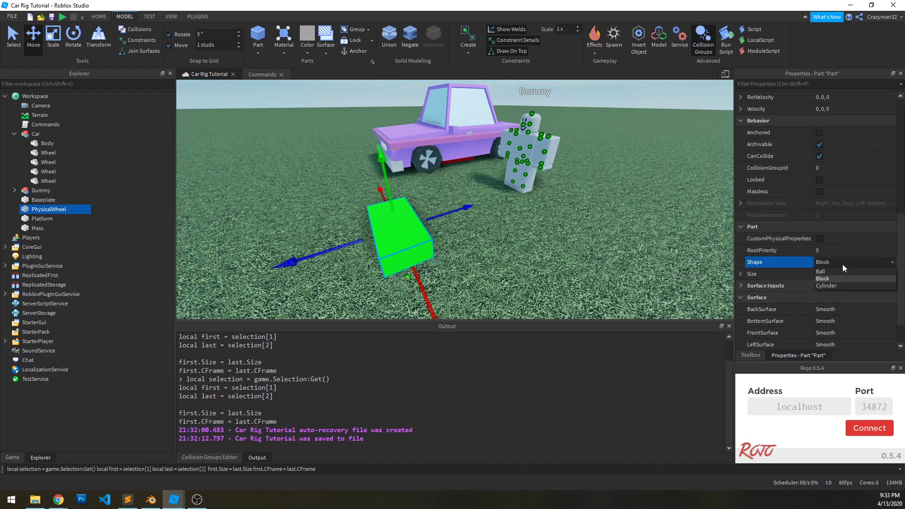
left_click(835, 288)
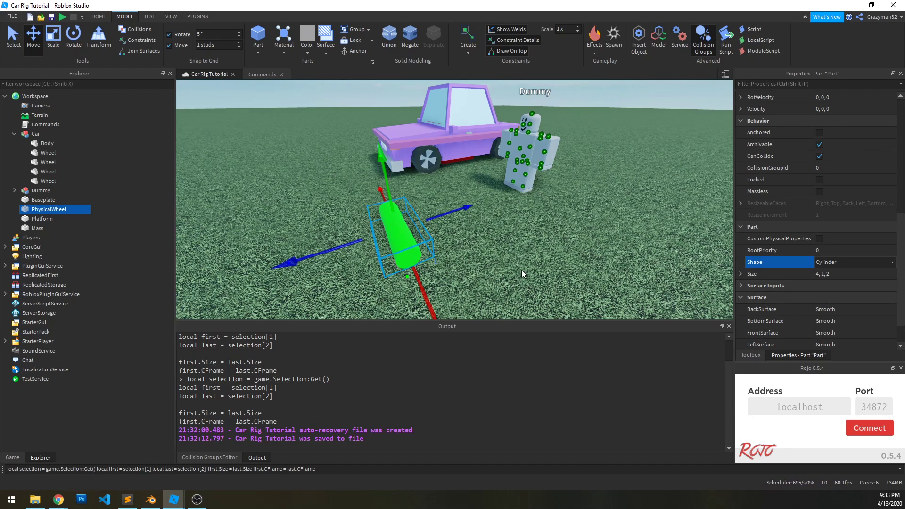
right_click_drag(511, 275, 511, 275)
left_click(511, 276)
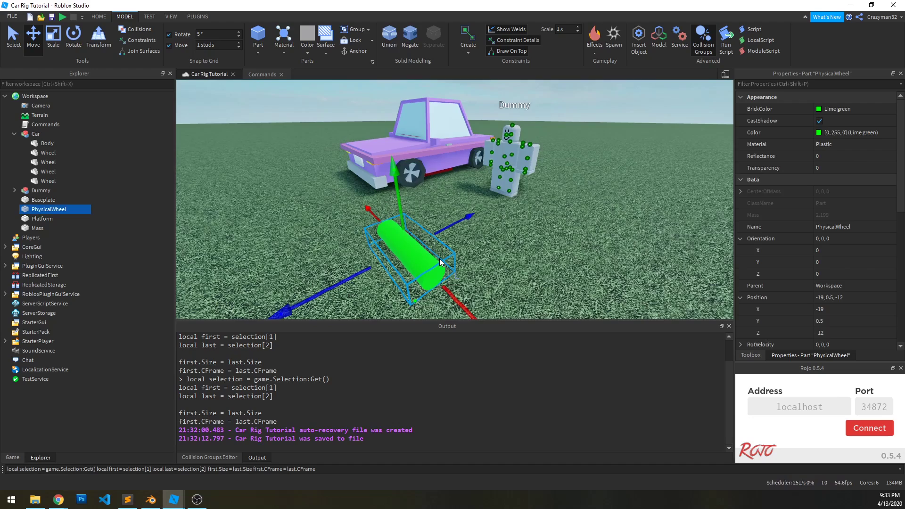
Duplicate the PhysicalWheel cylinder three times and lay the four side by side on the grass, about 2 studs apart.
right_click_drag(439, 259, 420, 264)
key("ctrl+d")
left_click_drag(448, 198, 448, 160)
right_click_drag(500, 247, 513, 246)
left_click(513, 247)
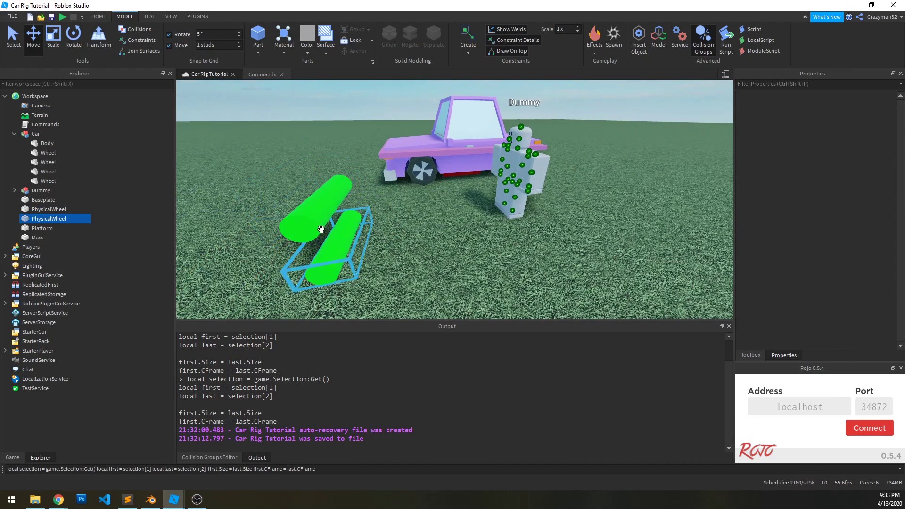
left_click_drag(321, 230, 413, 238)
key("ctrl+d")
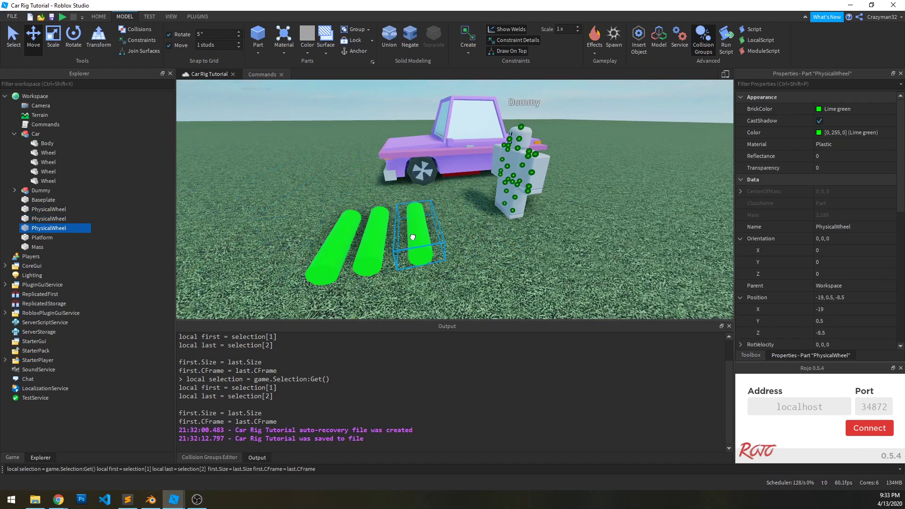
left_click(622, 251)
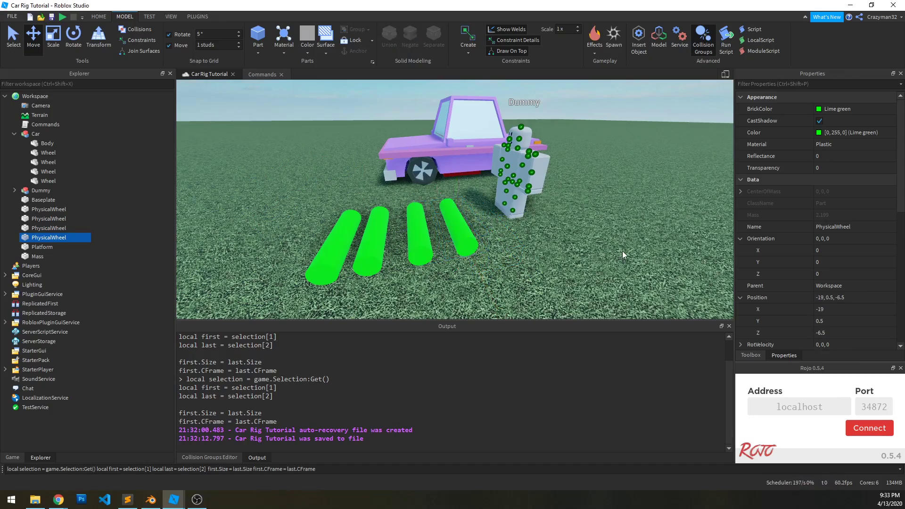
Delete the Dummy model standing beside the car.
right_click_drag(622, 251, 509, 211)
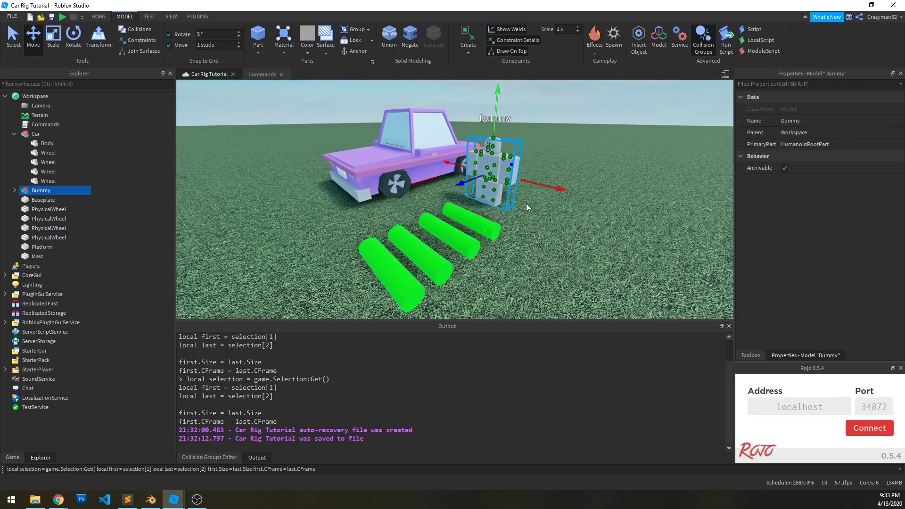
key("Delete")
key("a")
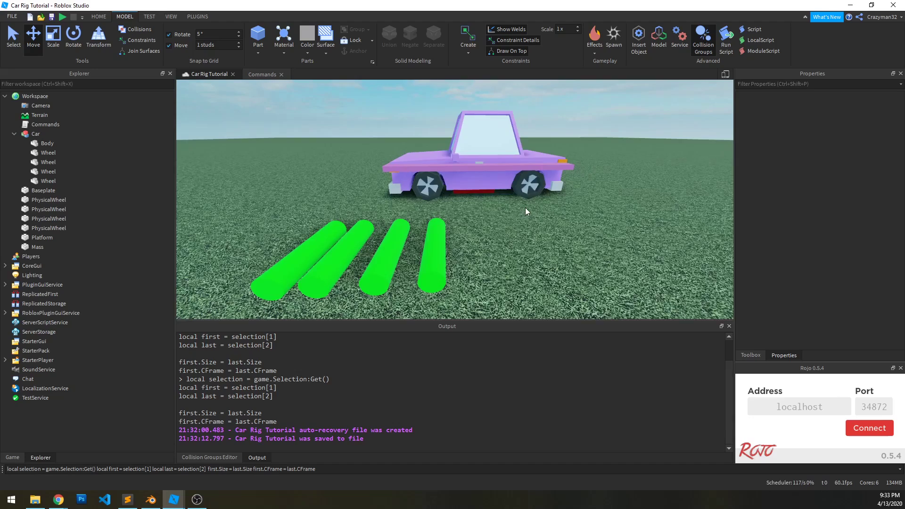
key("a")
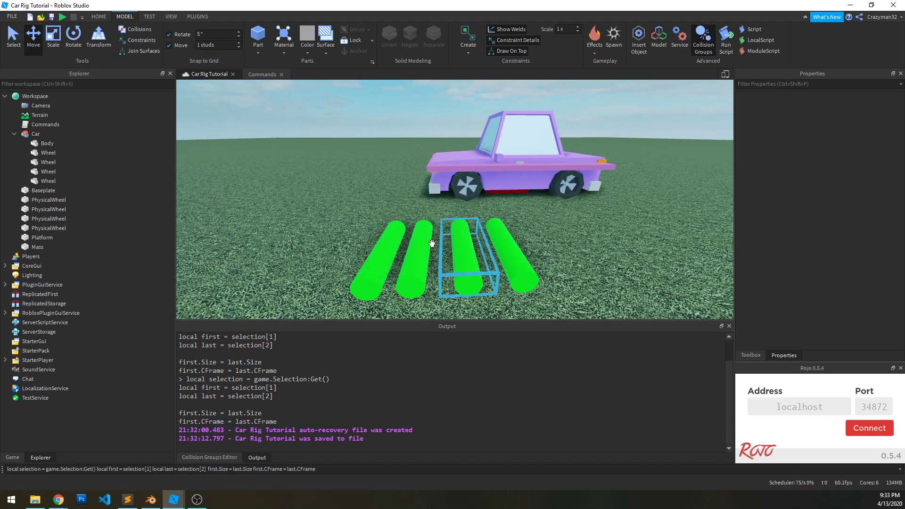
right_click_drag(568, 219, 575, 233)
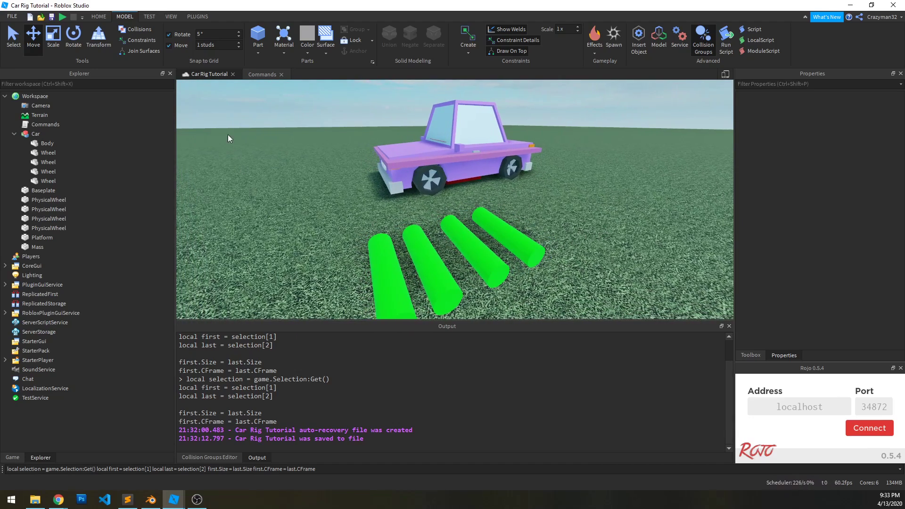
Review the Commands script code that copies the second selected part's Size and CFrame to the first, then return to the 3D view.
left_click(266, 75)
left_click_drag(369, 152, 120, 100)
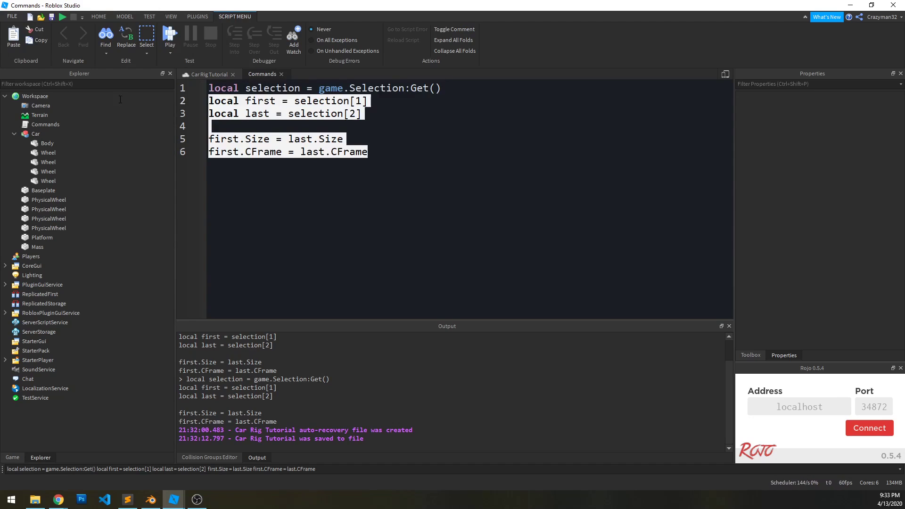
left_click(355, 166)
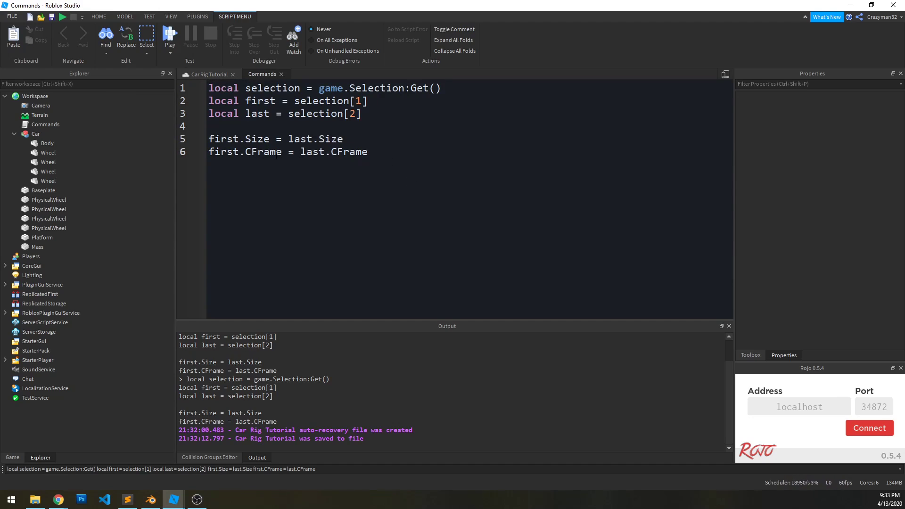
left_click(194, 75)
scroll(477, 165, "down", 5)
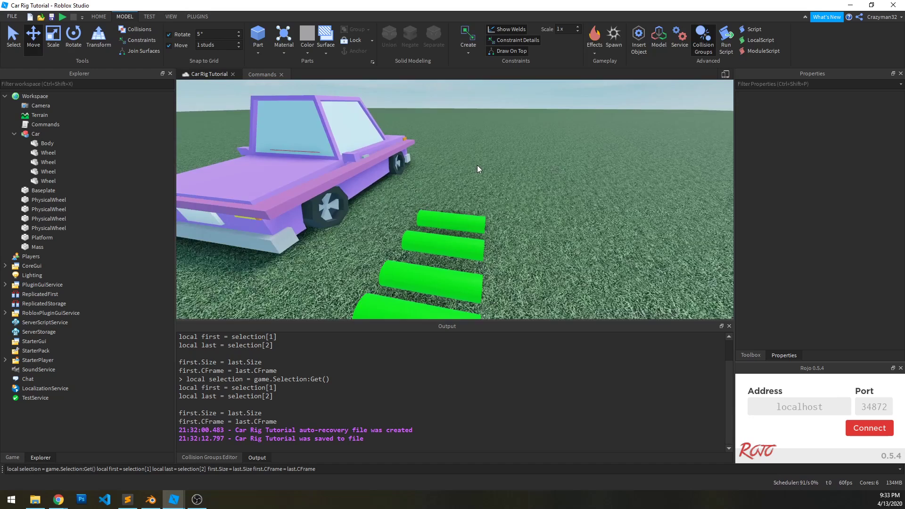
left_click(433, 226)
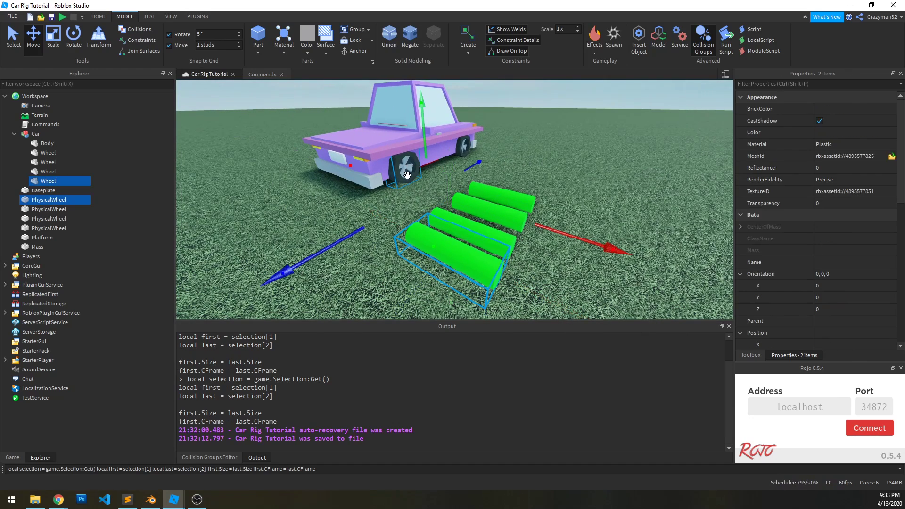
right_click_drag(508, 170, 380, 197)
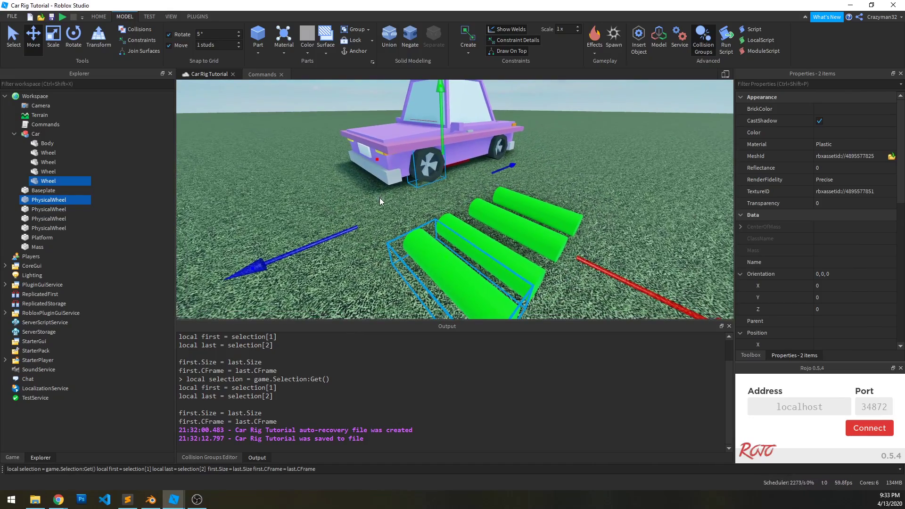
left_click(381, 198)
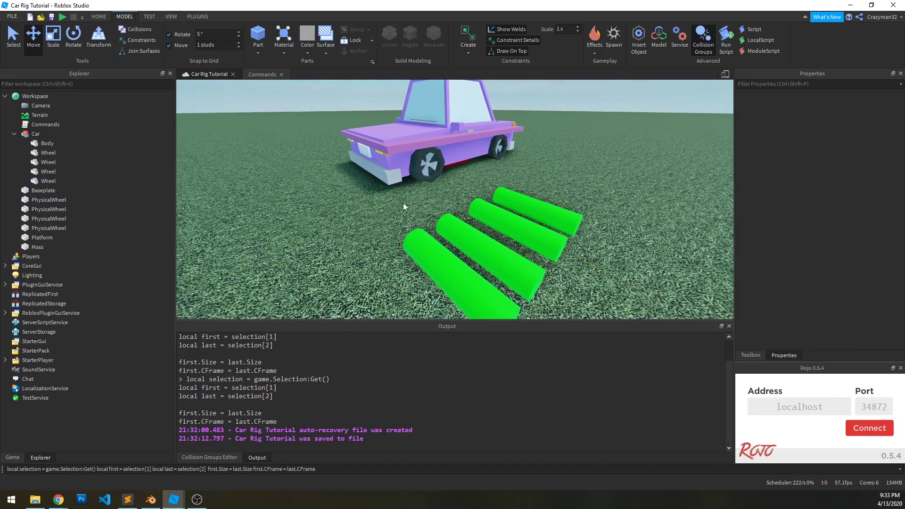
left_click(432, 167)
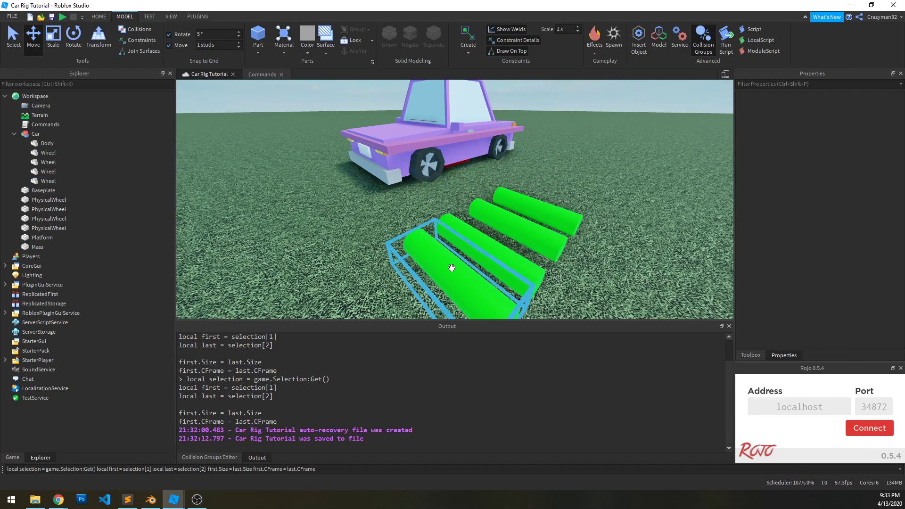
Fit the first PhysicalWheel to the fourth Wheel of the Car by running the helper command that copies Size and CFrame.
left_click(399, 258)
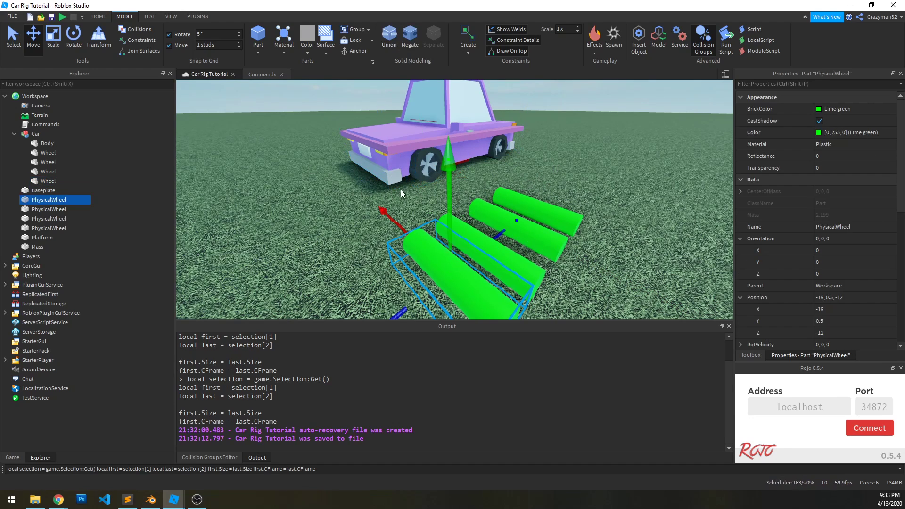
right_click_drag(402, 194, 408, 203)
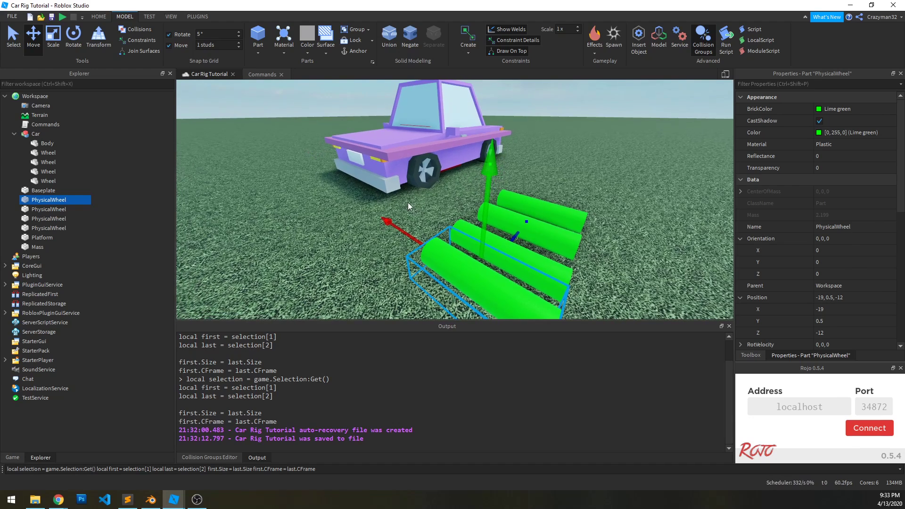
left_click(429, 170, "ctrl")
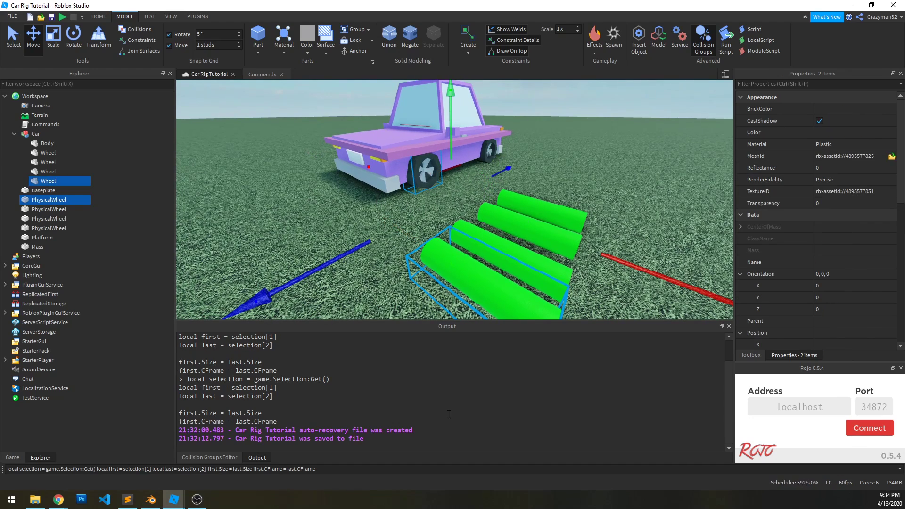
key("Return")
key("f")
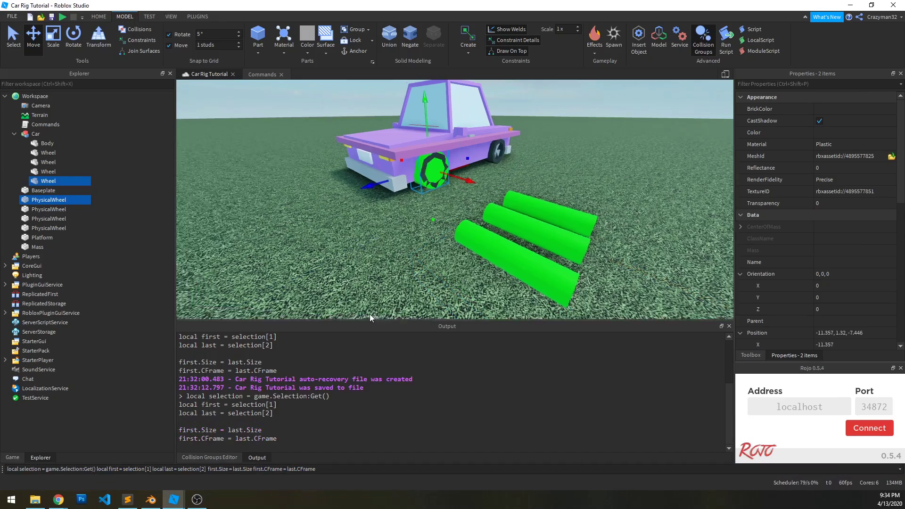
left_click(438, 309)
Fit the second PhysicalWheel to the Car's first Wheel with the Size and CFrame copying command.
right_click_drag(442, 298, 442, 298)
key("s")
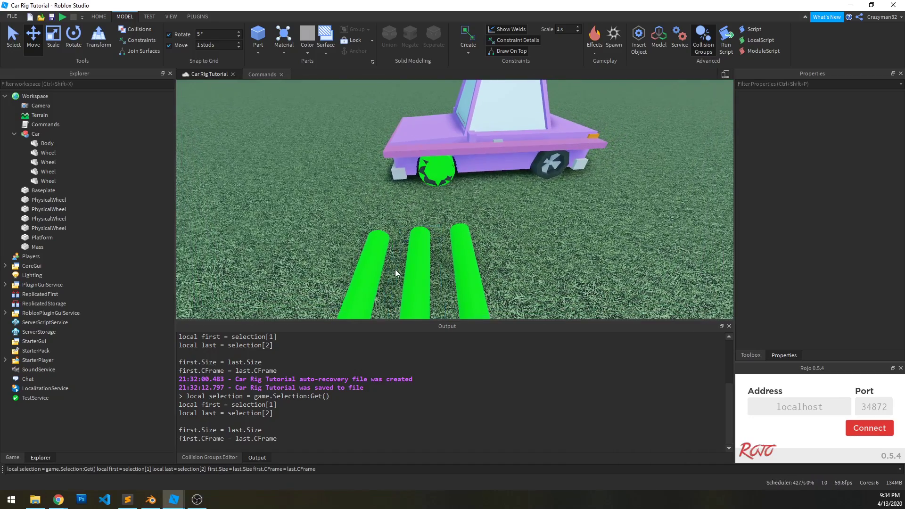
left_click(372, 266)
left_click(556, 163, "ctrl")
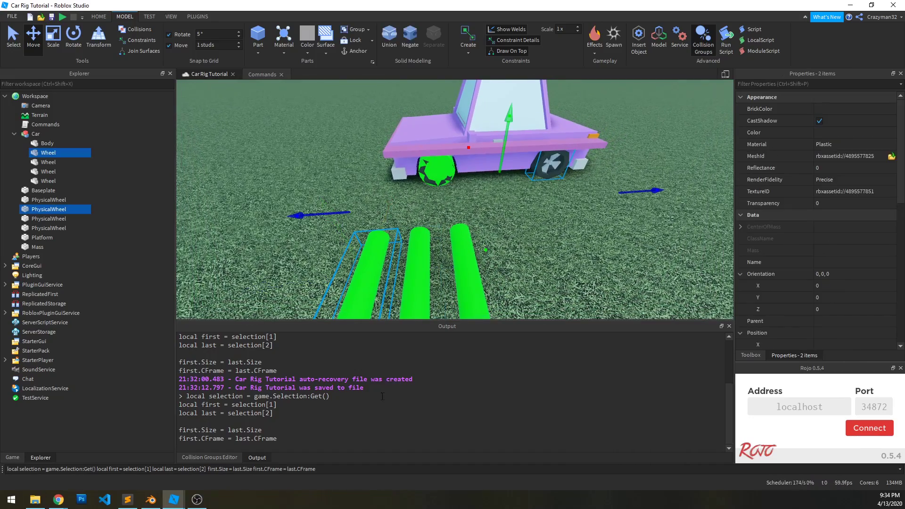
left_click(322, 472)
key("Return")
Match the third PhysicalWheel's size and placement to the Car's second Wheel by running the copy command again.
right_click_drag(374, 242, 374, 227)
left_click(481, 176)
right_click_drag(446, 236, 447, 236)
key("w")
right_click_drag(435, 293, 467, 311)
left_click(478, 254, "ctrl")
left_click(370, 470)
key("Return")
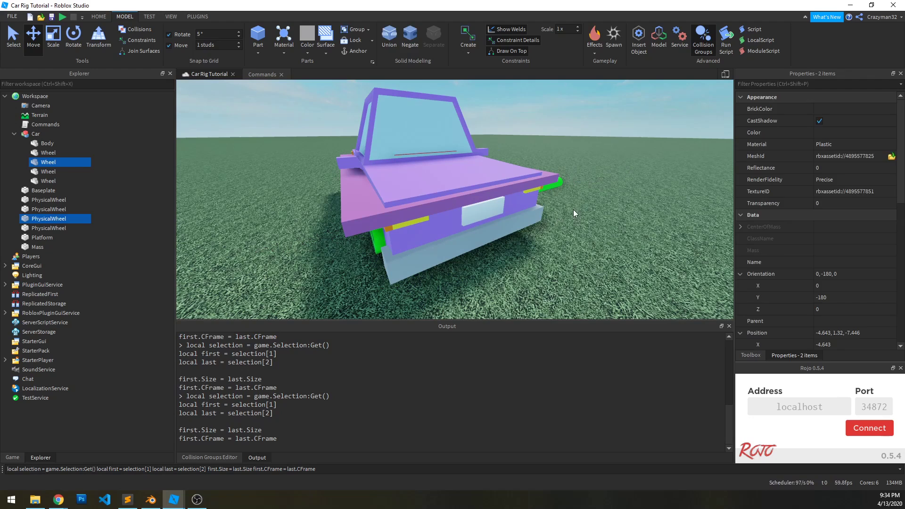
Fit the fourth PhysicalWheel to the Car's third Wheel with the copy command and save the place.
left_click(555, 185)
right_click_drag(515, 236, 516, 236)
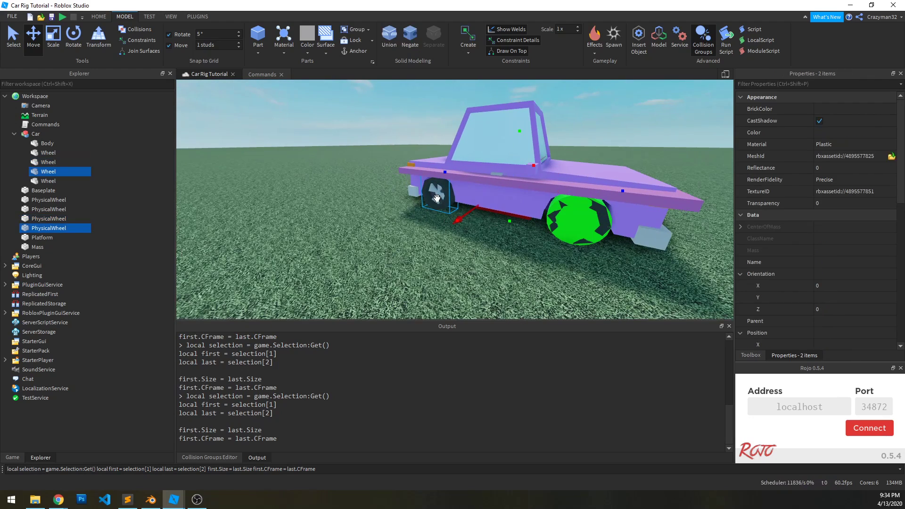
left_click(352, 468)
key("Return")
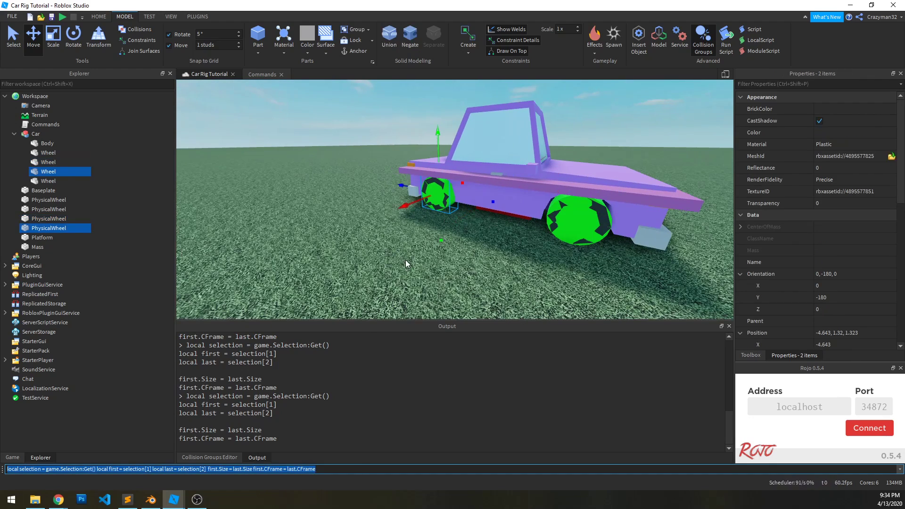
left_click(406, 262)
key("ctrl+s")
Examine from several angles how the green PhysicalWheel cylinders sit over the car's wheels.
right_click_drag(416, 241, 435, 235)
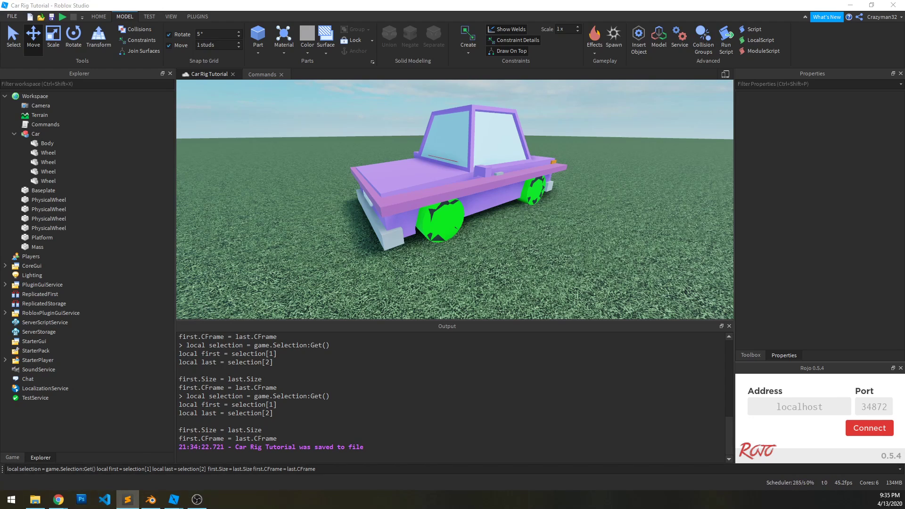
right_click_drag(592, 227, 568, 238)
right_click_drag(498, 261, 463, 265)
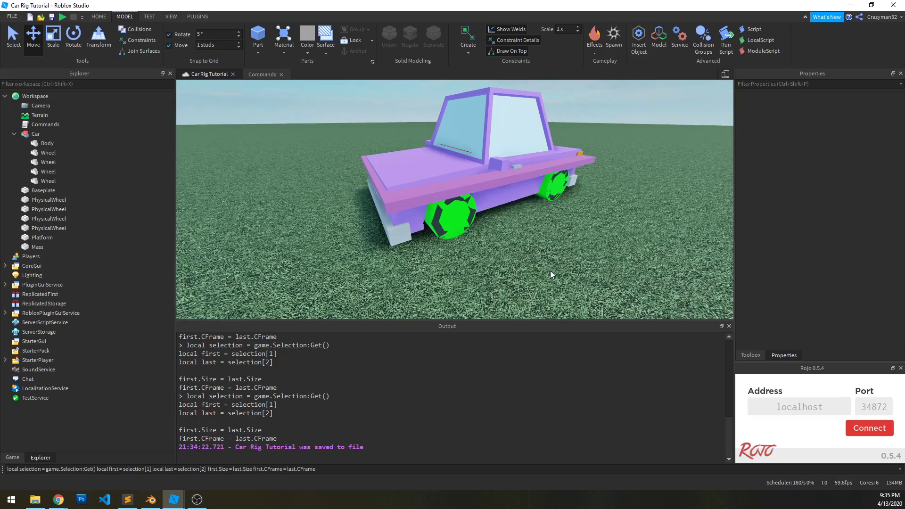
right_click_drag(550, 271, 516, 297)
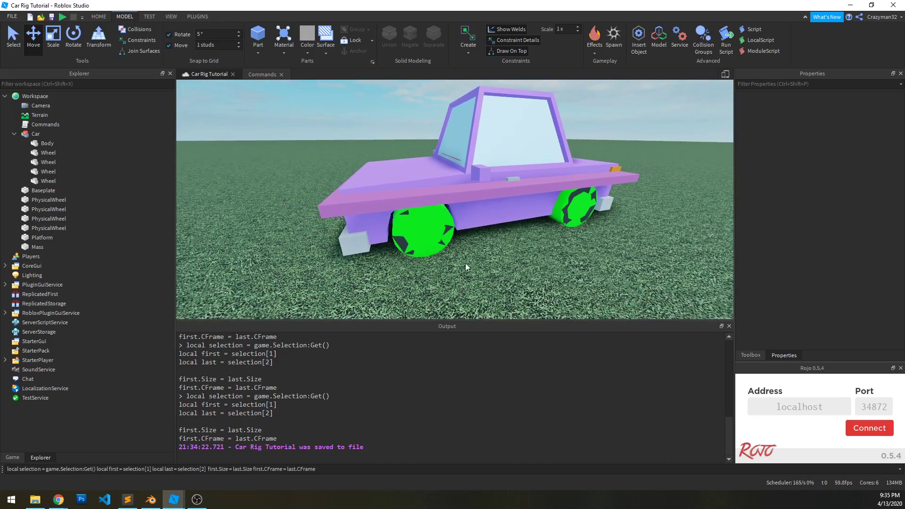
right_click_drag(449, 250, 456, 233)
key("w")
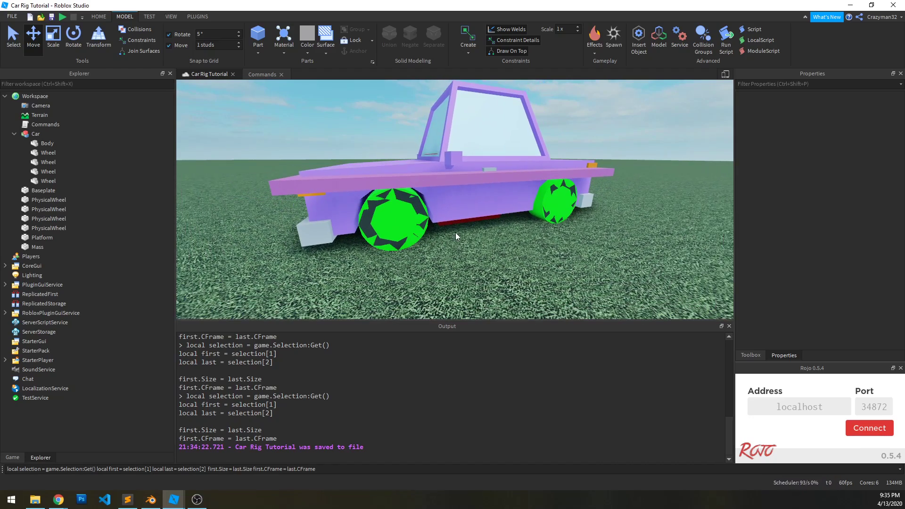
left_click(390, 221)
Select the Car's Body and examine its bounding box around the wheels and its collision and mass properties.
left_click(462, 116)
right_click_drag(487, 186, 502, 212)
right_click_drag(477, 286, 478, 286)
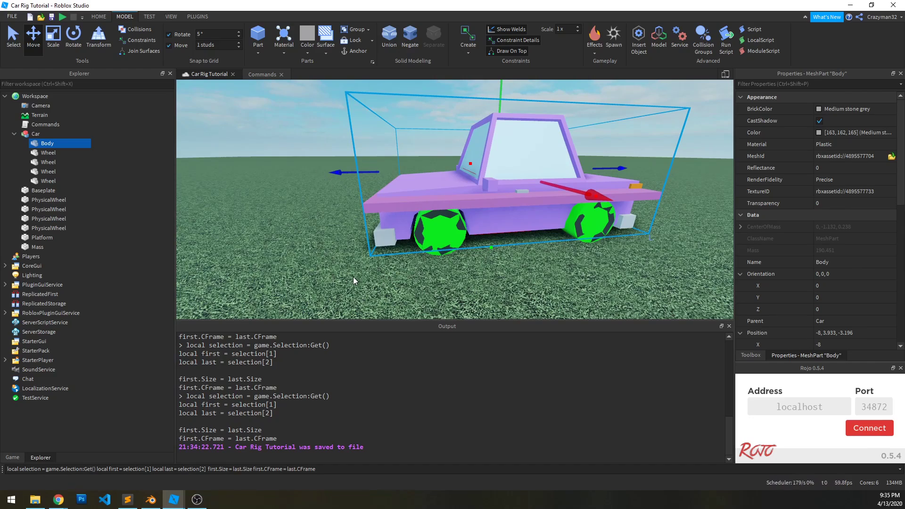
scroll(438, 277, "up", 5)
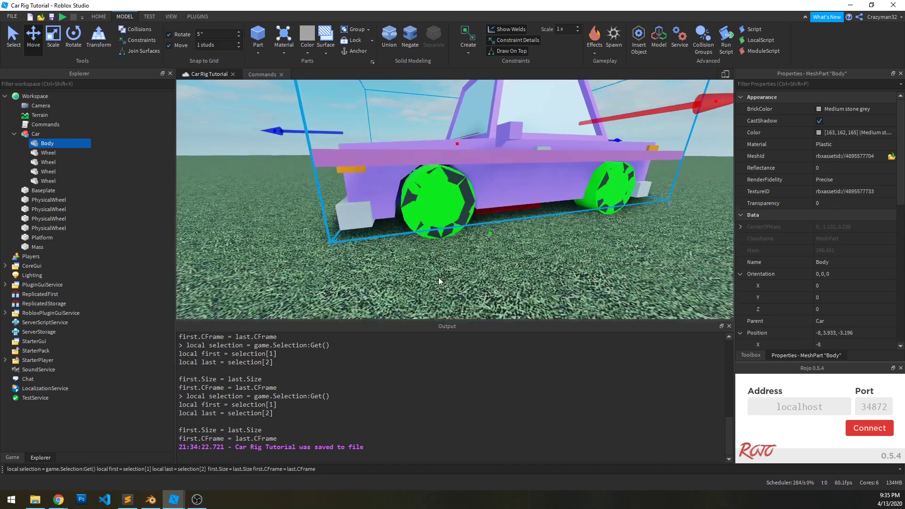
scroll(439, 277, "up", 2)
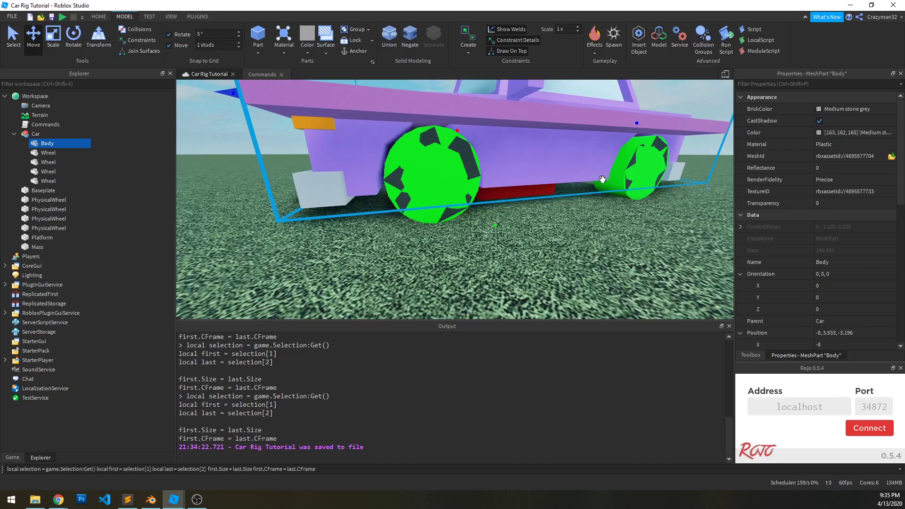
right_click_drag(483, 217, 436, 232)
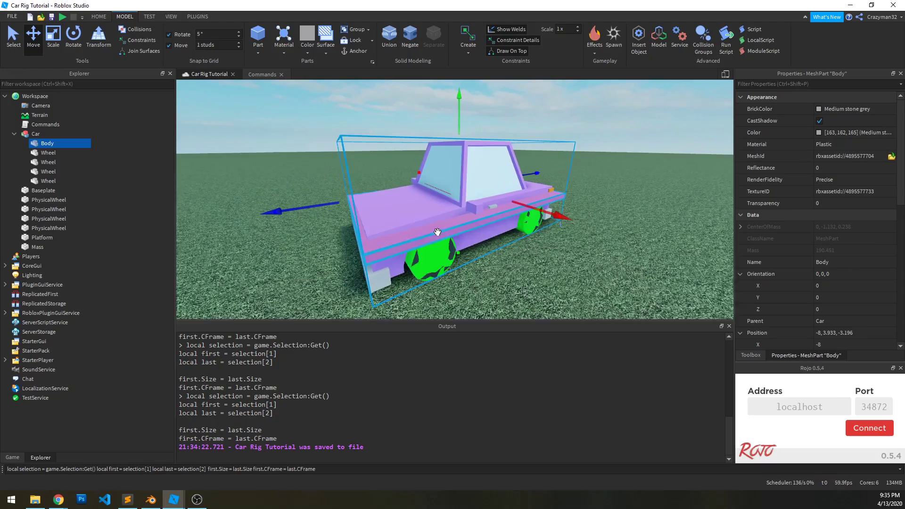
scroll(523, 276, "up", 2)
right_click_drag(519, 275, 509, 278)
scroll(509, 277, "up", 2)
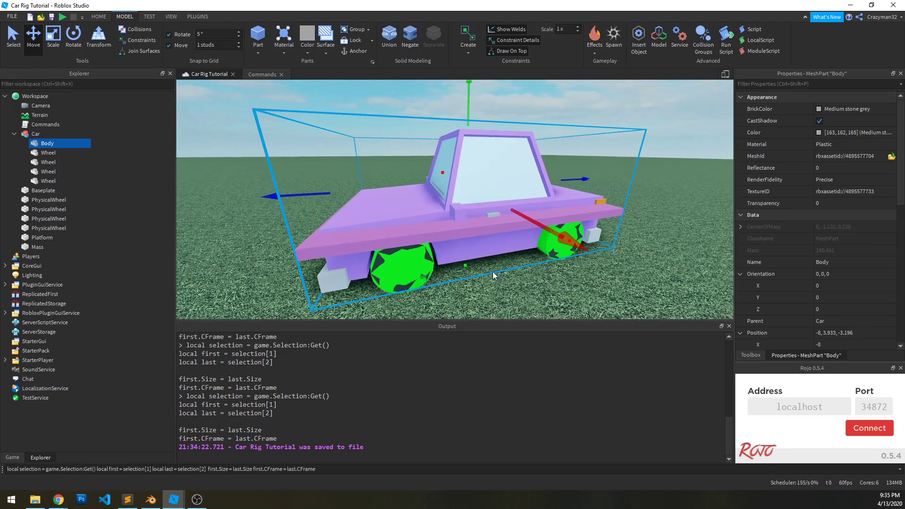
scroll(845, 266, "down", 3)
scroll(824, 296, "down", 2)
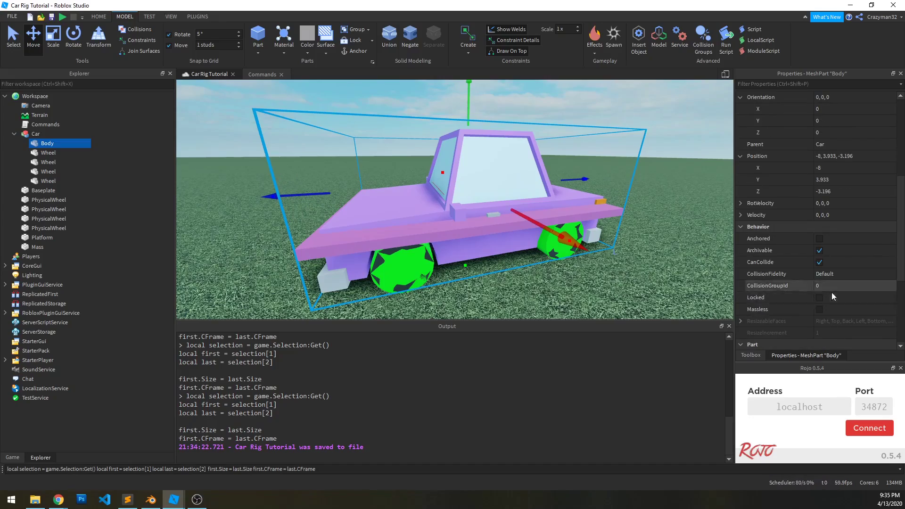
right_click_drag(475, 251, 513, 265)
scroll(512, 266, "up", 4)
scroll(513, 265, "down", 4)
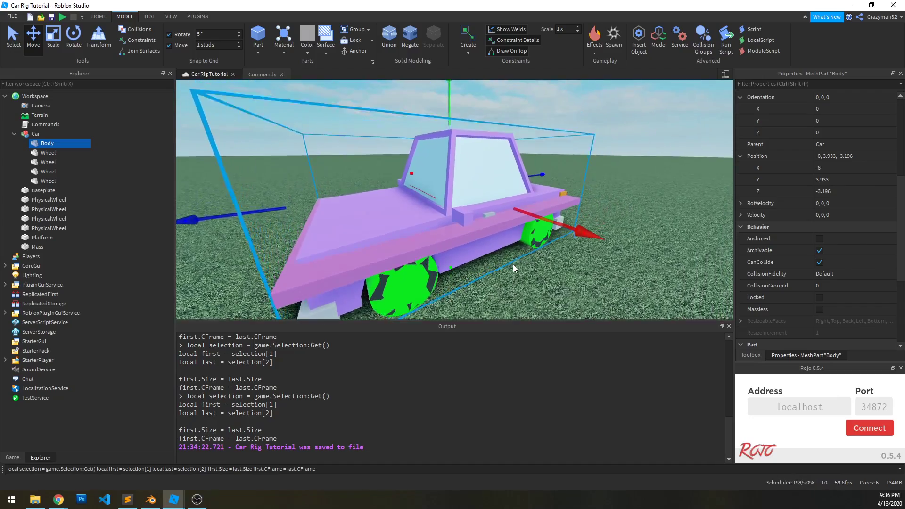
key("w")
key("s")
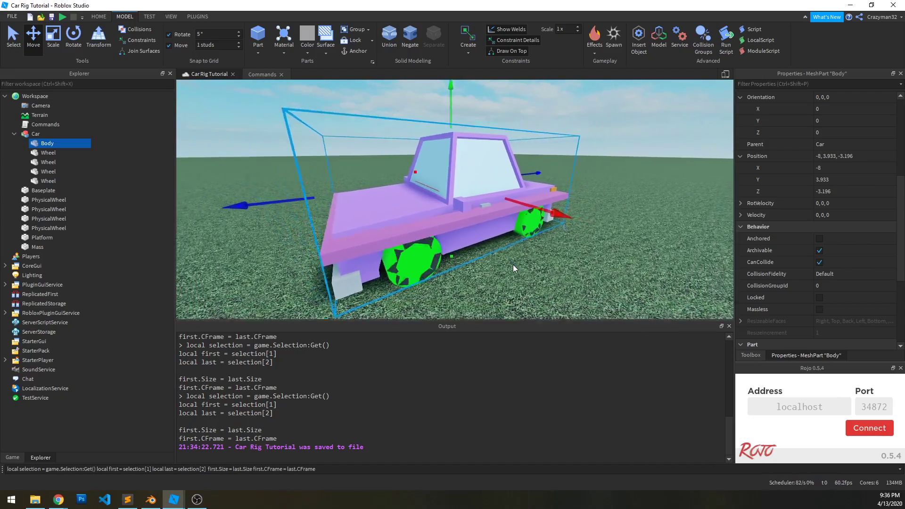
key("a")
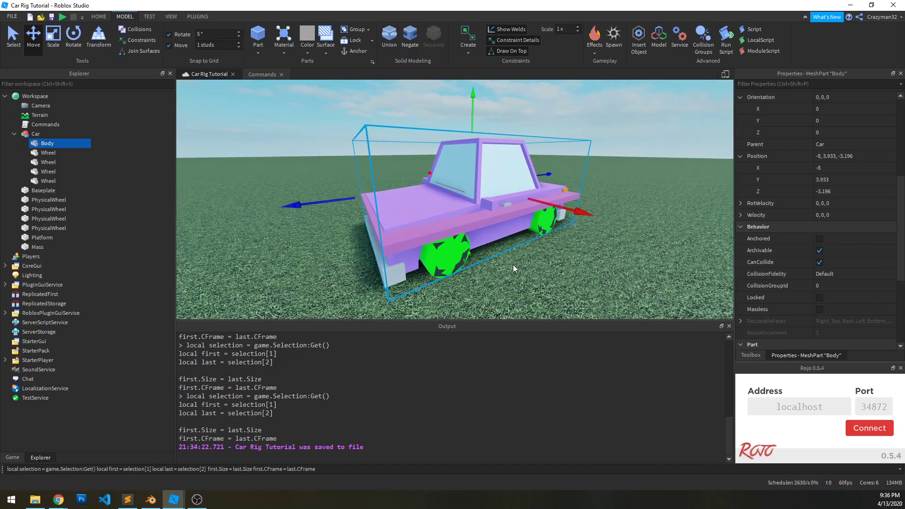
Select the Mass part and examine its placement within the car body from different angles and distances.
left_click(38, 247)
key("f")
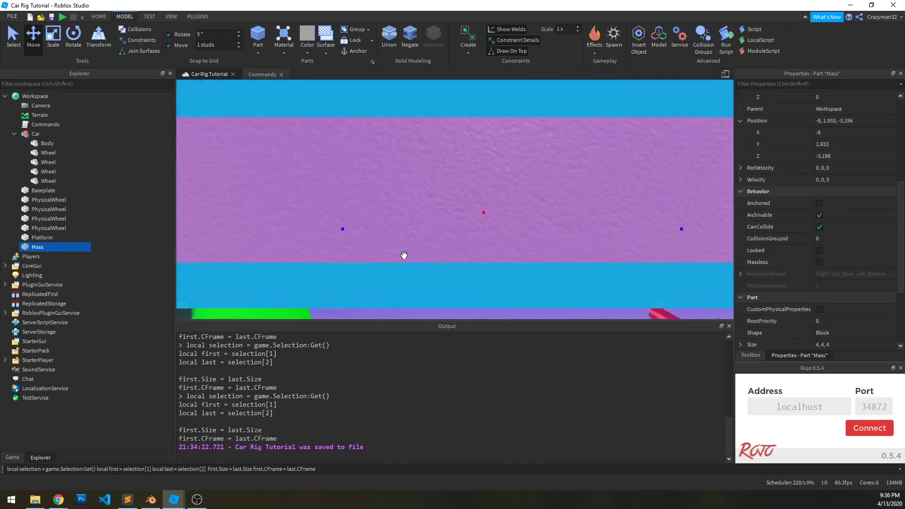
right_click_drag(404, 255, 495, 229)
scroll(406, 255, "down", 5)
scroll(400, 223, "up", 2)
scroll(494, 229, "up", 3)
scroll(494, 229, "down", 3)
key("s")
key("a")
right_click_drag(523, 265, 521, 270)
key("d")
key("a")
key("d")
right_click_drag(447, 271, 448, 272)
key("a")
scroll(448, 271, "up", 6)
scroll(448, 272, "down", 8)
key("a")
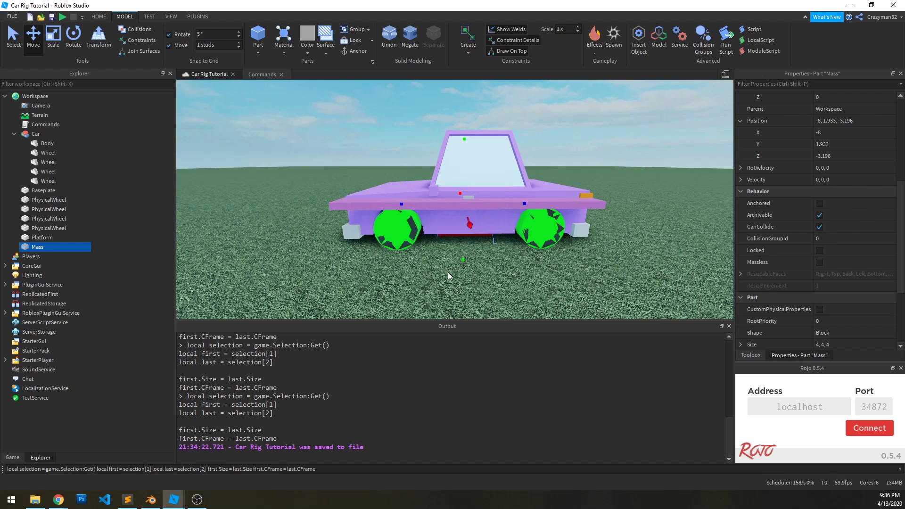
key("s")
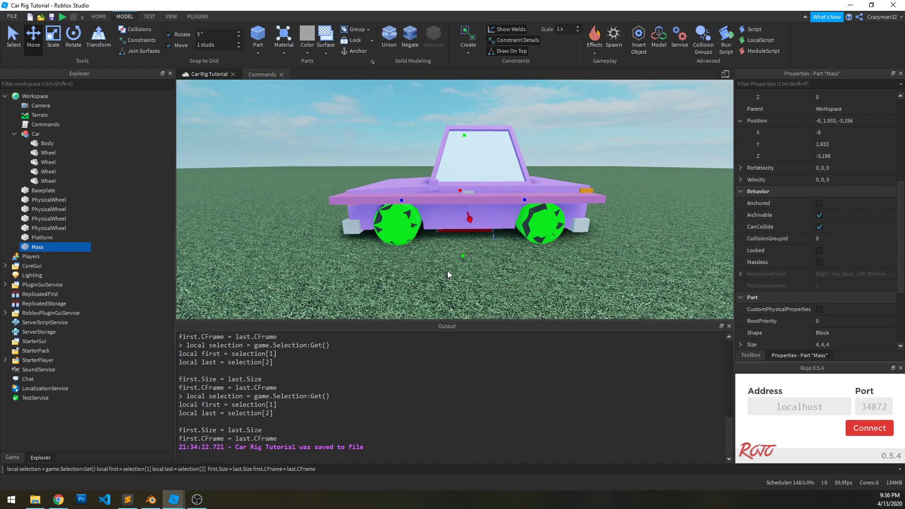
right_click_drag(446, 275, 445, 277)
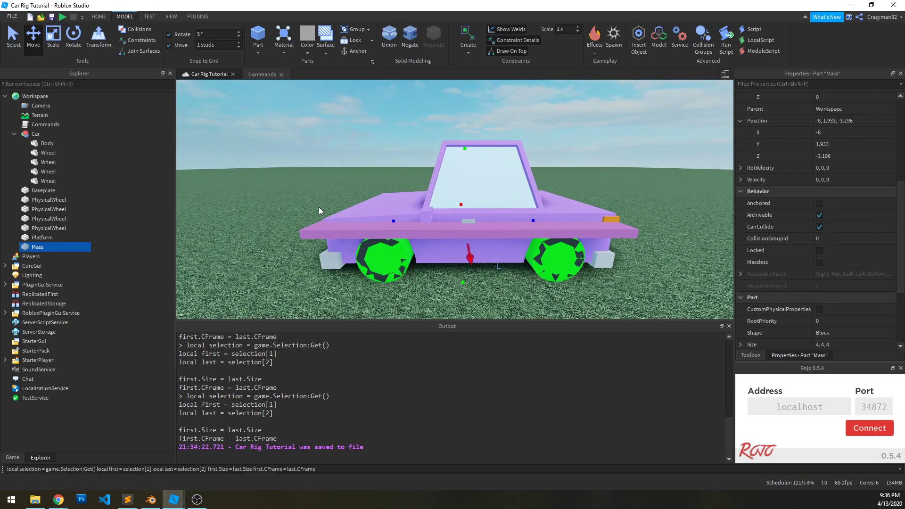
left_click(147, 221)
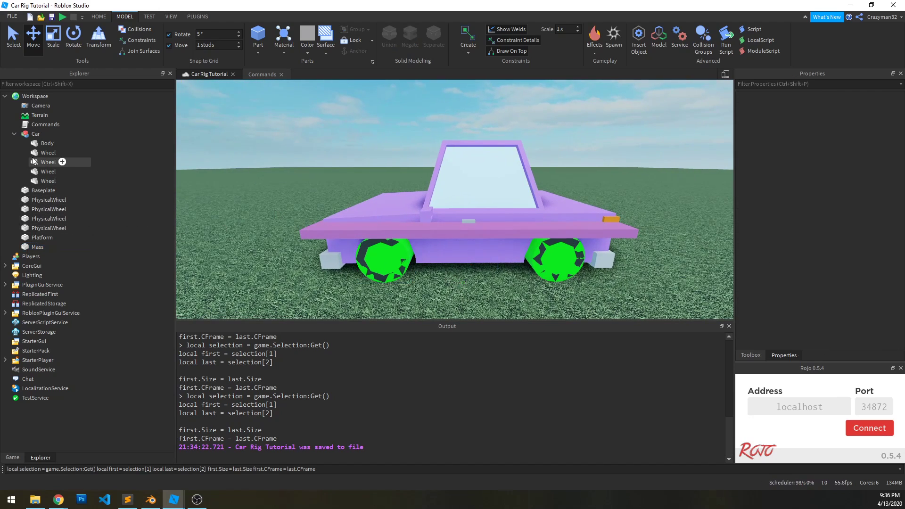
left_click(36, 200)
left_click(145, 214)
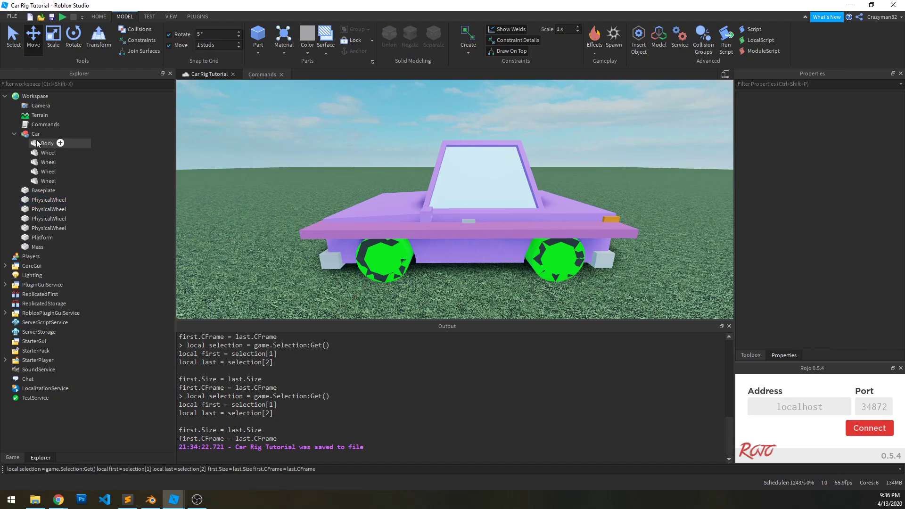
Add two models named Body and Chassis inside the Car model.
left_click(48, 134)
type("model")
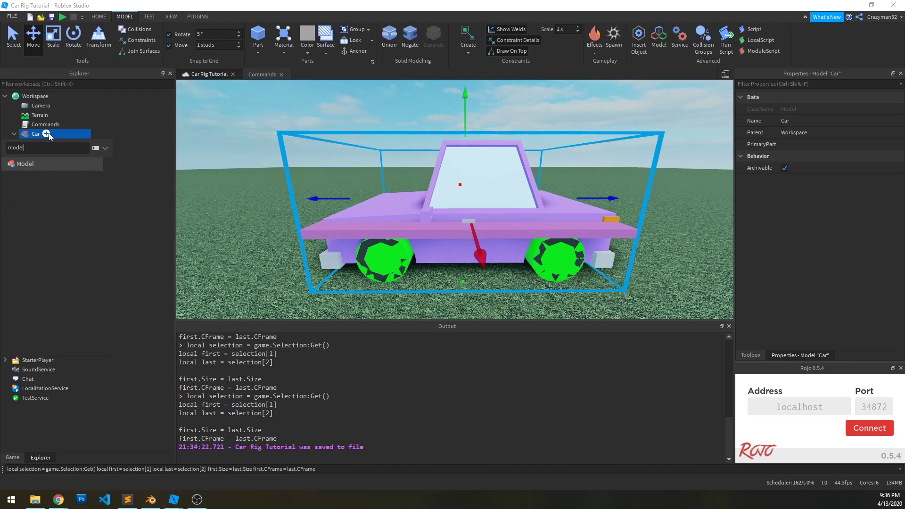
key("Return")
left_click(46, 134)
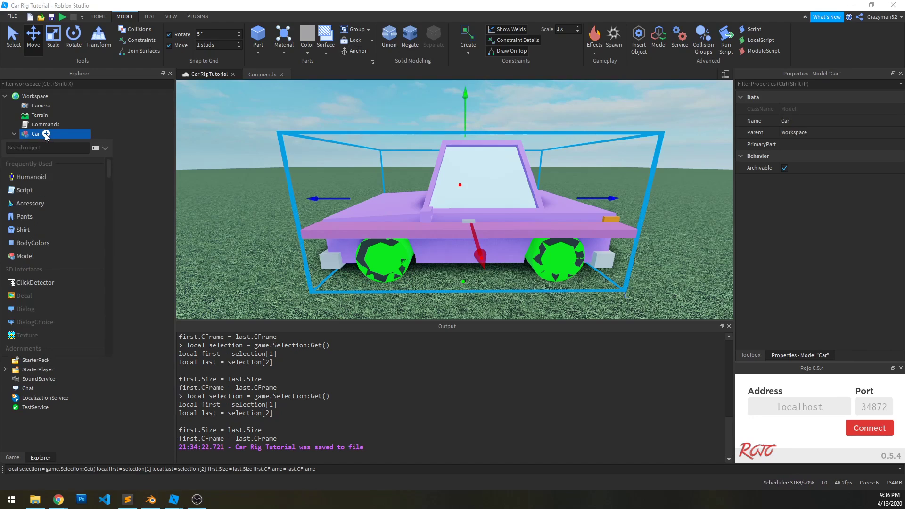
key("Return")
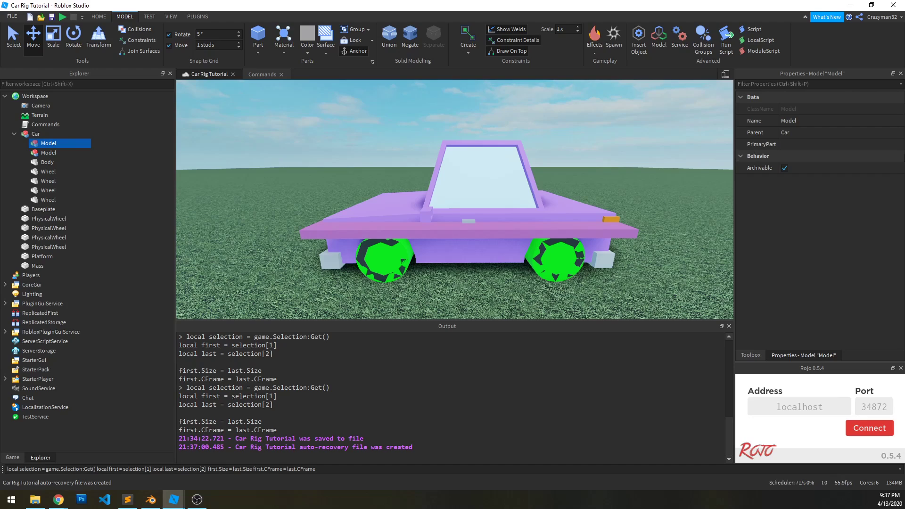
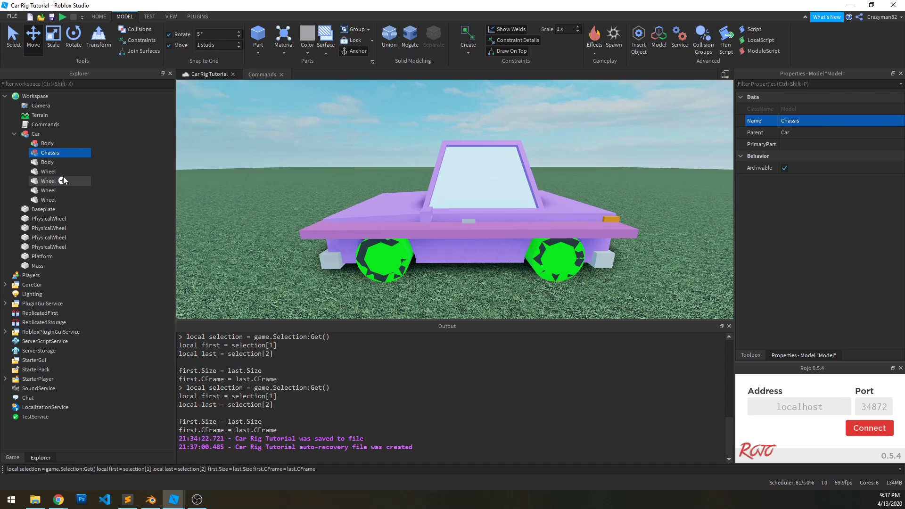
Move the Body mesh and four Wheel meshes into the Body model, and the Platform and Mass parts into the Chassis model.
left_click(47, 163)
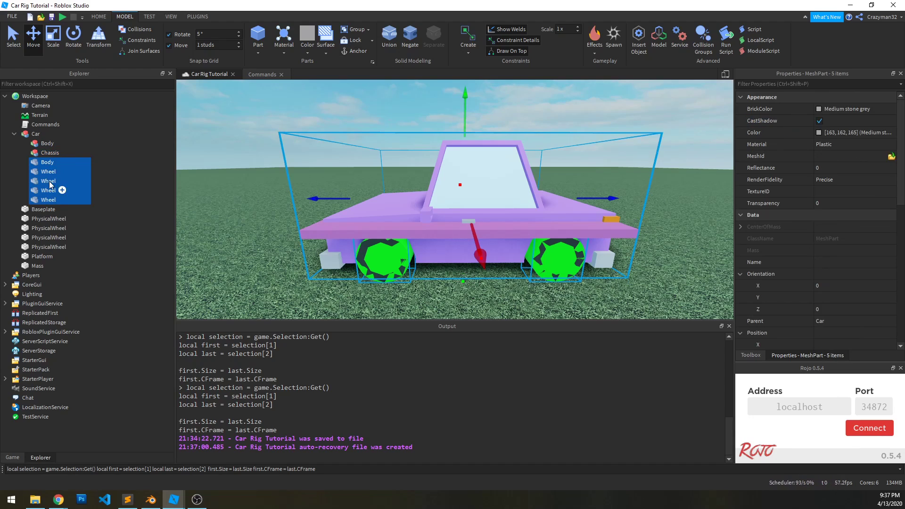
left_click_drag(47, 149, 106, 165)
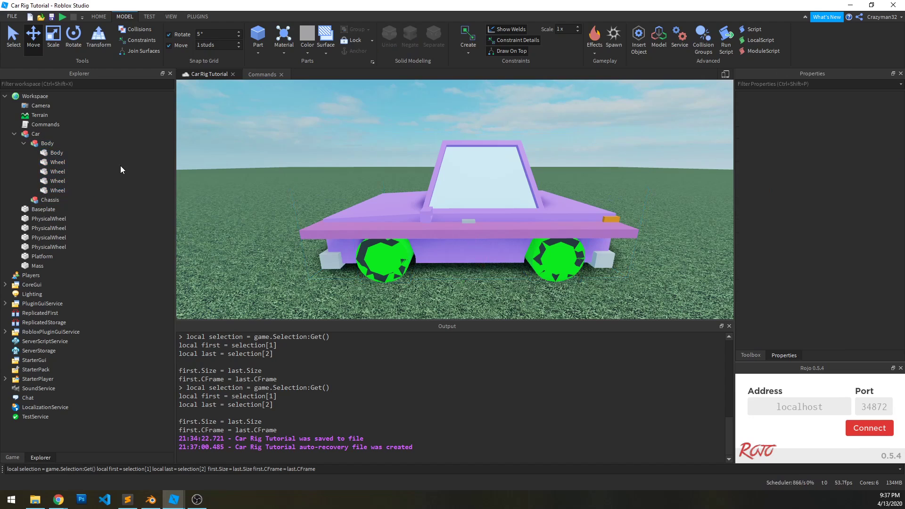
left_click(42, 257)
left_click(42, 264, "ctrl")
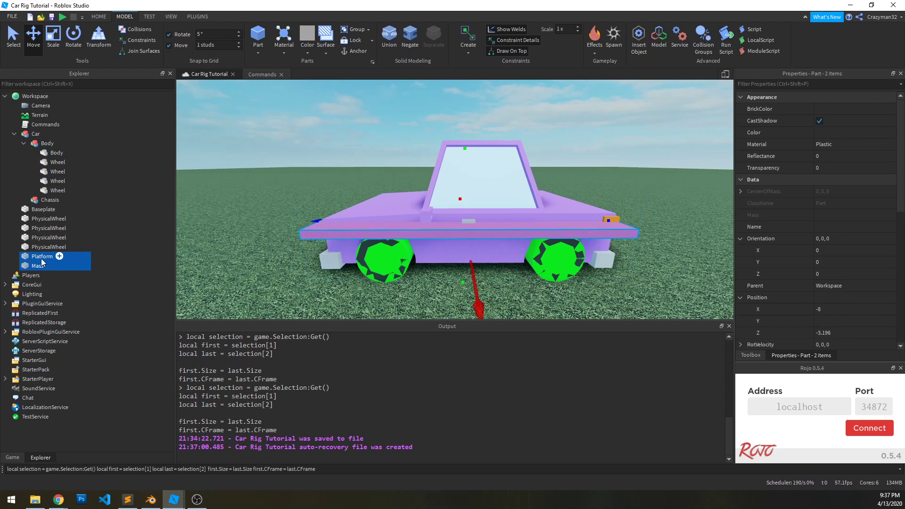
left_click_drag(42, 265, 48, 202)
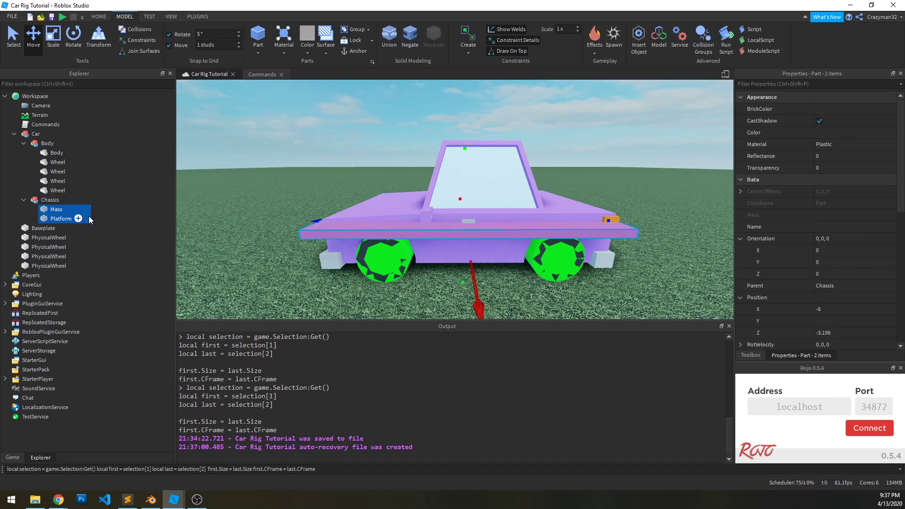
Move the four PhysicalWheel cylinders into the Body model.
left_click(48, 237)
left_click(49, 265, "shift")
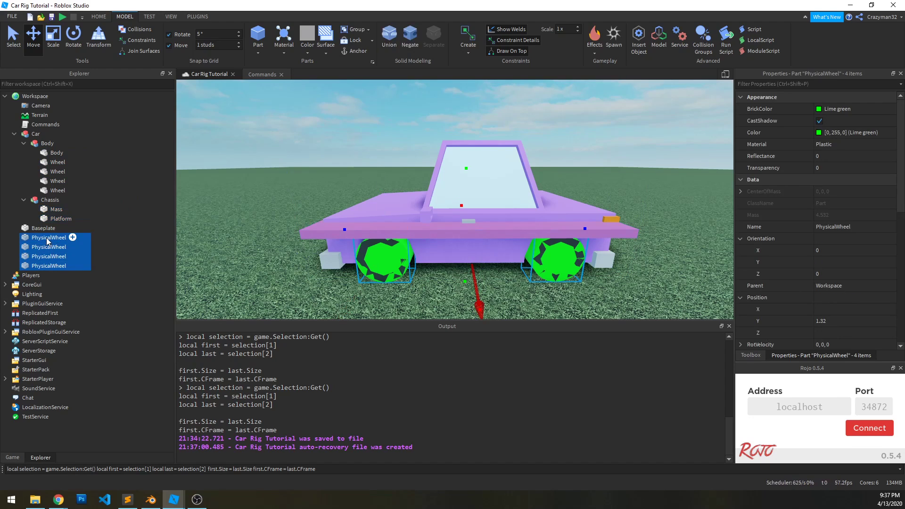
left_click_drag(70, 239, 63, 146)
Compare the first Wheel mesh with the PhysicalWheel cylinders to find which one shares its position on the car.
left_click(233, 170)
key("w")
right_click_drag(233, 171, 233, 170)
key("w")
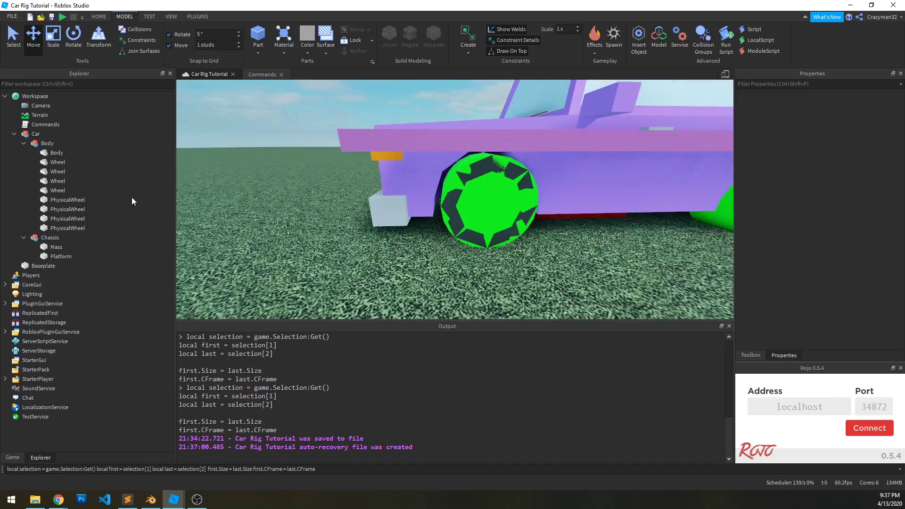
left_click(49, 161)
key("d")
right_click_drag(302, 172, 302, 173)
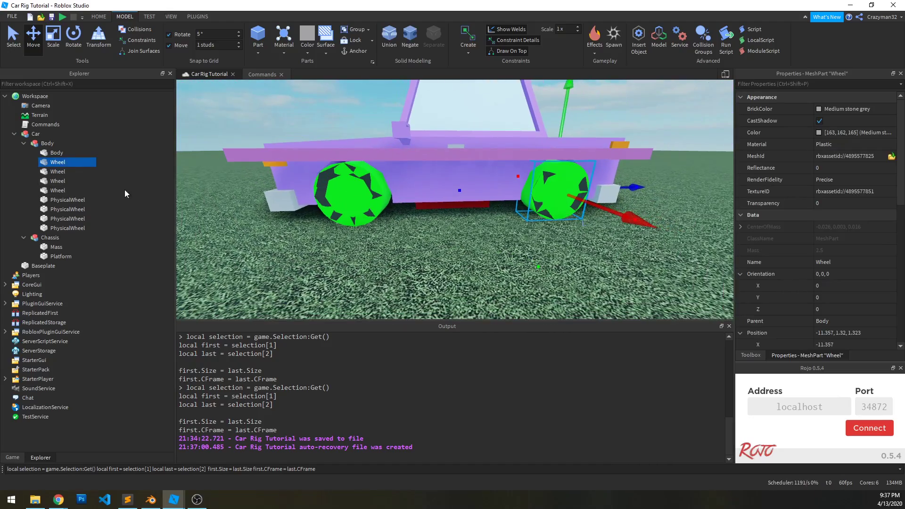
left_click(67, 203, "ctrl")
left_click(68, 209, "ctrl")
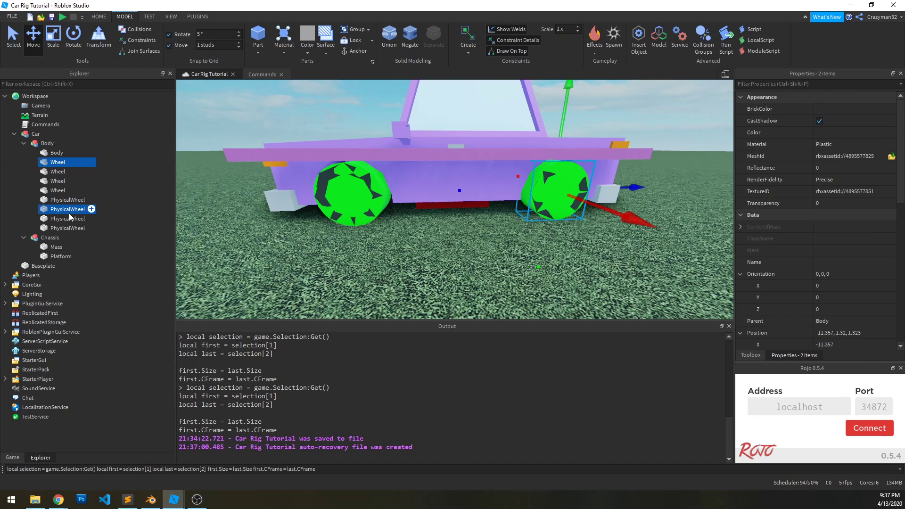
left_click(68, 213, "ctrl")
left_click(71, 219, "ctrl")
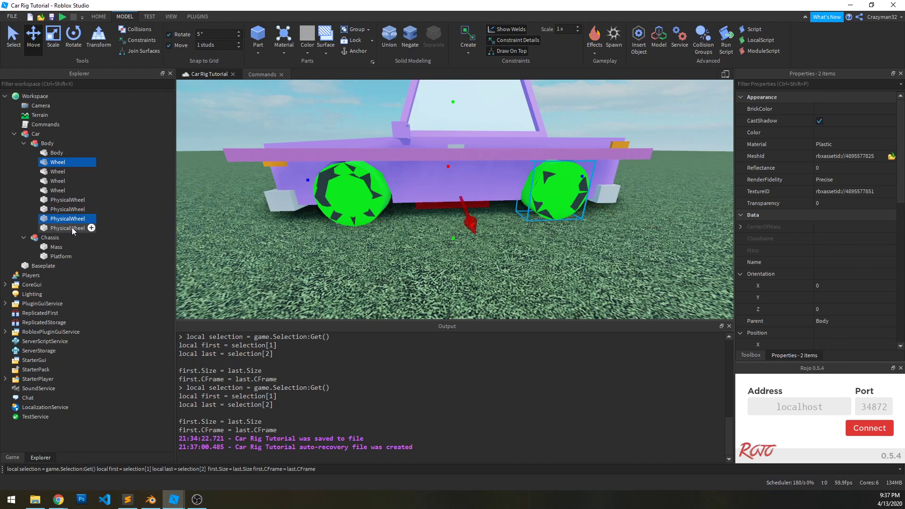
left_click(72, 227, "ctrl")
left_click(69, 222)
left_click(338, 251)
type("DW")
key("d")
key("w")
right_click_drag(543, 198, 545, 203)
left_click(515, 209)
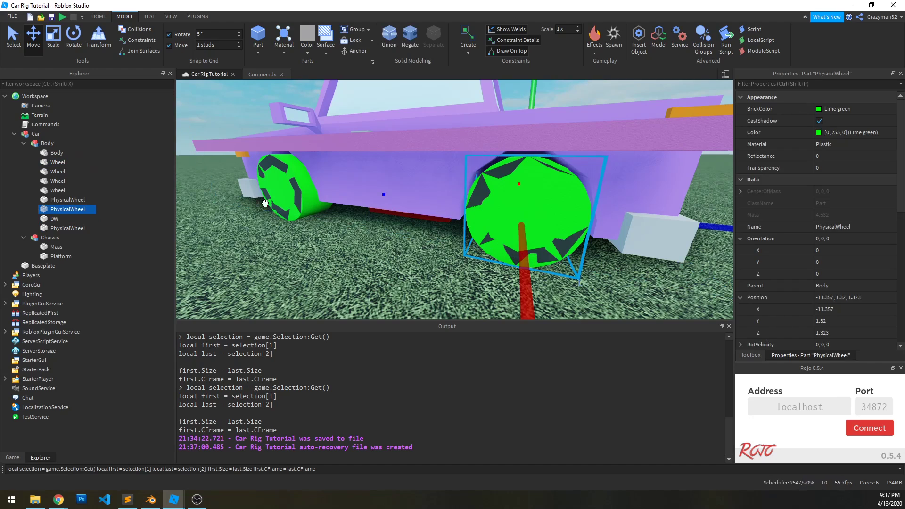
left_click(55, 163)
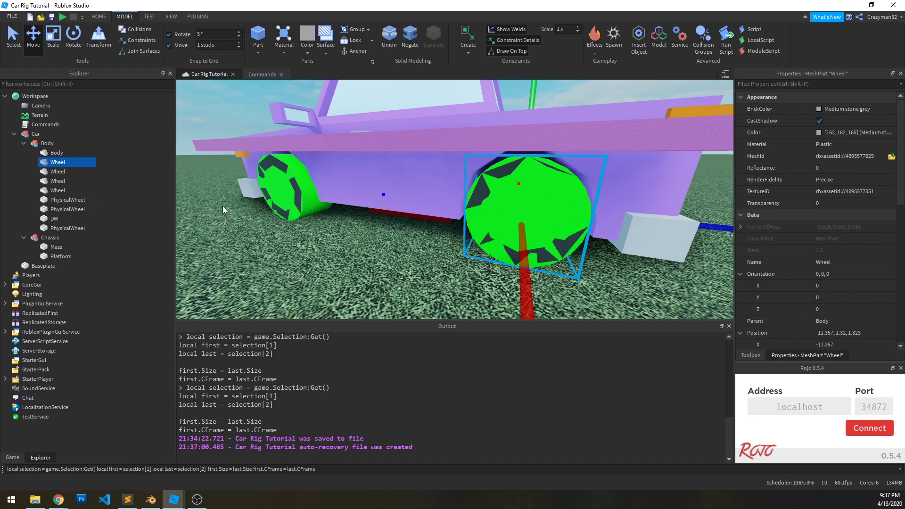
left_click(212, 225)
key("ctrl+z")
Group the front-left Wheel and its matching PhysicalWheel into a model named WheelFL.
left_click(74, 220)
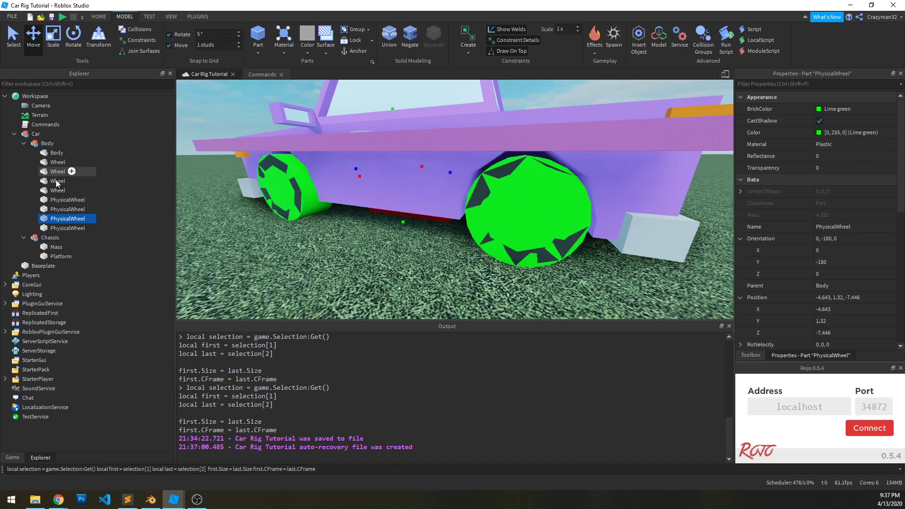
key("f")
key("a")
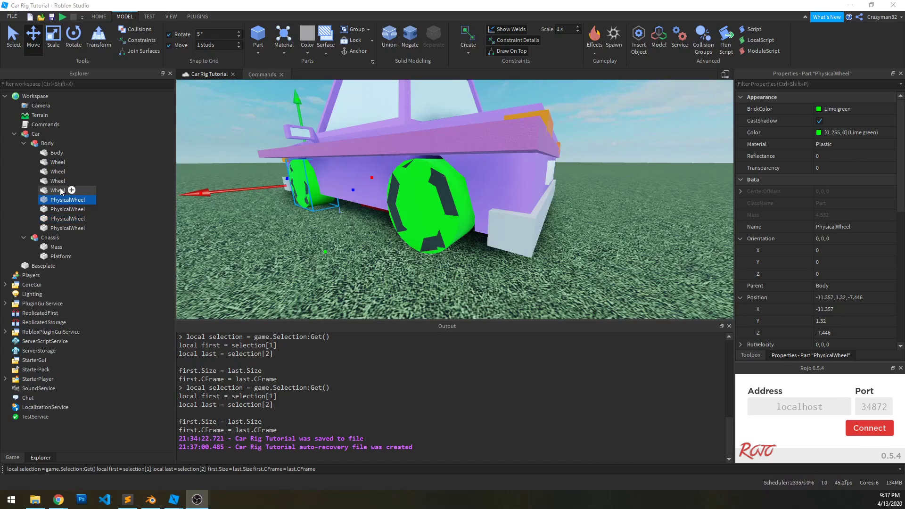
left_click(60, 189, "ctrl")
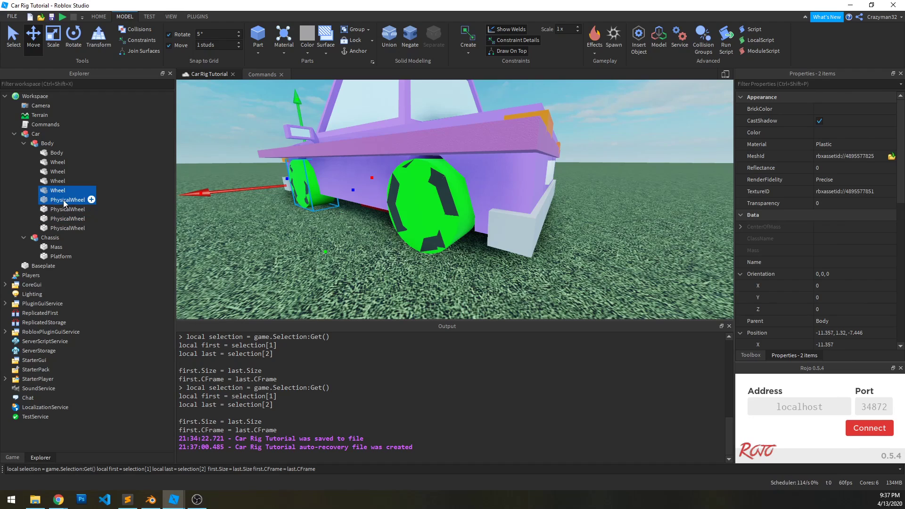
key("ctrl+g")
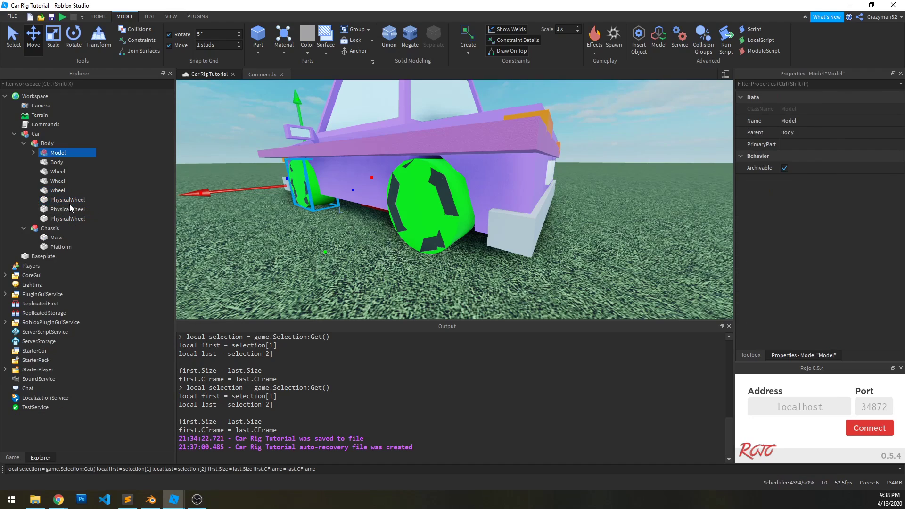
left_click(802, 122)
type("WheelFL")
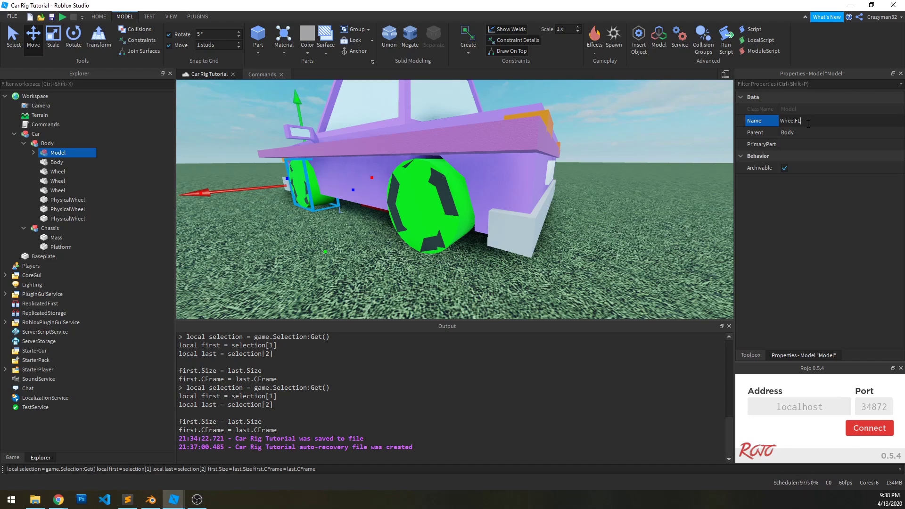
key("Return")
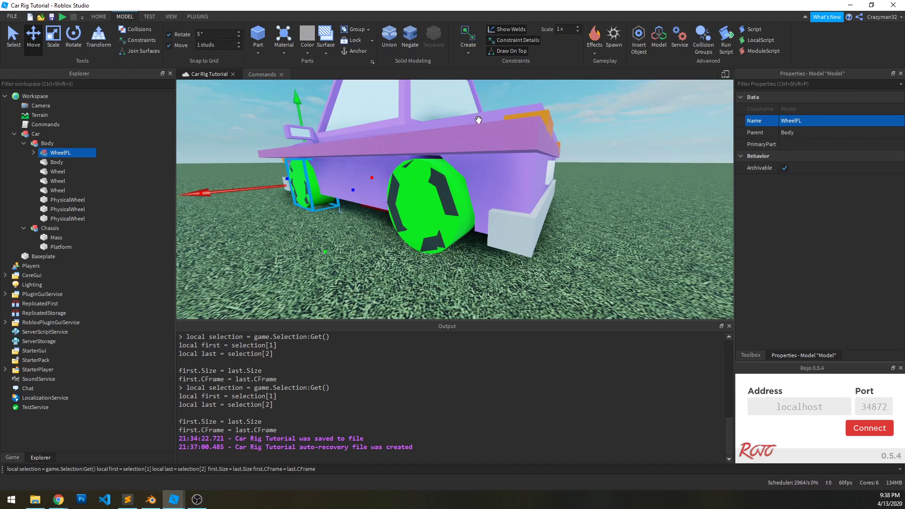
Group the rear-left Wheel and its matching PhysicalWheel into a model named WheelRL.
left_click(52, 171)
left_click(67, 201, "ctrl")
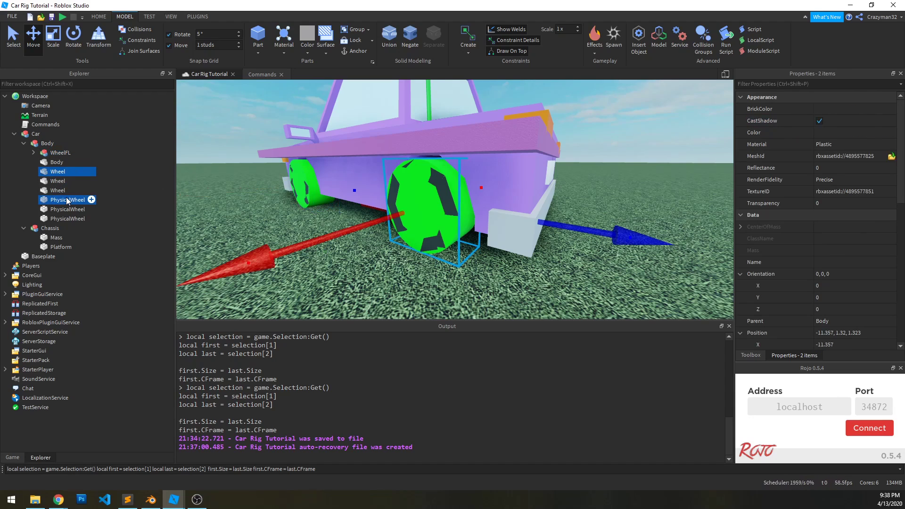
left_click(67, 200)
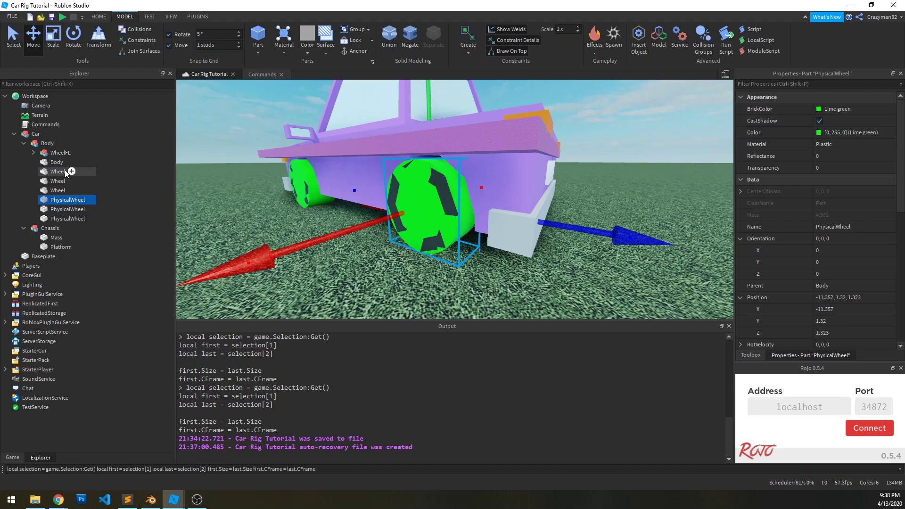
left_click(64, 170, "ctrl")
key("ctrl+g")
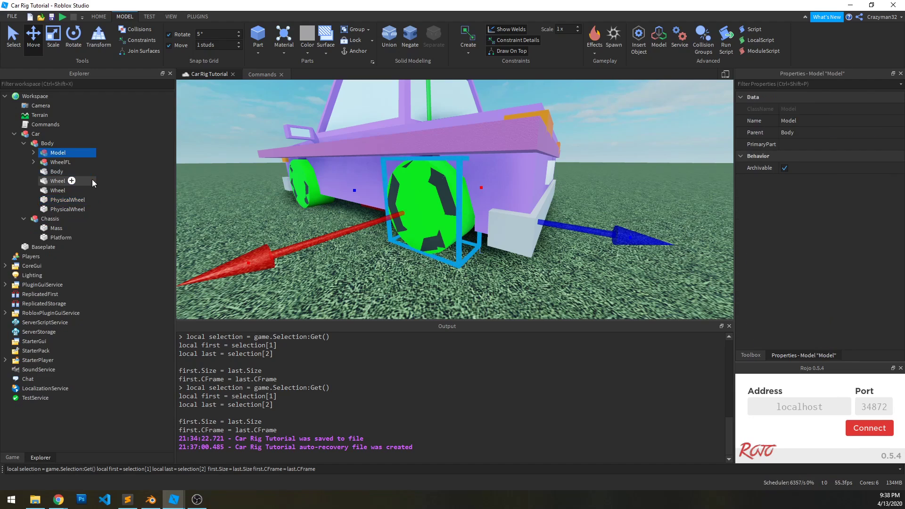
left_click(826, 122)
type("WheelRL")
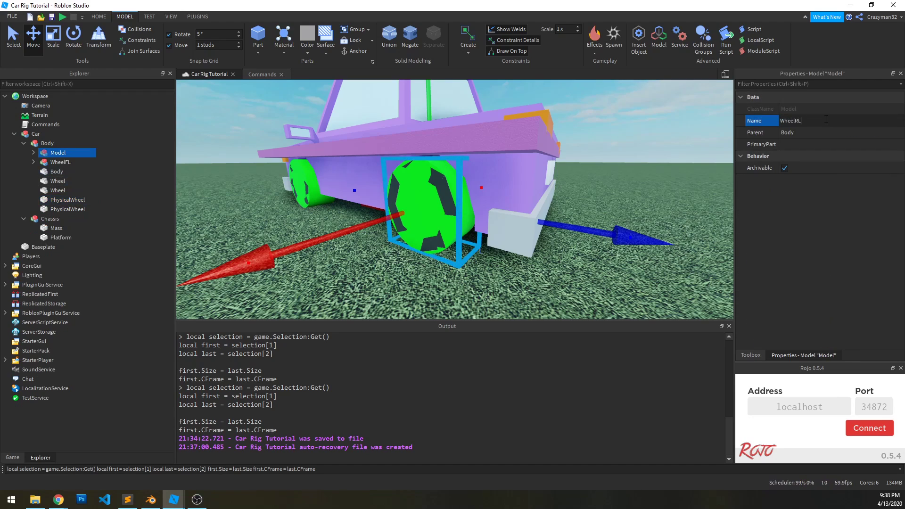
key("Return")
Group the front-right Wheel and its matching PhysicalWheel into a model named WheelFR.
key("d")
right_click_drag(391, 193, 367, 200)
key("d")
key("s")
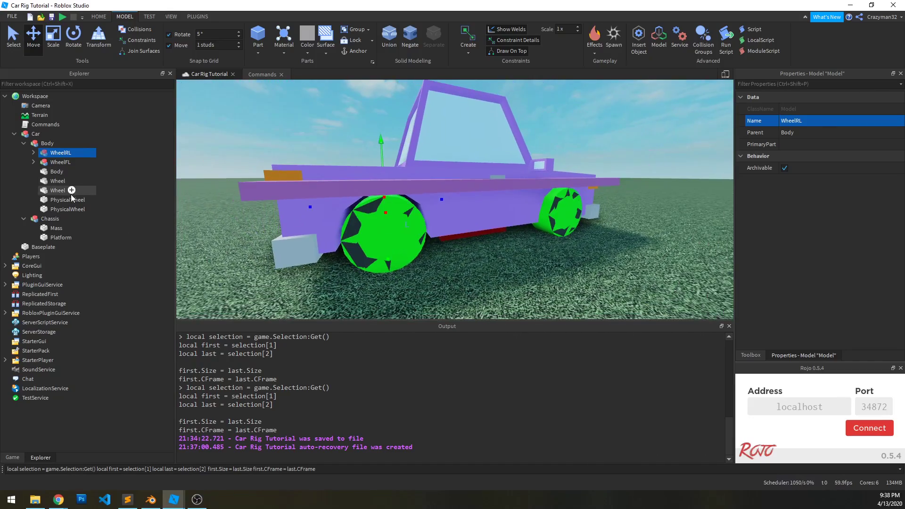
left_click(53, 180)
left_click(61, 203)
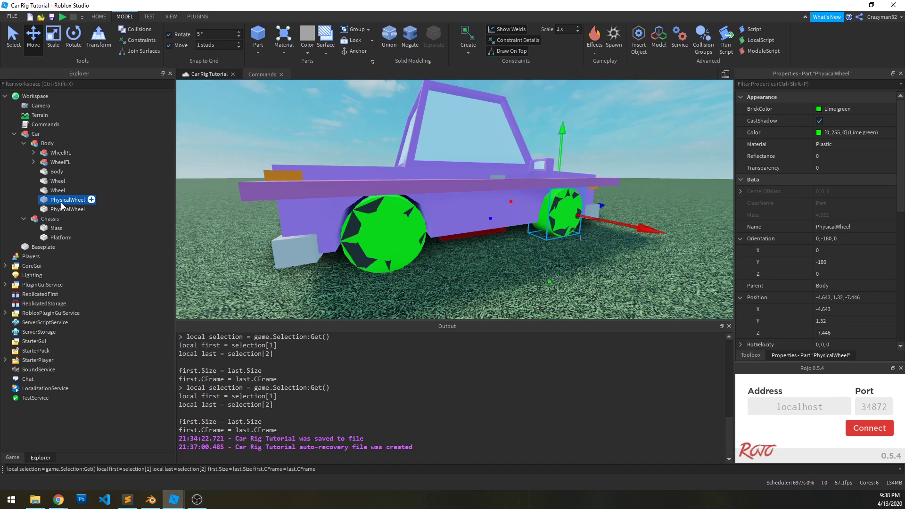
left_click(58, 182, "ctrl")
key("ctrl+g")
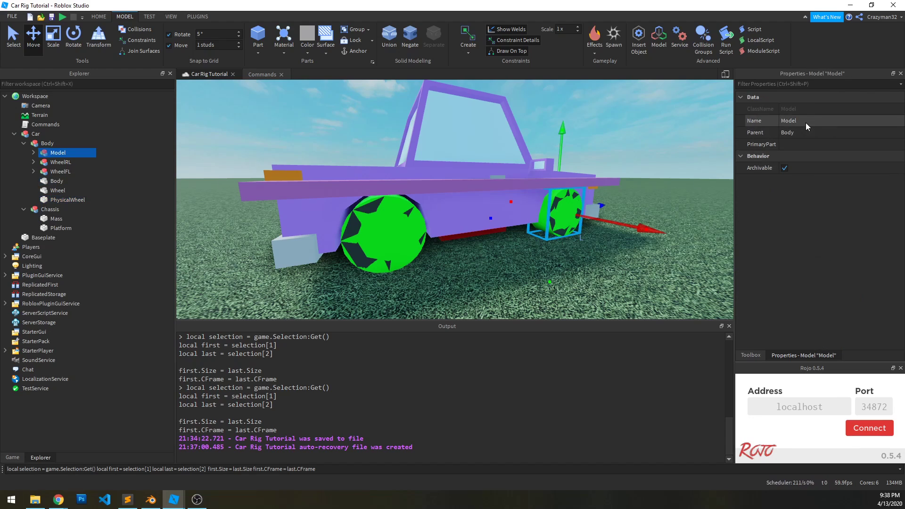
left_click(805, 123)
type("W")
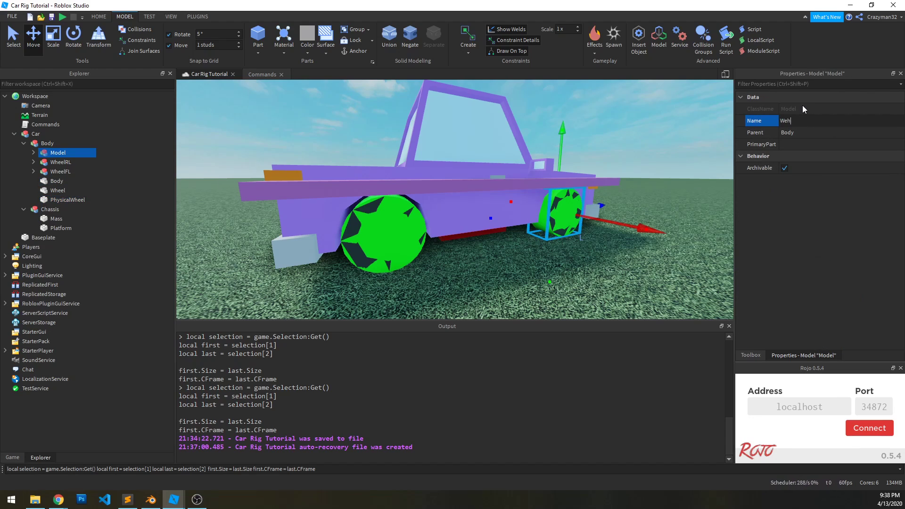
type("heelFR")
key("Return")
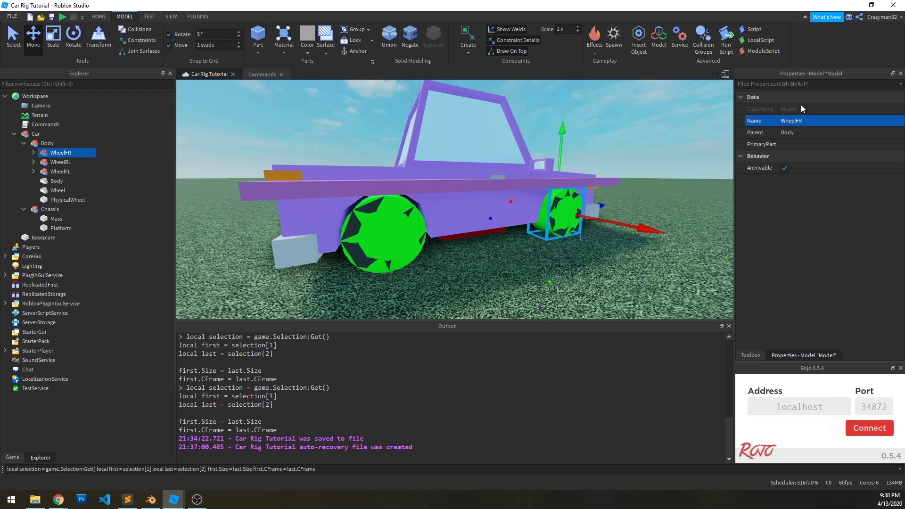
Group the remaining rear-right Wheel and PhysicalWheel into a model named WheelRR and save the place.
left_click(53, 190)
left_click(63, 200, "ctrl")
key("ctrl+g")
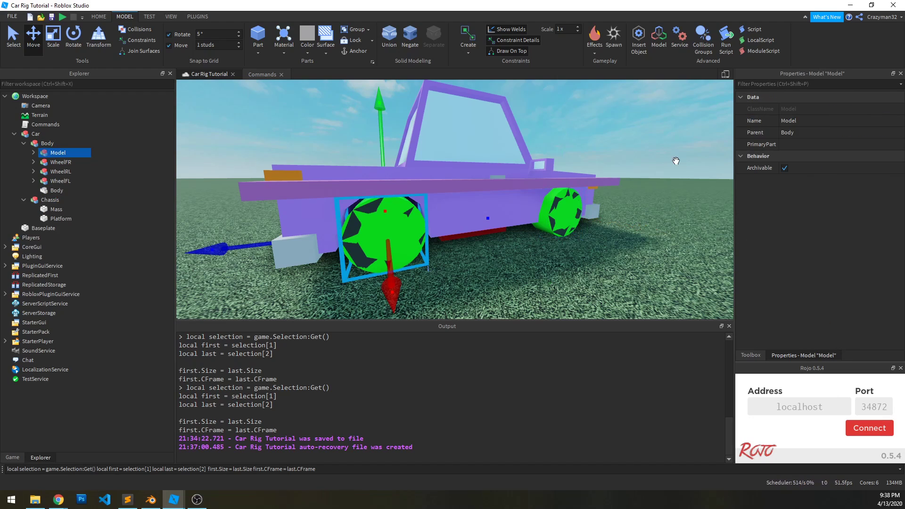
left_click(837, 122)
type("WheelRR")
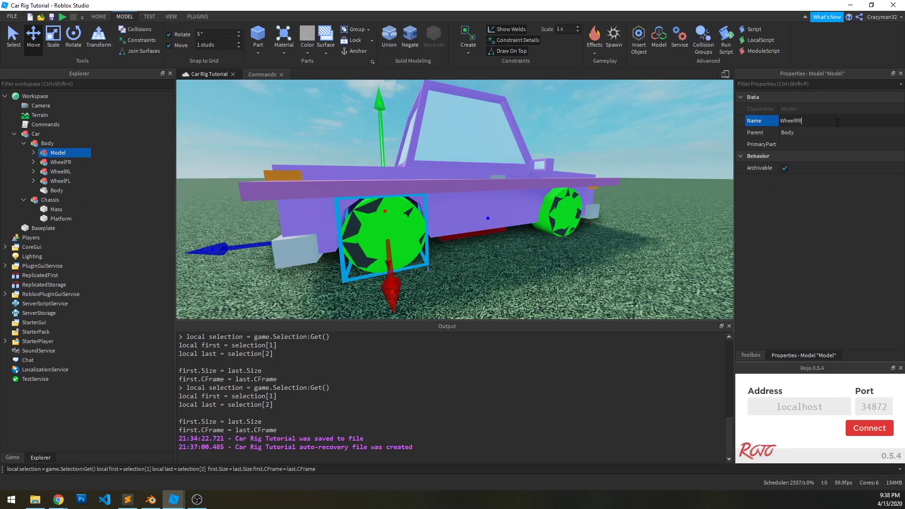
key("Return")
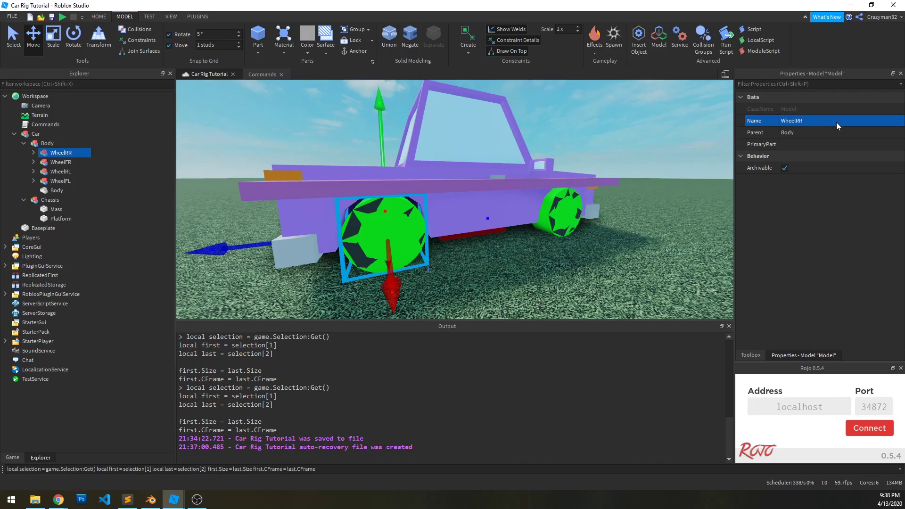
right_click_drag(534, 258, 534, 259)
key("ctrl+s")
Examine the regrouped car from different angles and select the Mass part in the Chassis model.
left_click(534, 258)
scroll(534, 259, "down", 3)
key("a")
key("w")
key("w")
right_click_drag(467, 264, 466, 264)
key("s")
right_click_drag(409, 228, 409, 228)
key("e")
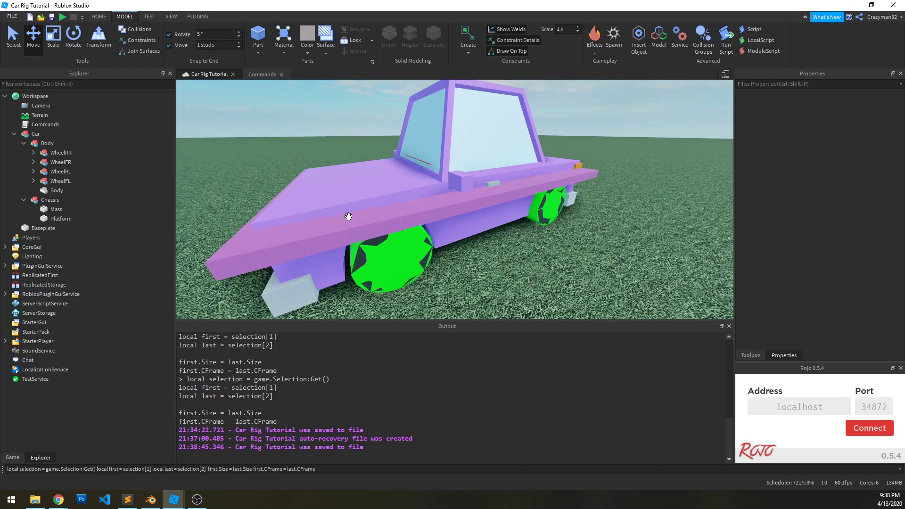
key("s")
left_click(60, 218)
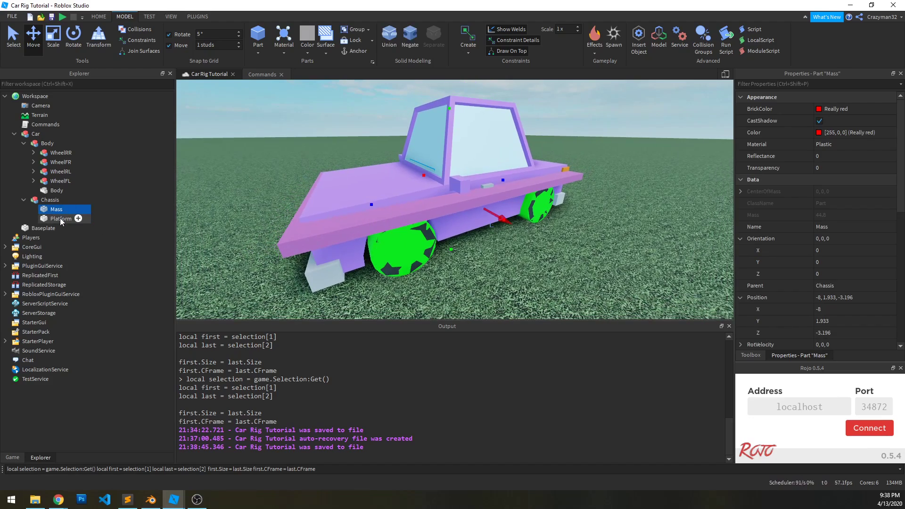
left_click(464, 271)
key("s")
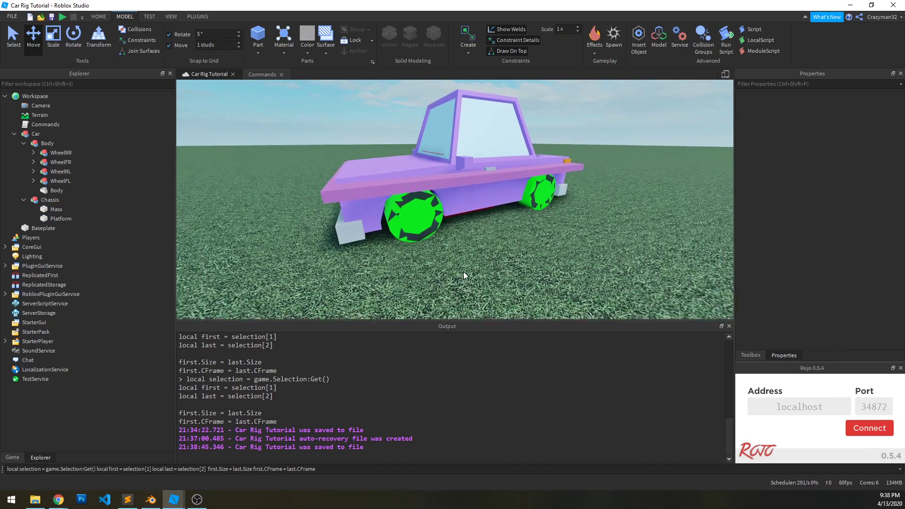
right_click_drag(358, 270, 359, 270)
key("s")
left_click(127, 500)
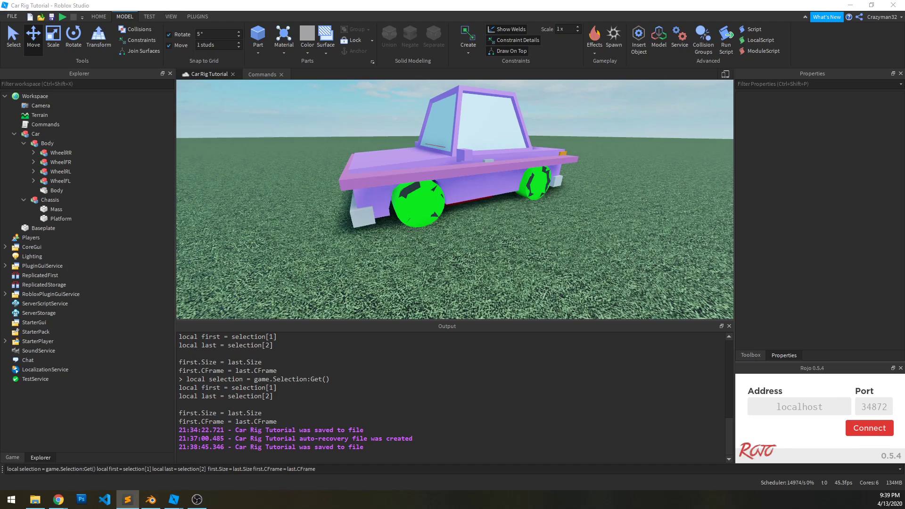
key("alt+Tab")
key("w")
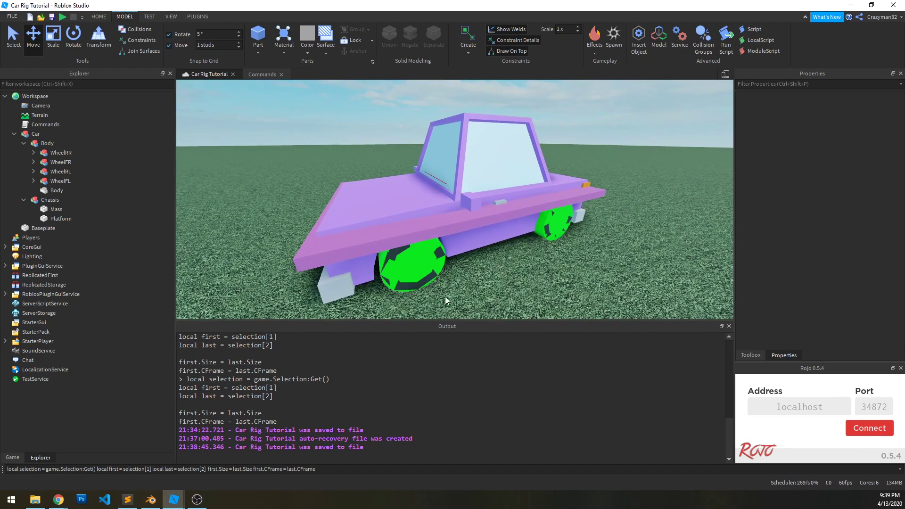
key("q")
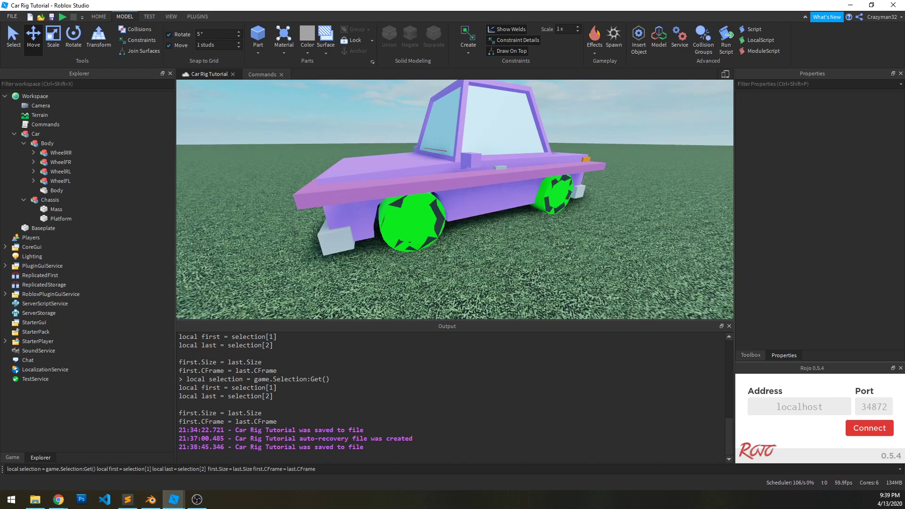
key("alt+Tab")
key("alt+Tab")
key("a")
right_click_drag(541, 253, 542, 254)
key("d")
right_click_drag(473, 247, 480, 269)
right_click_drag(244, 249, 243, 228)
key("e")
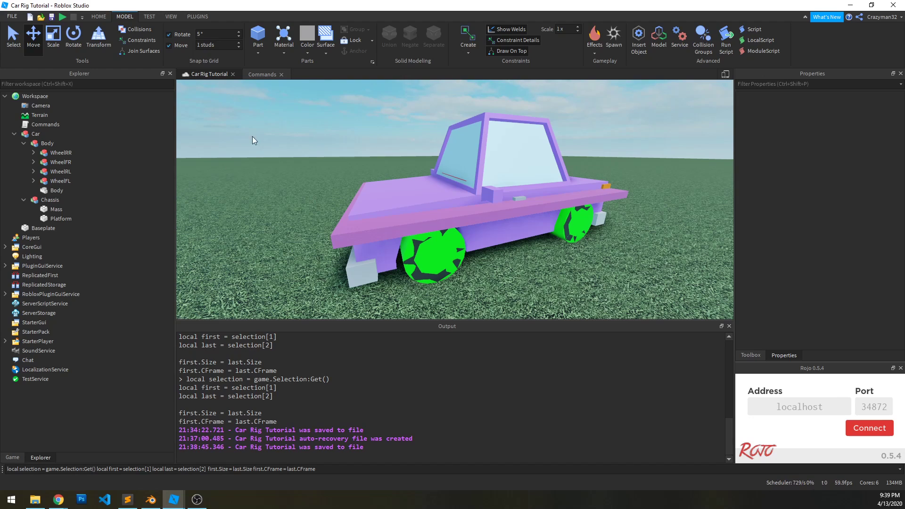
right_click_drag(318, 100, 317, 103)
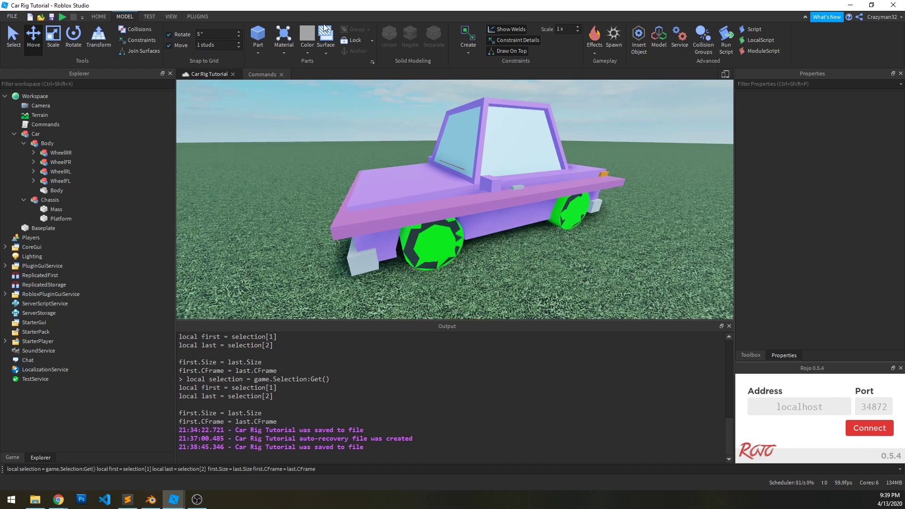
left_click(471, 48)
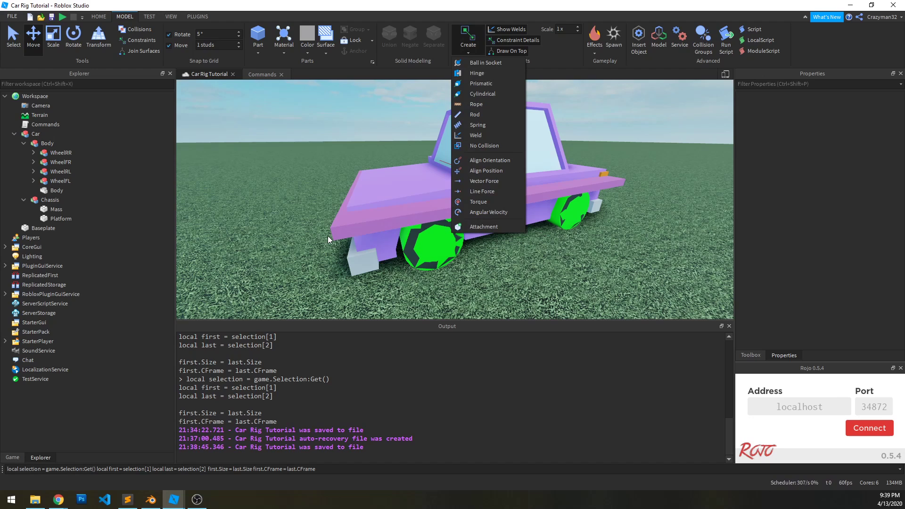
left_click(254, 219)
right_click_drag(254, 219, 256, 218)
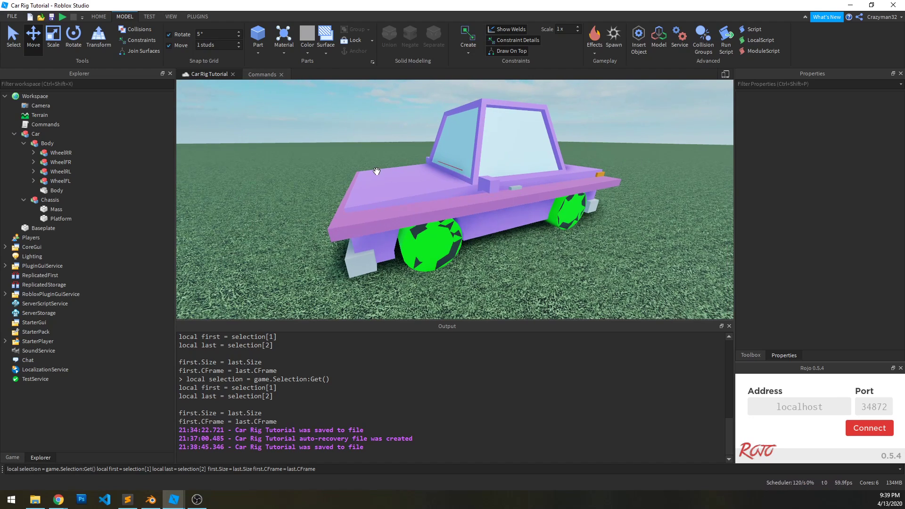
right_click_drag(376, 172, 382, 174)
key("w")
key("s")
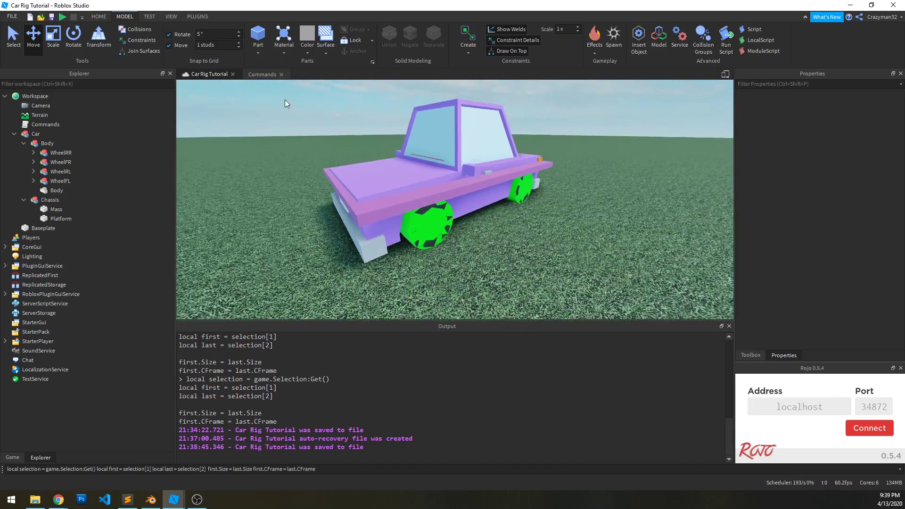
Replace the Size and CFrame lines of the Commands script with local w = Instance.new("WeldConstraint").
left_click(263, 74)
left_click_drag(426, 150, 179, 139)
left_click(393, 150)
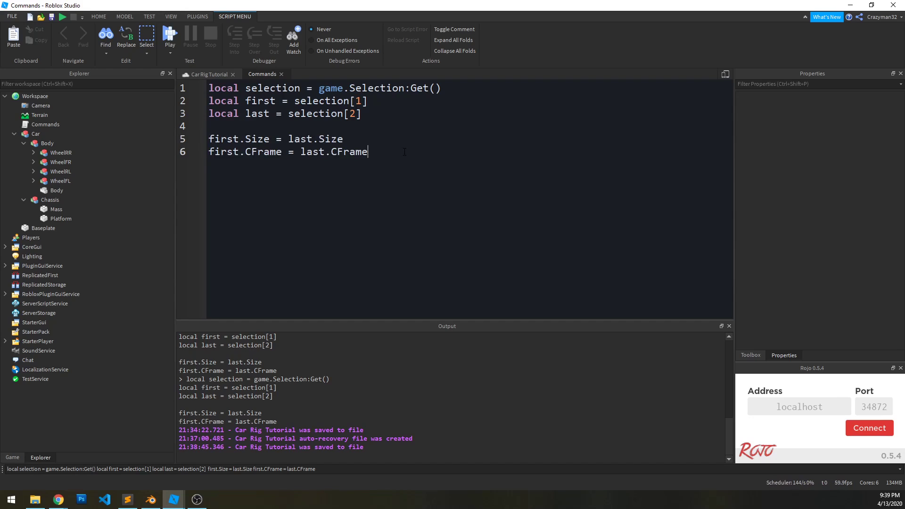
left_click_drag(393, 150, 161, 126)
type("l")
key("Tab")
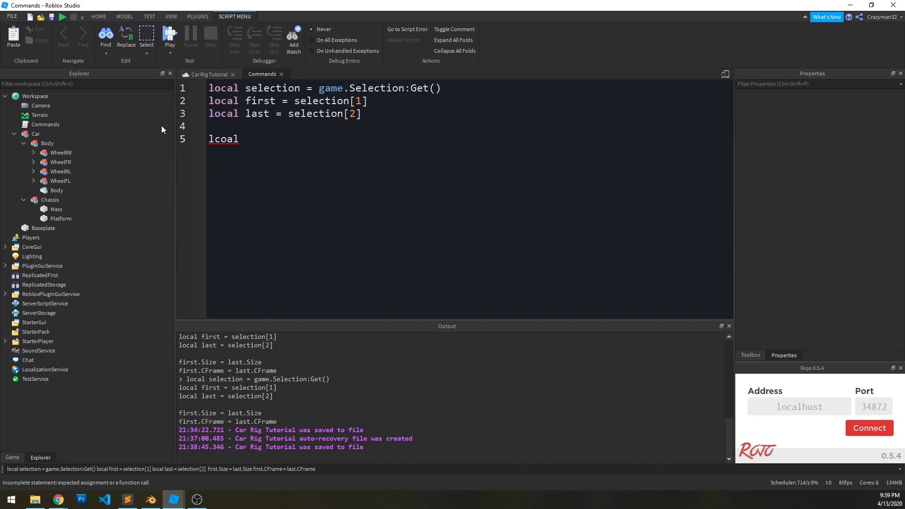
key("BackSpace")
key("BackSpace")
key("BackSpace")
key("BackSpace")
key("BackSpace")
type("local w = I")
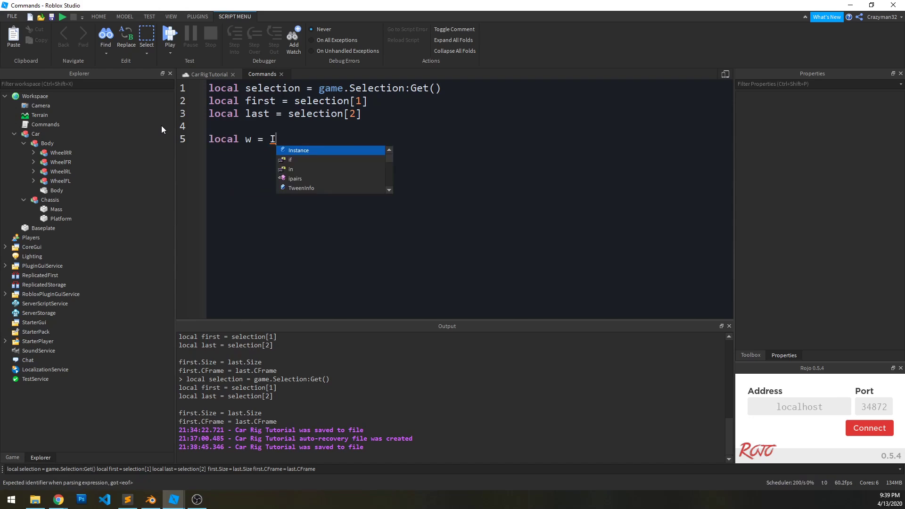
type("nstance.new(\"WeldConstraint\")  ")
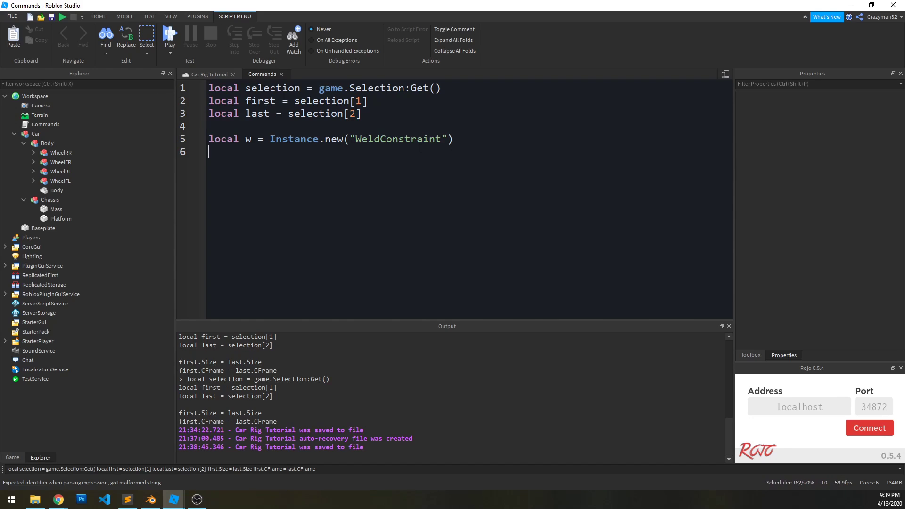
Add lines to the Commands script setting w.Part0 = first, w.Part1 = last and w.Parent = first.
type("w.Paren")
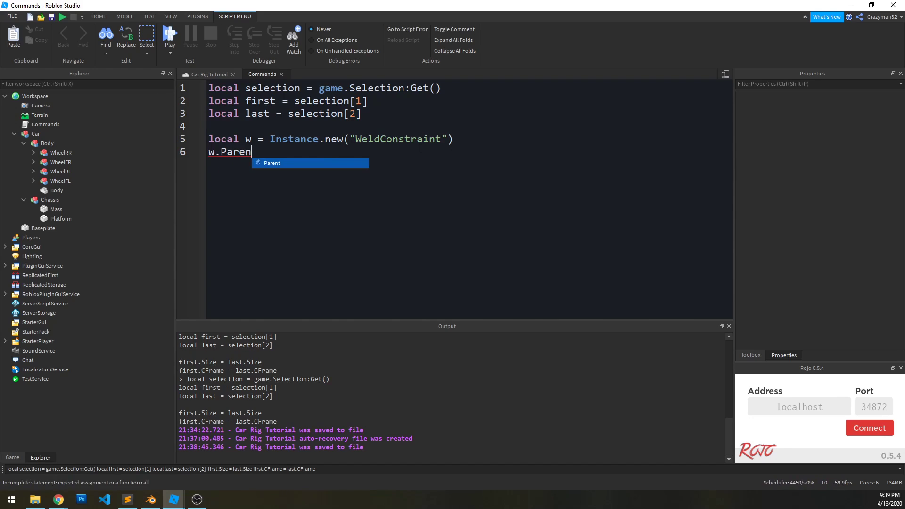
type("t = first")
key("Up")
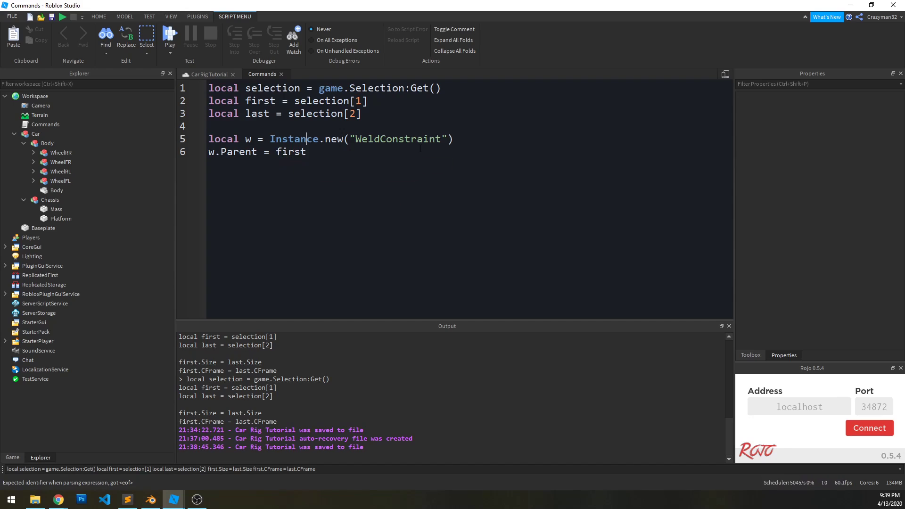
key("End")
key("Return")
type("w.Part0 = ")
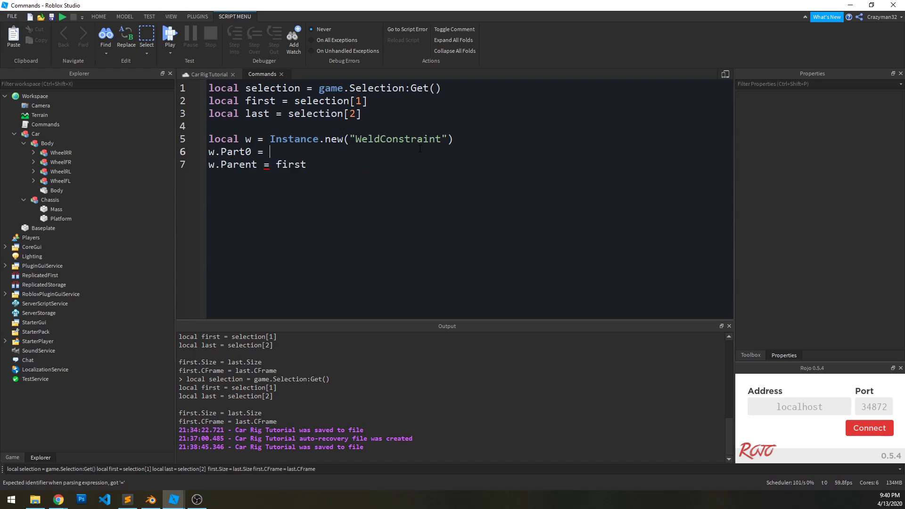
type("first")
key("Return")
type("w.Part")
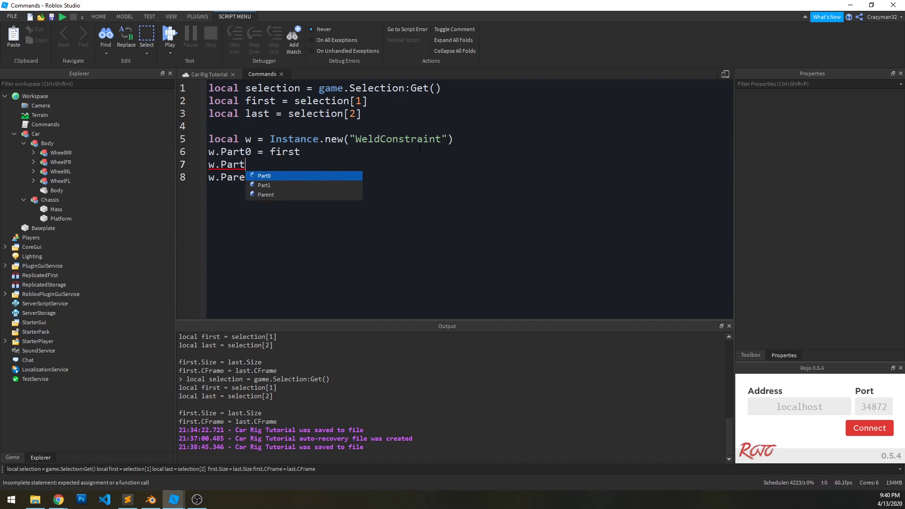
type("1 = last")
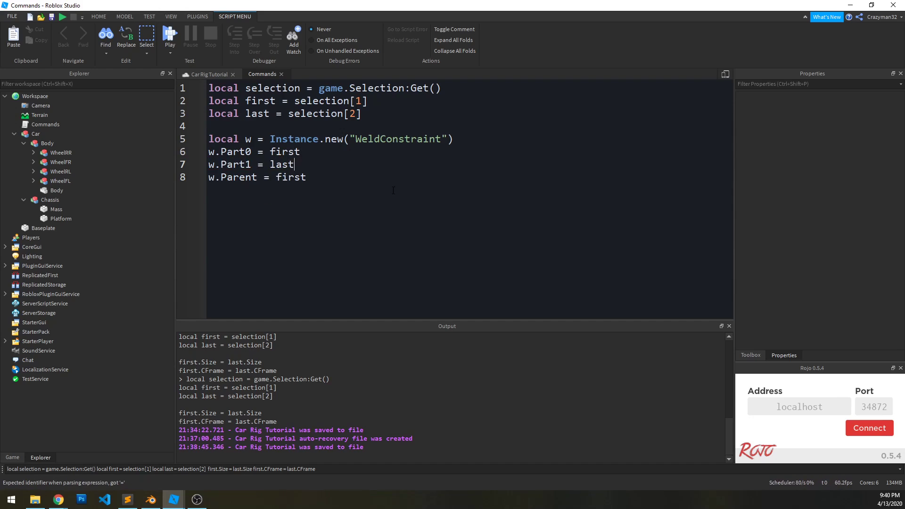
Copy the entire code of the Commands script.
key("ctrl+a")
left_click(328, 207)
key("ctrl+a")
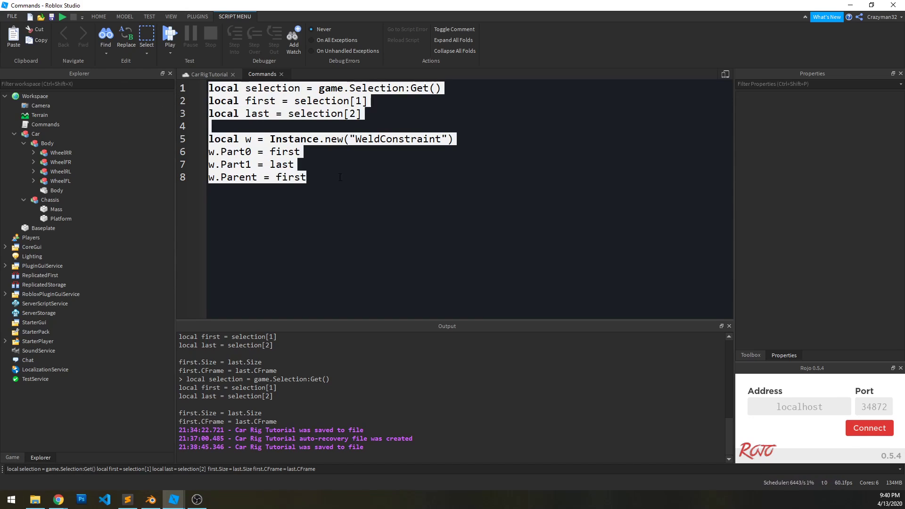
left_click(373, 191)
key("ctrl+a")
key("ctrl+c")
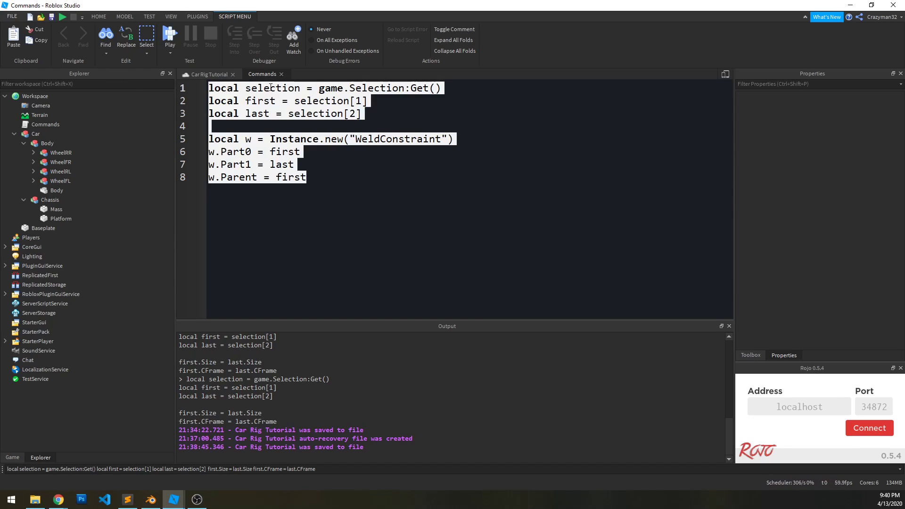
Return to the place view and expand the WheelFL, WheelRL, WheelFR and WheelRR models to reach their wheel parts.
left_click(209, 74)
key("w")
key("d")
right_click_drag(293, 206, 292, 206)
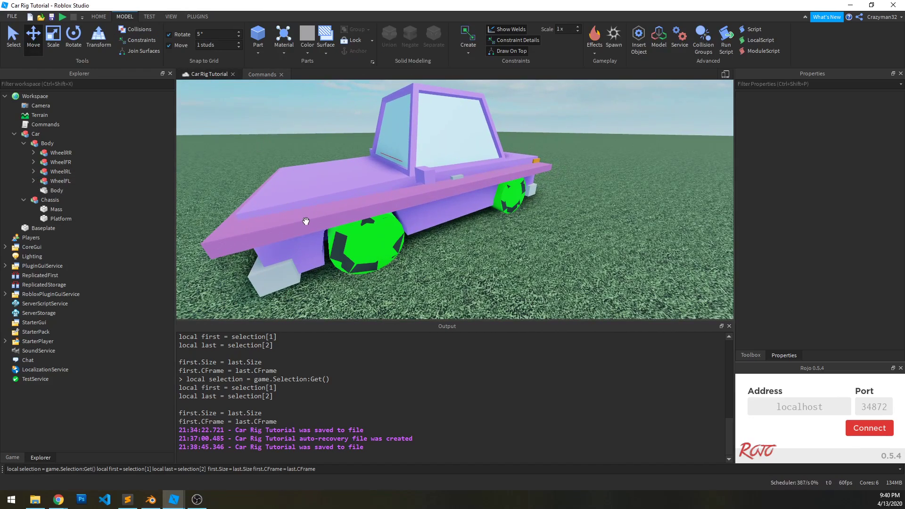
left_click(33, 181)
left_click(33, 171)
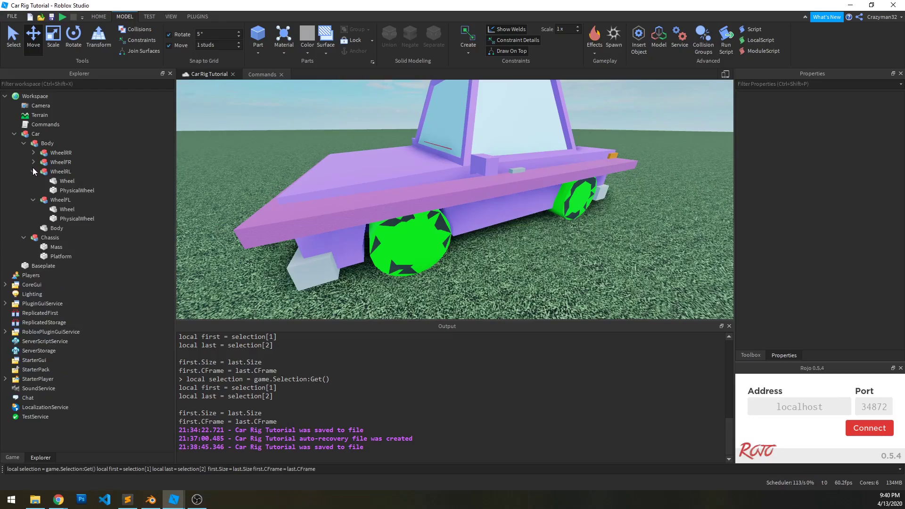
left_click(33, 162)
left_click(33, 152)
left_click(67, 162)
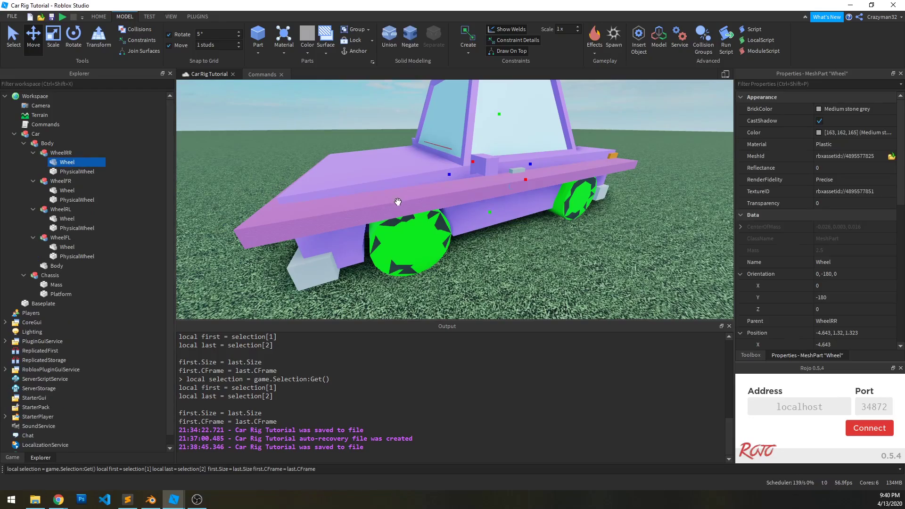
key("d")
right_click_drag(398, 202, 400, 202)
key("w")
key("a")
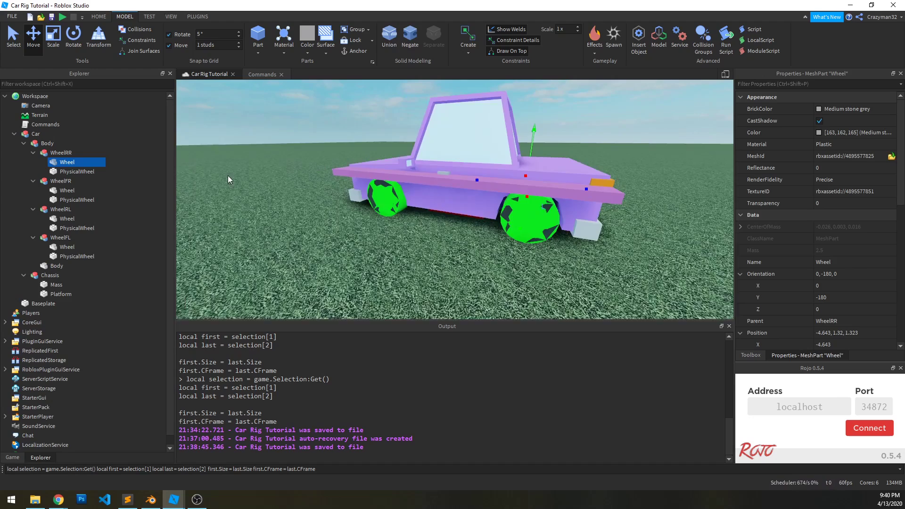
right_click_drag(228, 175, 303, 182)
left_click(156, 178)
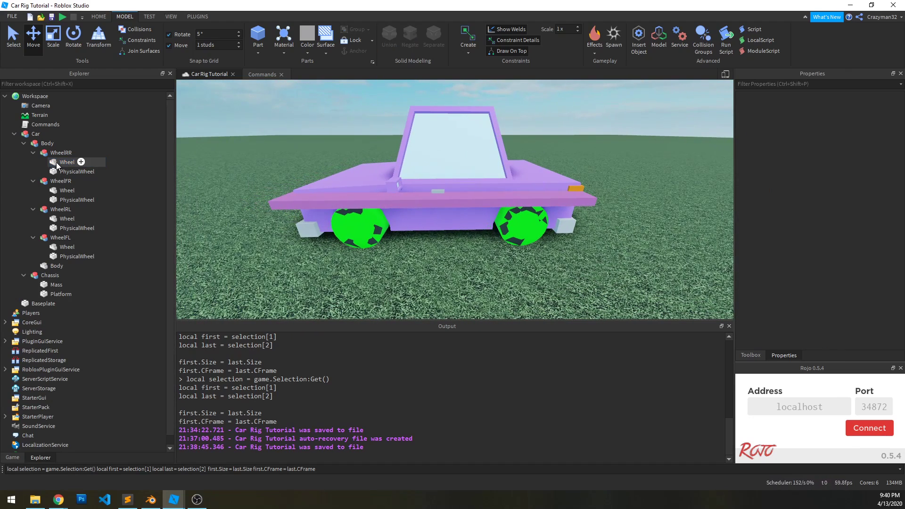
Run the copied weld code as a command on WheelRR's Wheel and PhysicalWheel, then inspect the resulting WeldConstraint.
left_click(57, 162, "ctrl")
left_click(71, 172, "ctrl")
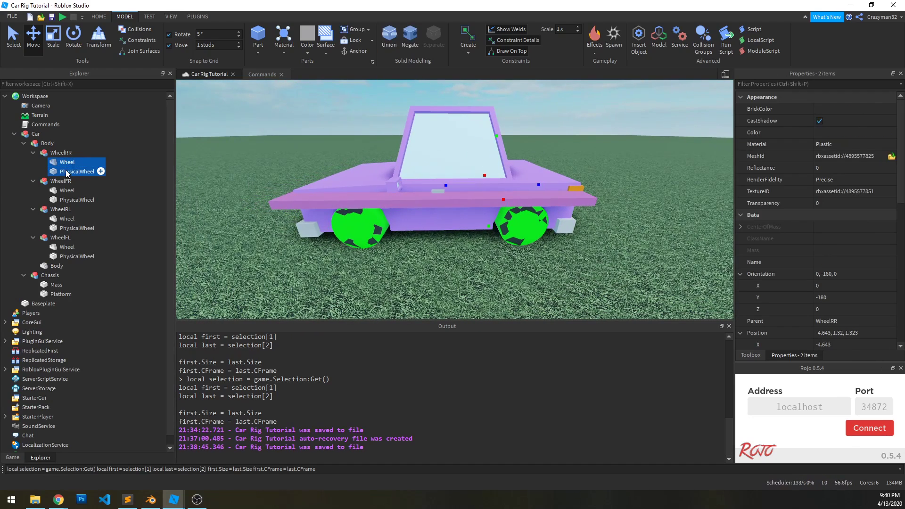
left_click(277, 71)
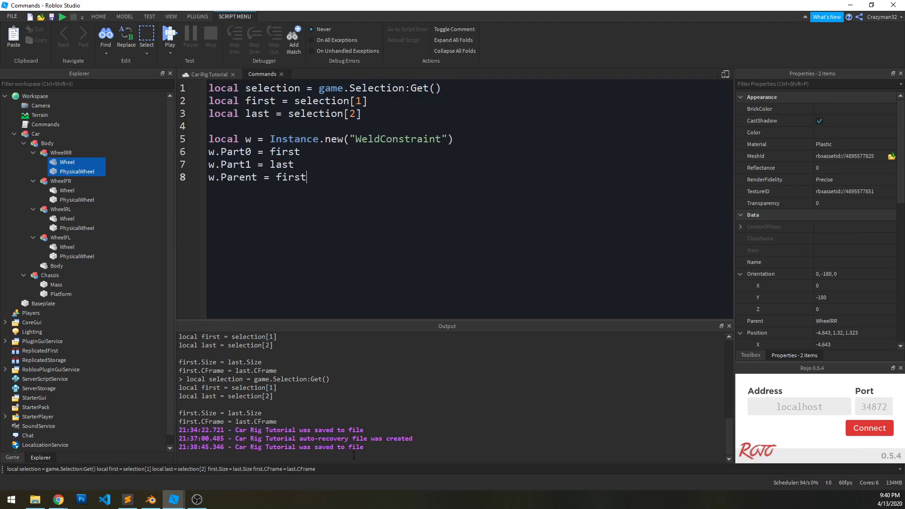
left_click(360, 469)
key("ctrl+a")
key("ctrl+v")
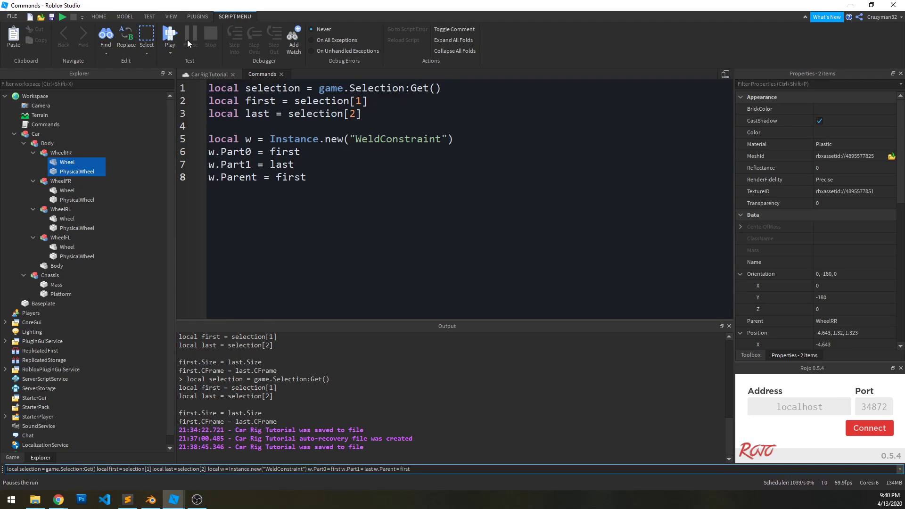
left_click(199, 73)
left_click(432, 469)
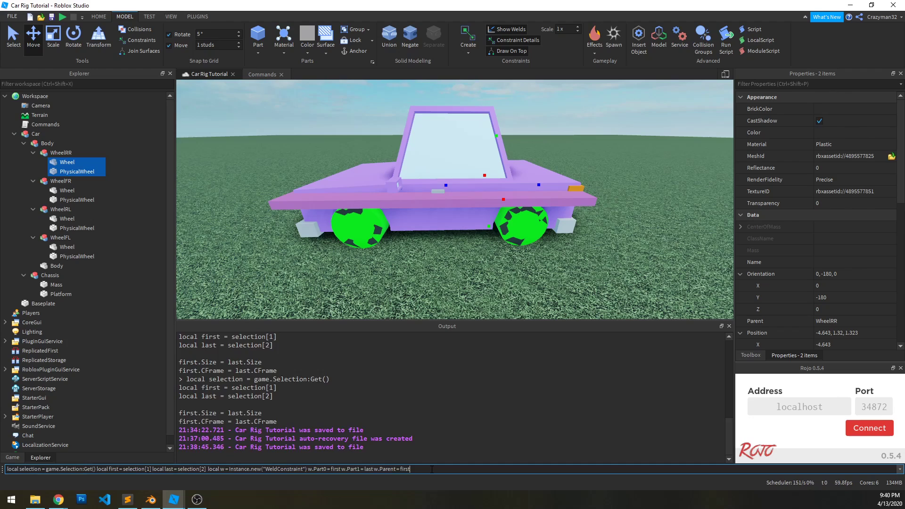
key("Return")
left_click(42, 161)
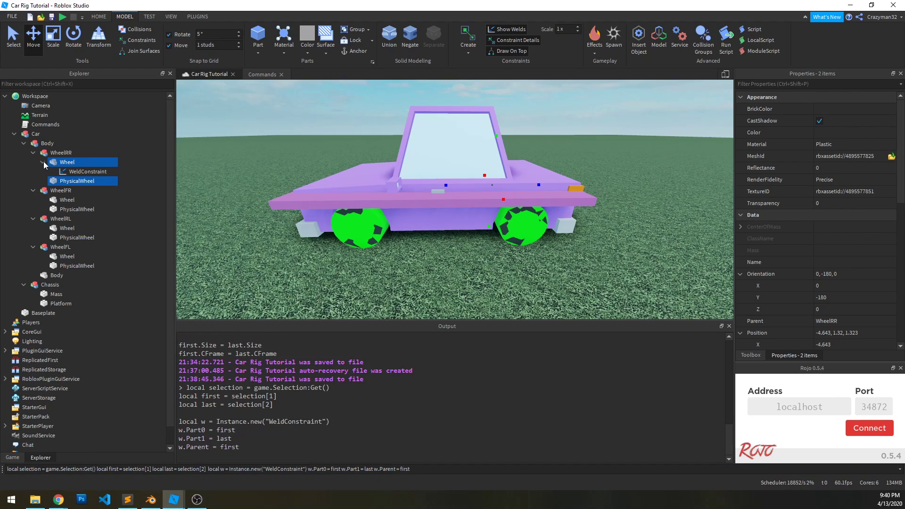
left_click(88, 172)
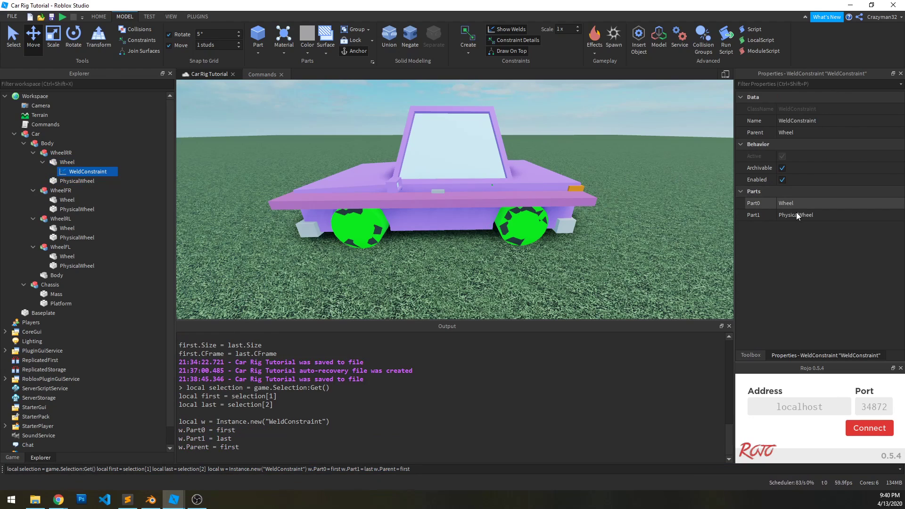
Weld the Wheel to the PhysicalWheel in the WheelFR model by running the same weld command.
left_click(67, 200)
left_click(70, 209, "ctrl")
left_click(421, 468)
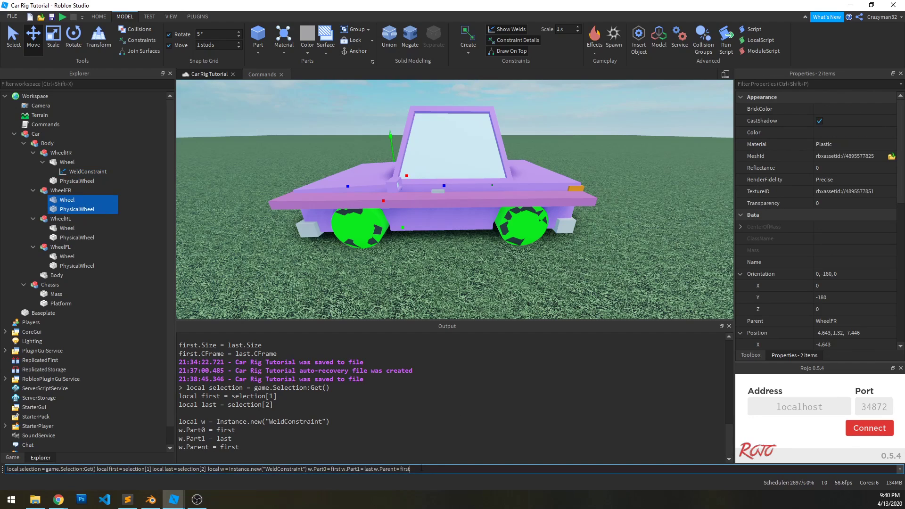
key("Return")
Weld the Wheel to the PhysicalWheel in the WheelRL model by running the same weld command.
left_click(67, 228)
left_click(77, 237, "ctrl")
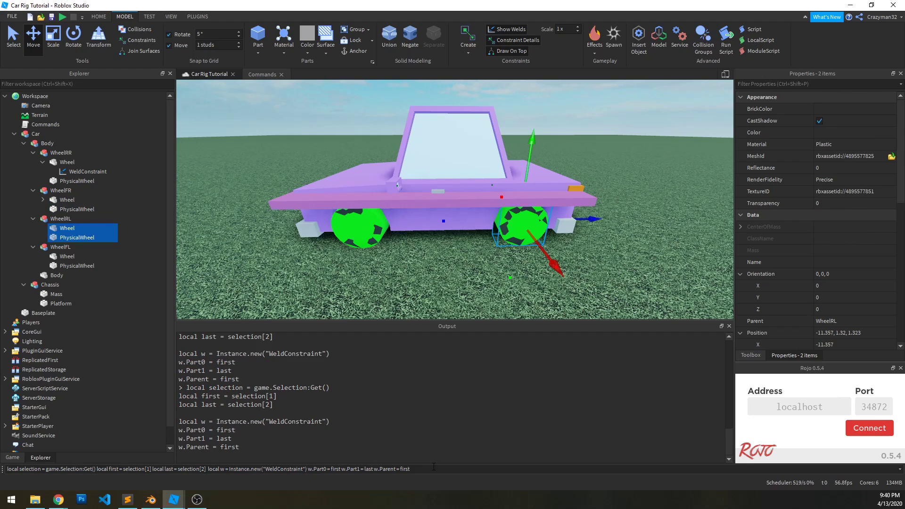
key("Return")
Weld the Wheel to the PhysicalWheel in the WheelFL model with the same command and save the place.
left_click(67, 256)
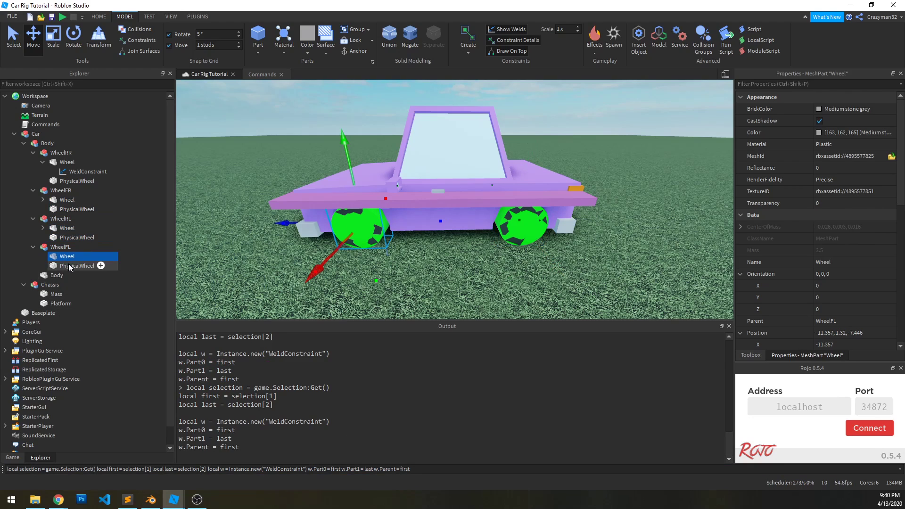
left_click(69, 266, "ctrl")
left_click(459, 468)
key("Return")
key("a")
right_click_drag(251, 295, 283, 273)
left_click(283, 273)
key("w")
key("q")
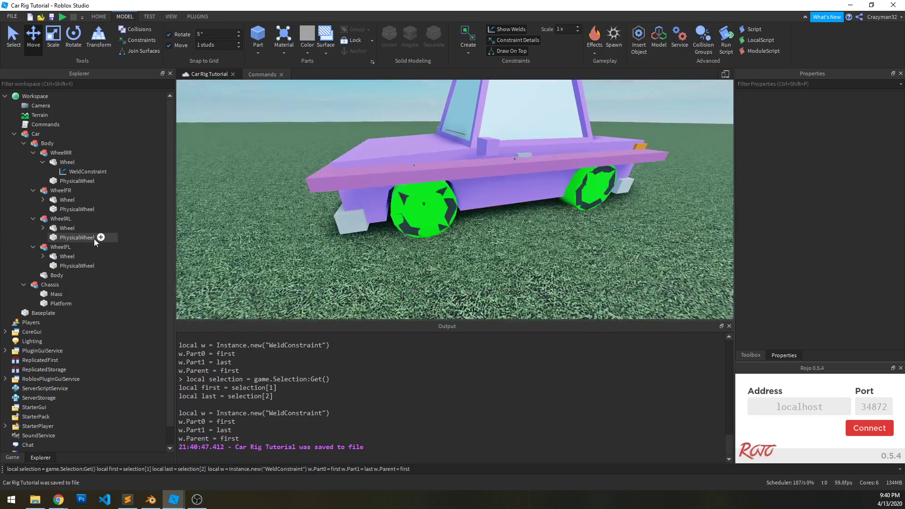
Weld the Body mesh to the chassis Platform by running the same weld command on both parts.
key("a")
key("d")
key("s")
key("w")
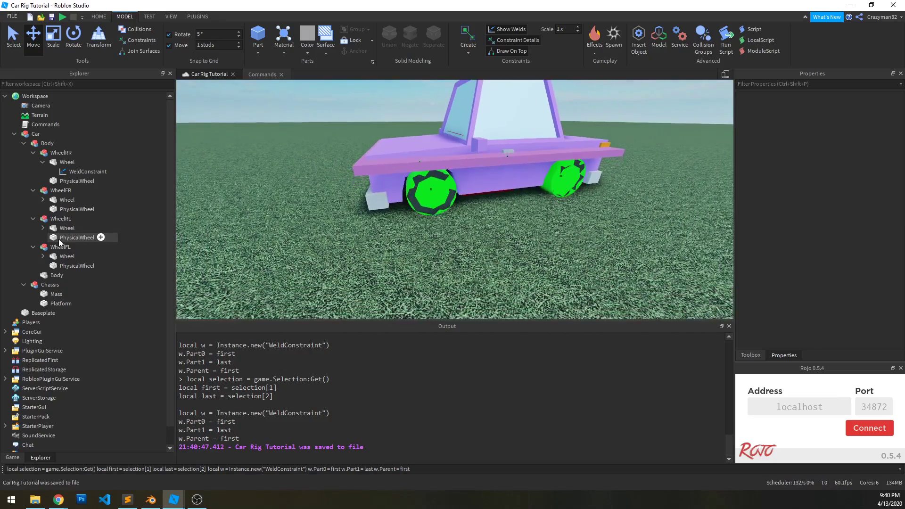
key("e")
left_click(58, 275)
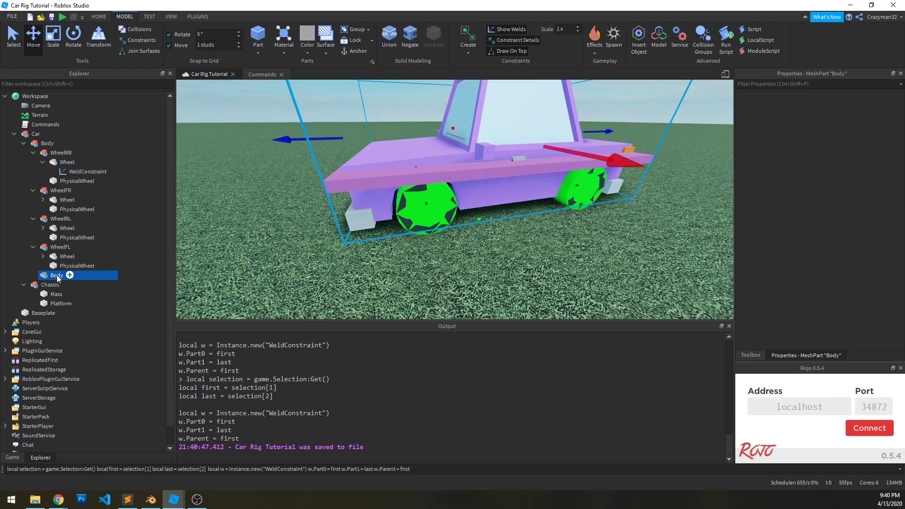
left_click(58, 305, "ctrl")
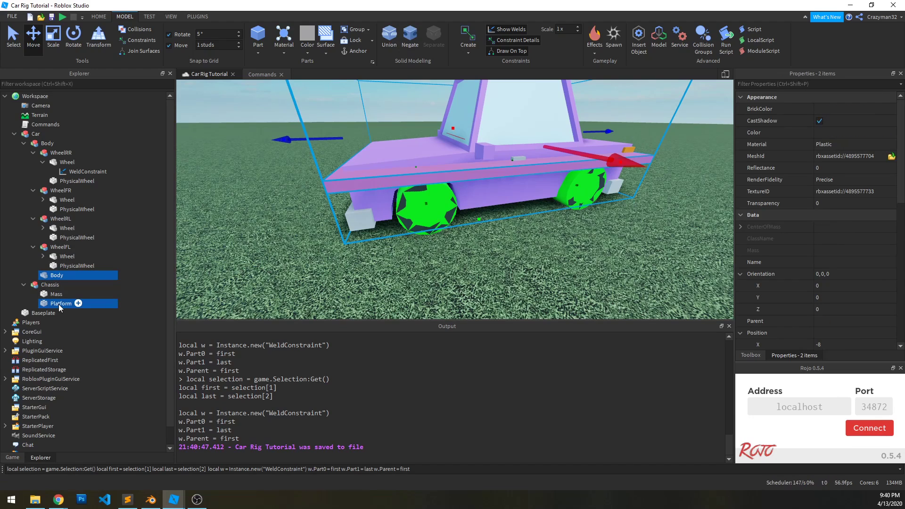
left_click(438, 470)
key("Return")
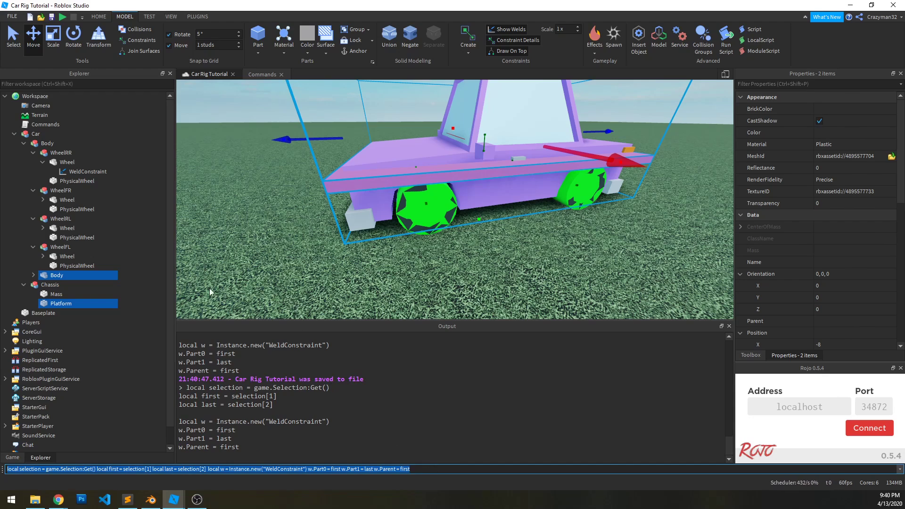
Weld the Mass part to the Platform in the Chassis model with the same weld command.
left_click(46, 296, "shift")
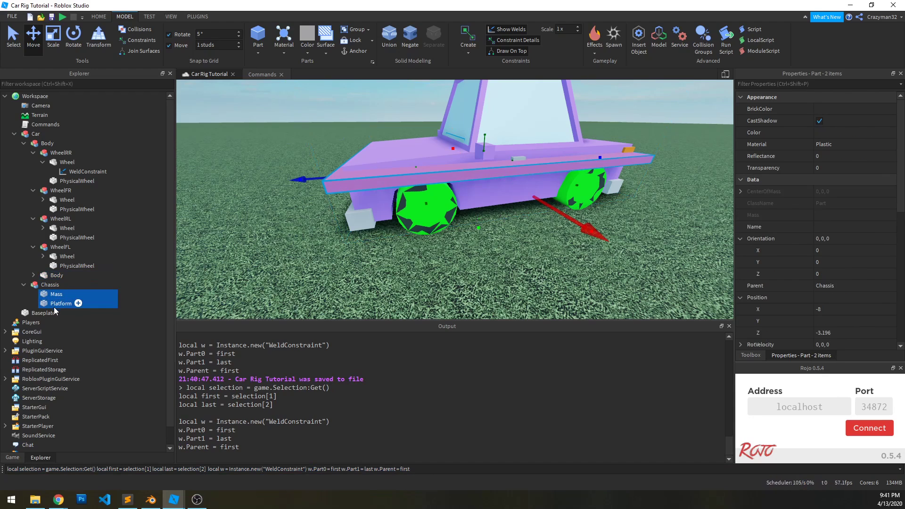
left_click(418, 473)
key("Return")
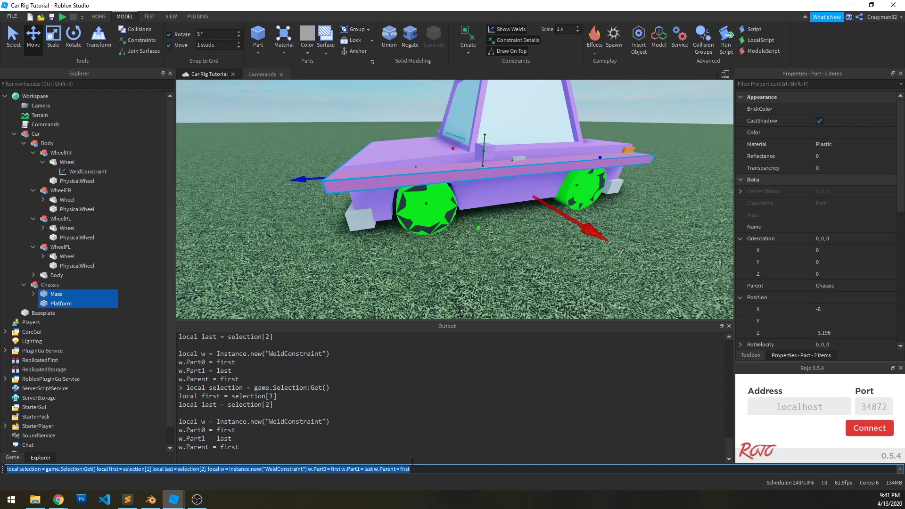
left_click(352, 271)
right_click_drag(350, 274, 339, 272)
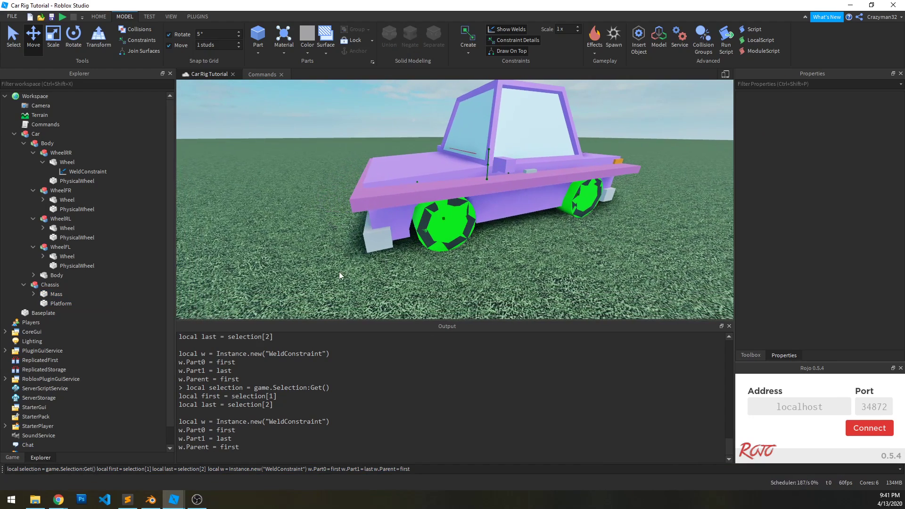
Set the Car model's PrimaryPart to Platform and save the place.
left_click(33, 134)
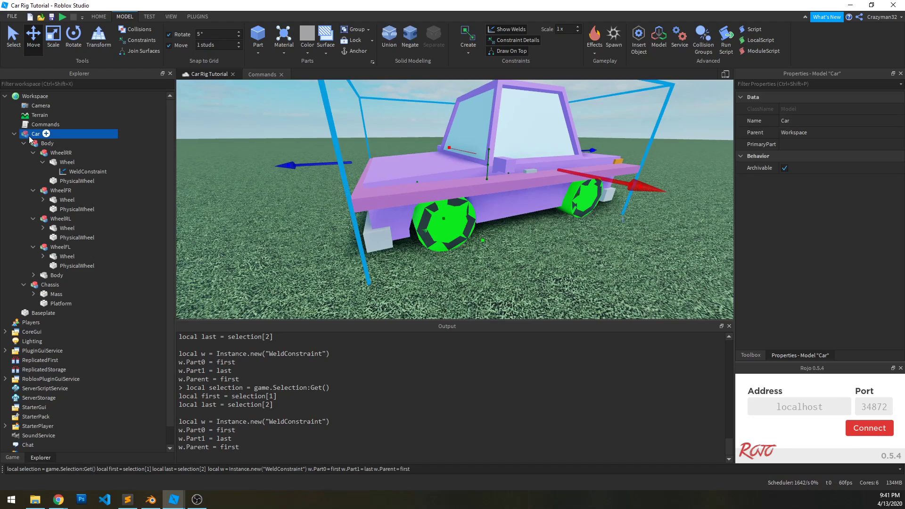
left_click(802, 142)
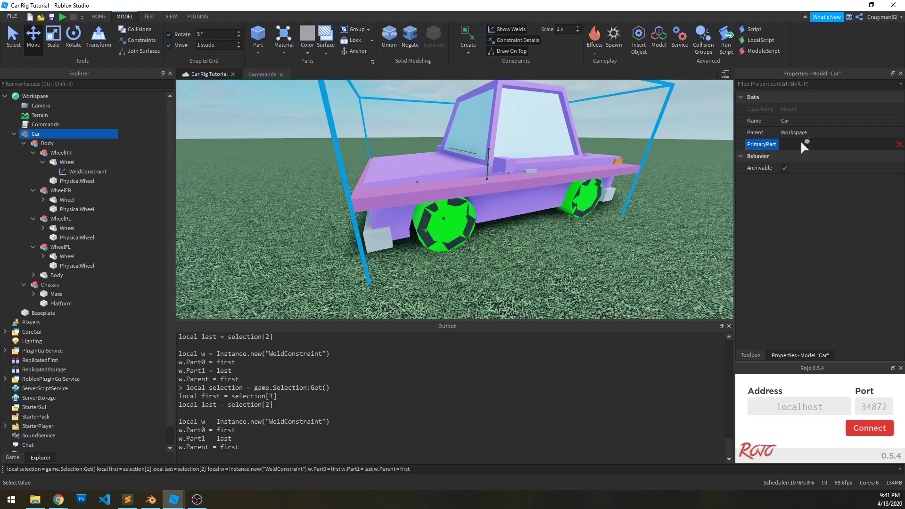
left_click(59, 304)
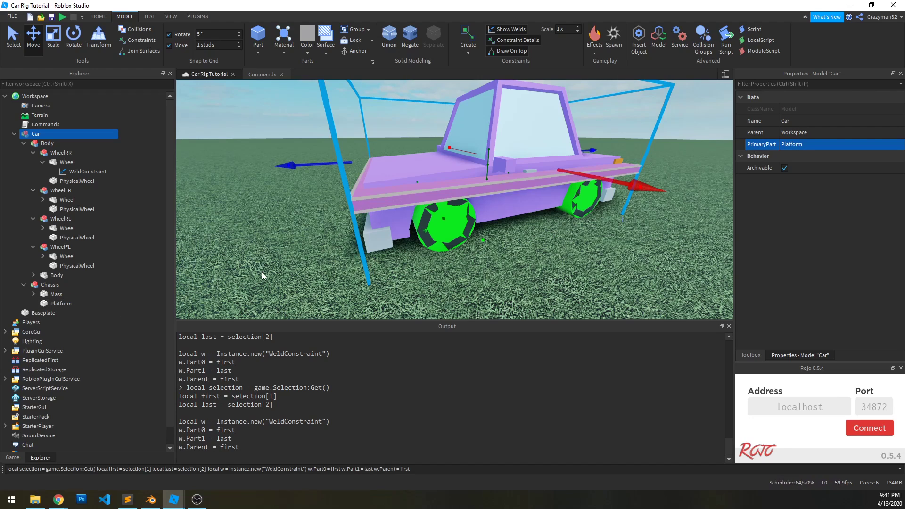
right_click_drag(261, 272, 268, 268)
key("ctrl+s")
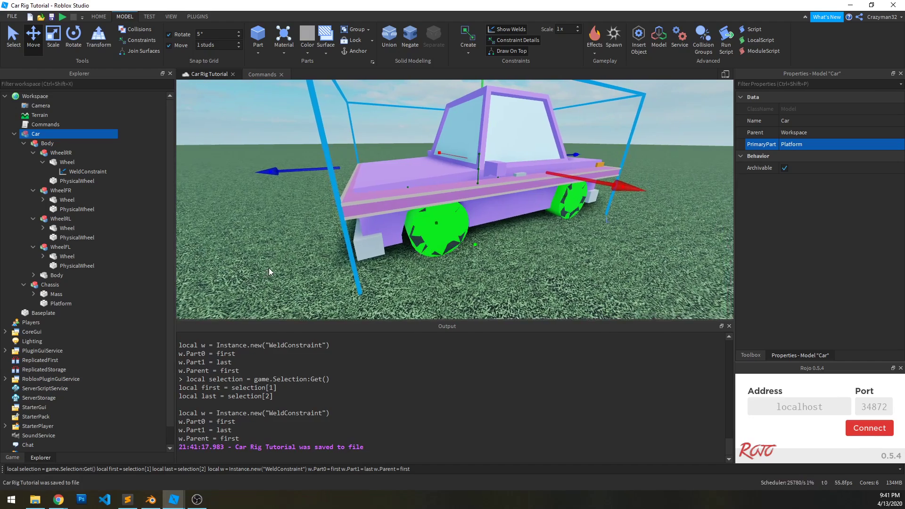
scroll(269, 268, "down", 4)
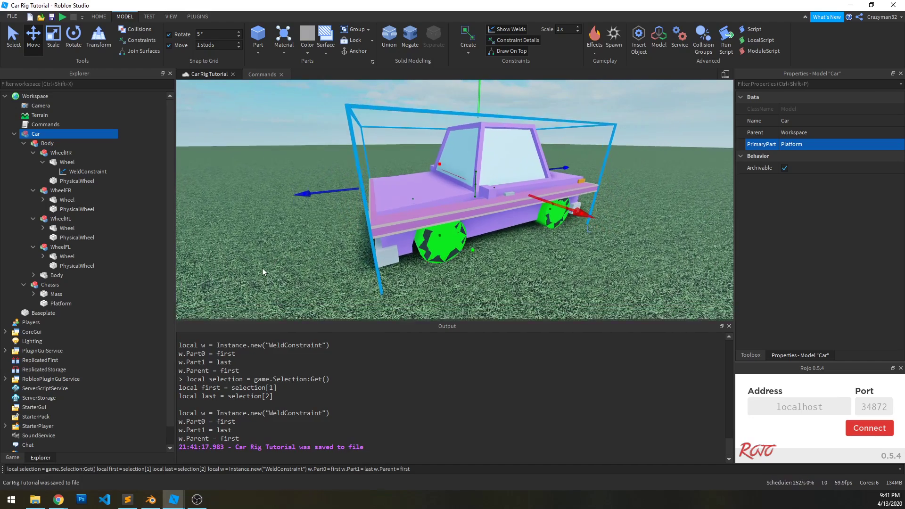
right_click_drag(263, 271, 263, 264)
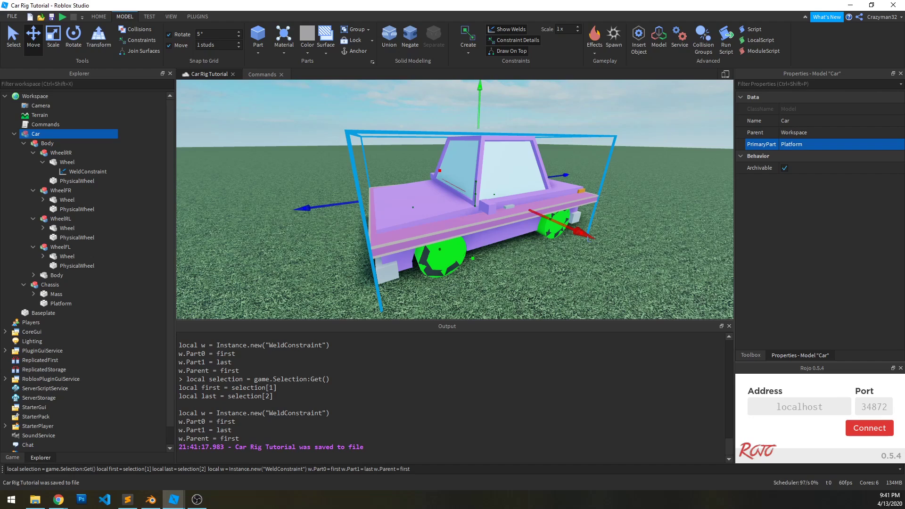